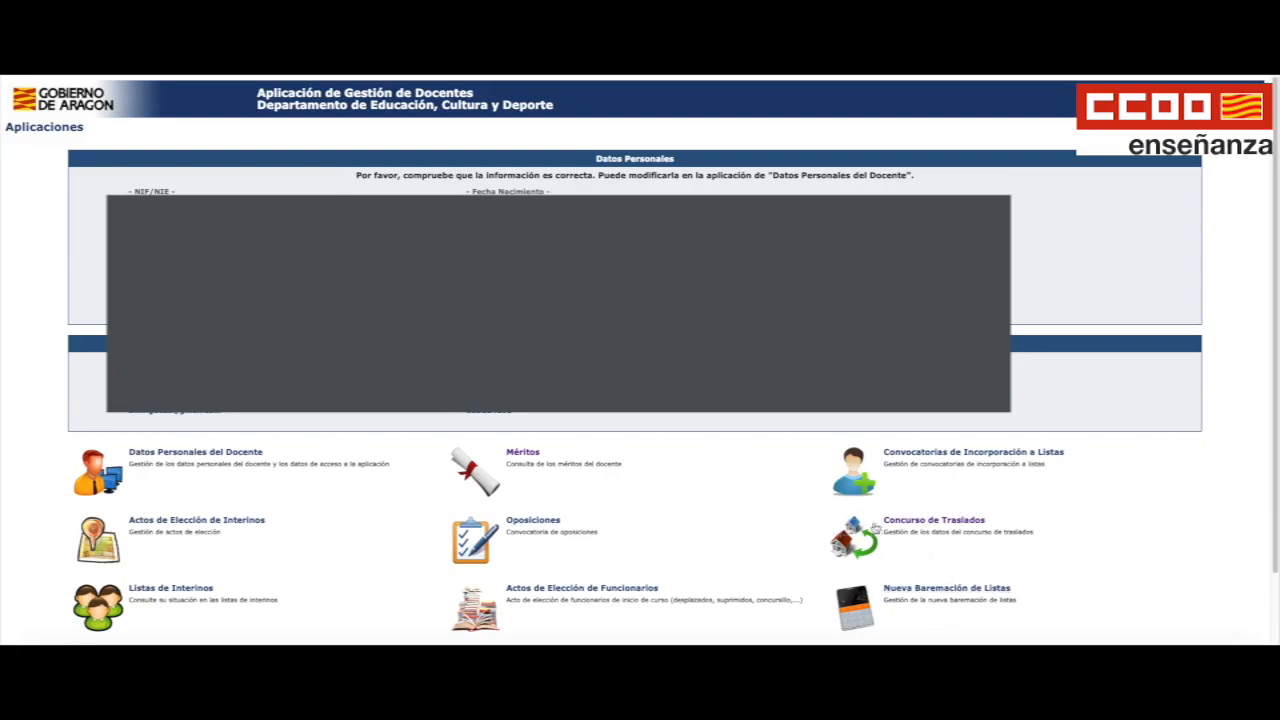
Open the active 2021 secondary-school transfer call, Concurso de traslados de secundaria, from the Concurso de Traslados application.
left_click(912, 530)
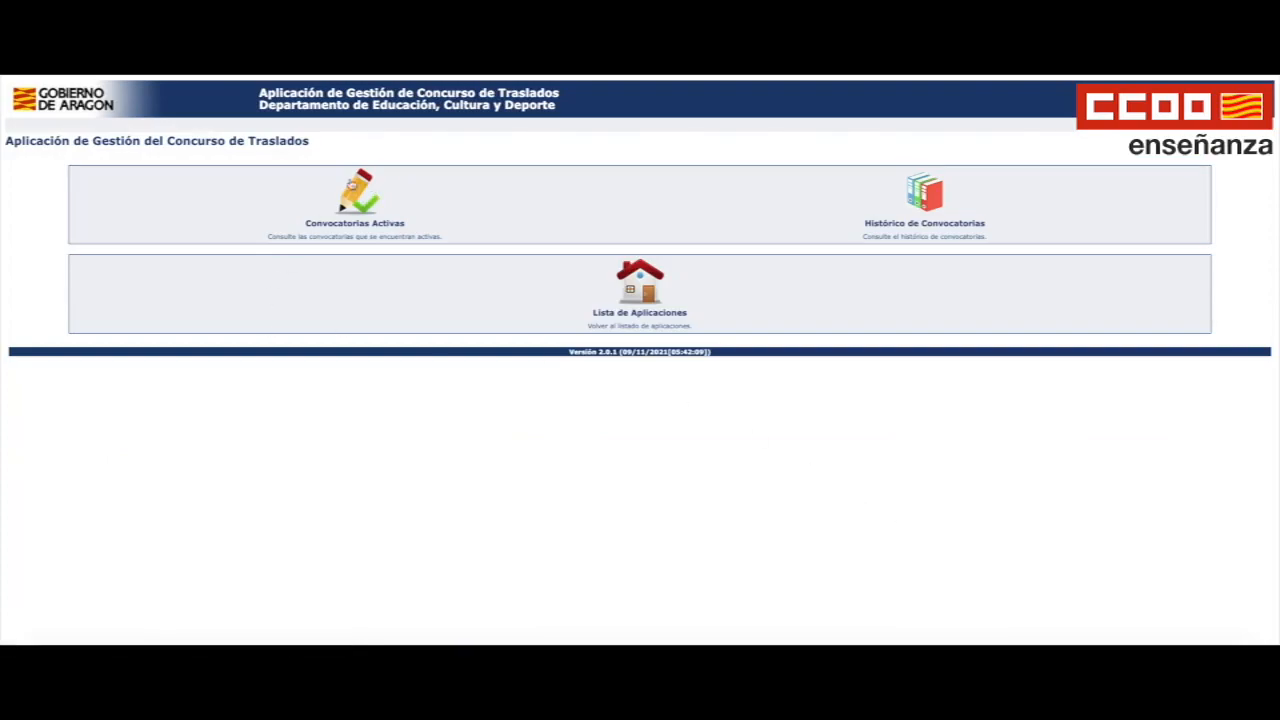
left_click(362, 214)
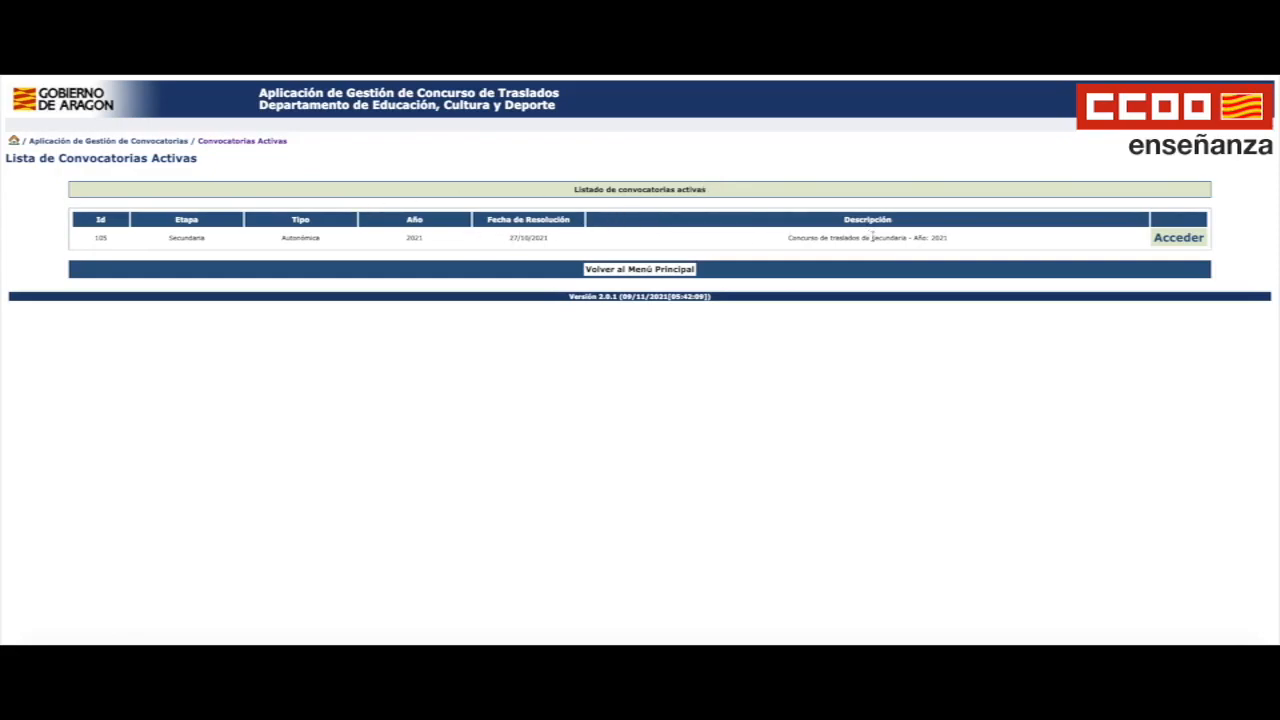
left_click_drag(786, 240, 926, 241)
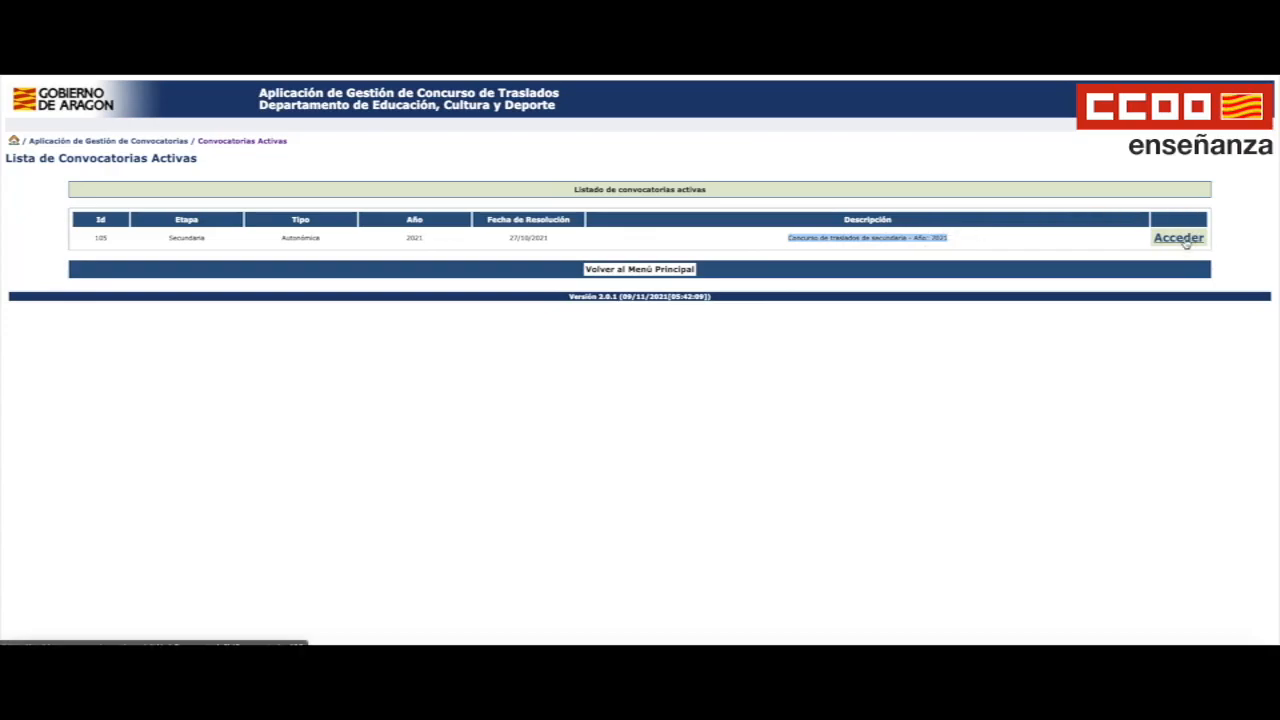
left_click(1179, 238)
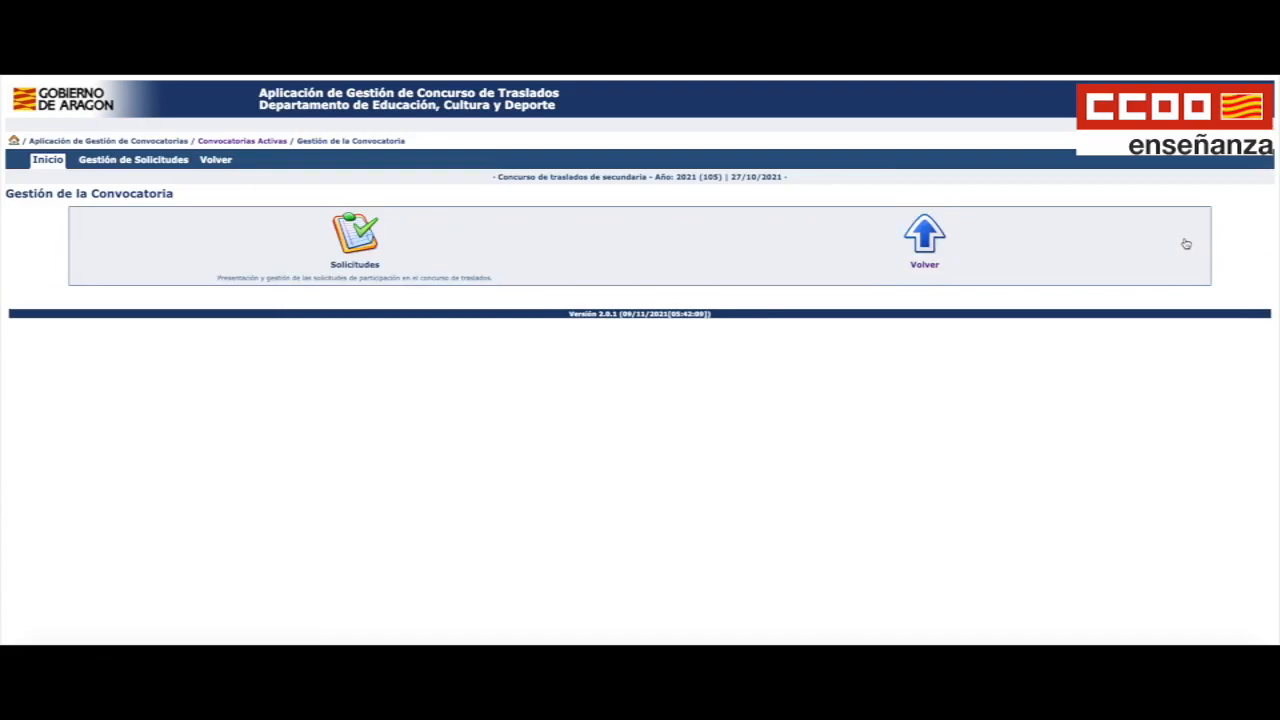
Create a new application for this call with the participation modality "A - Destino definitivo".
left_click(355, 232)
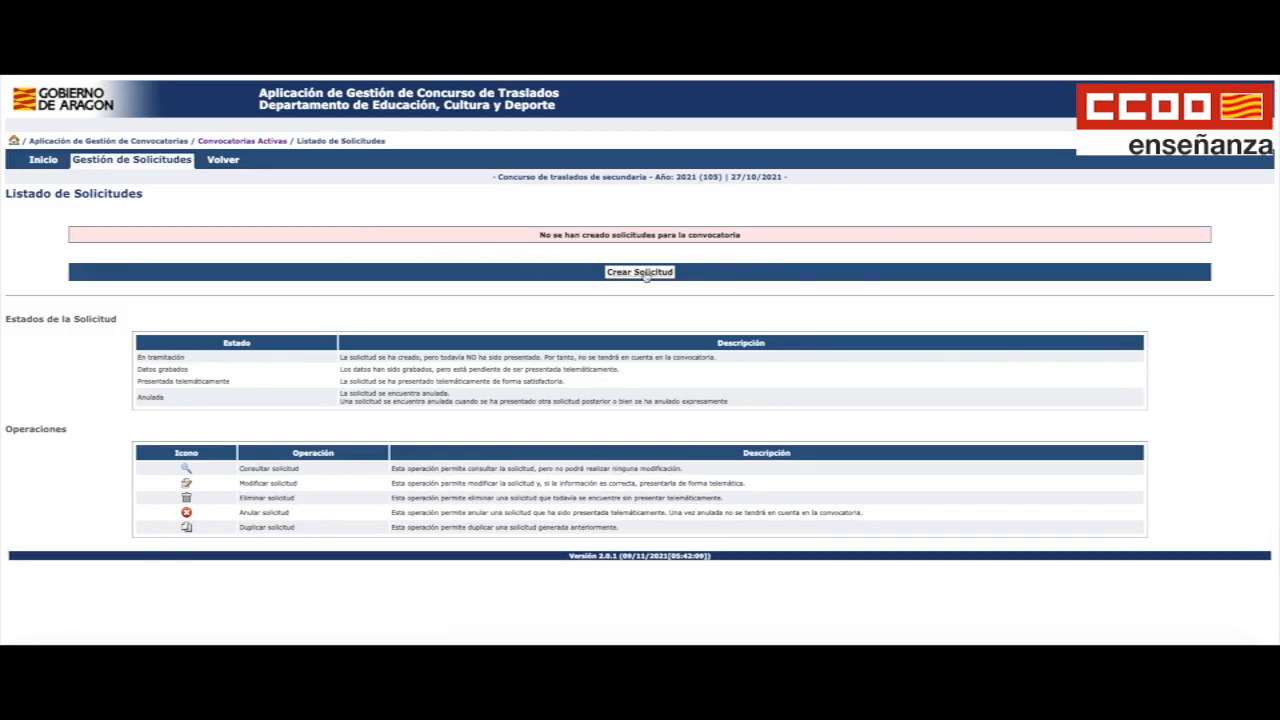
left_click(645, 273)
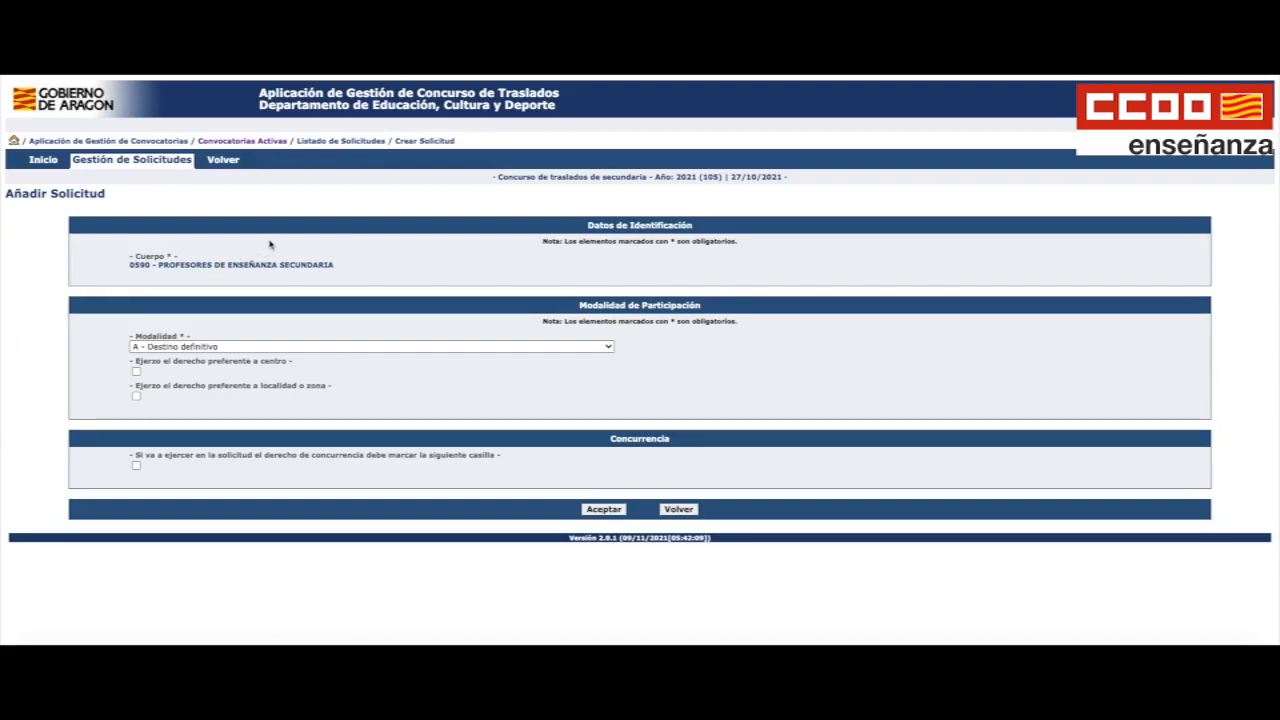
left_click_drag(152, 266, 366, 280)
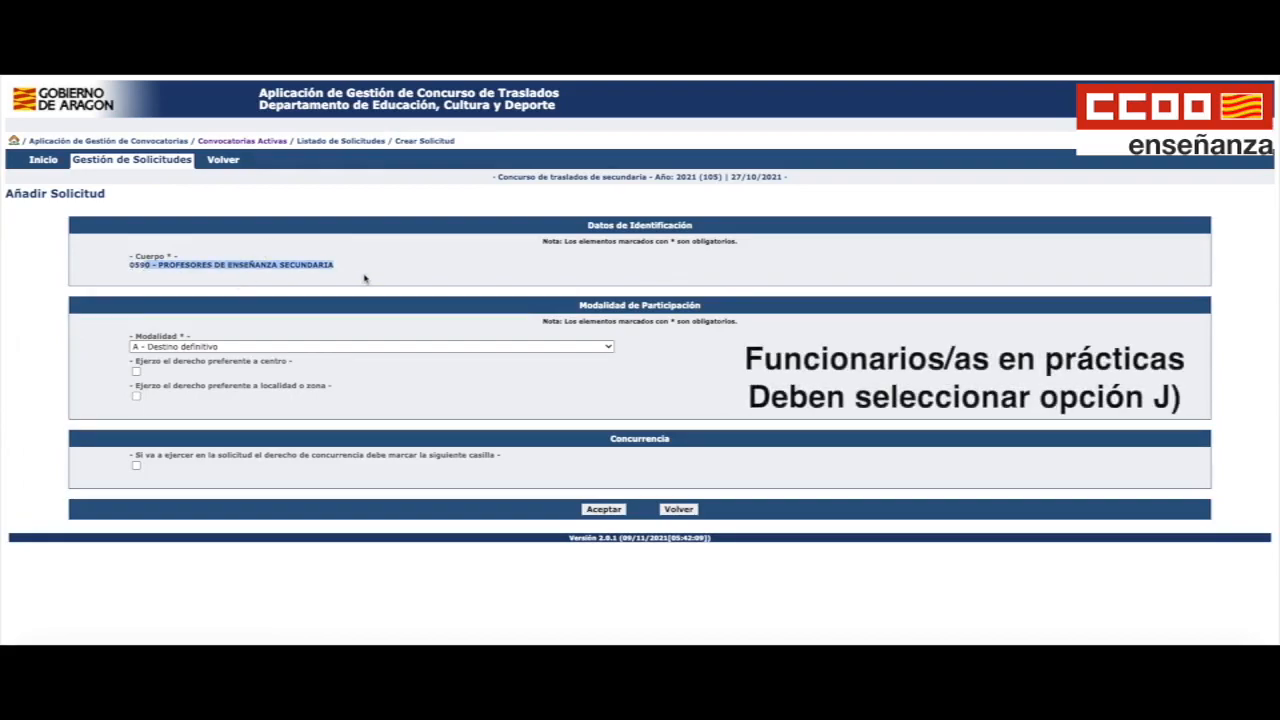
left_click(543, 333)
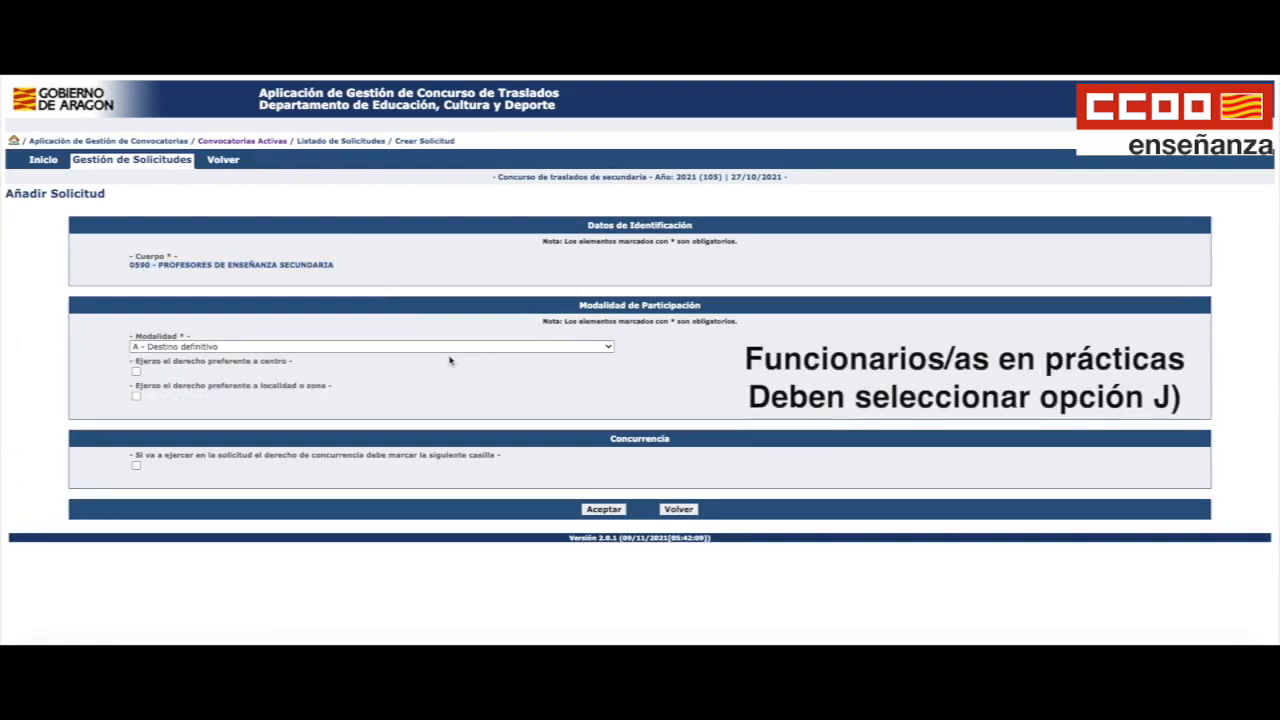
left_click(370, 347)
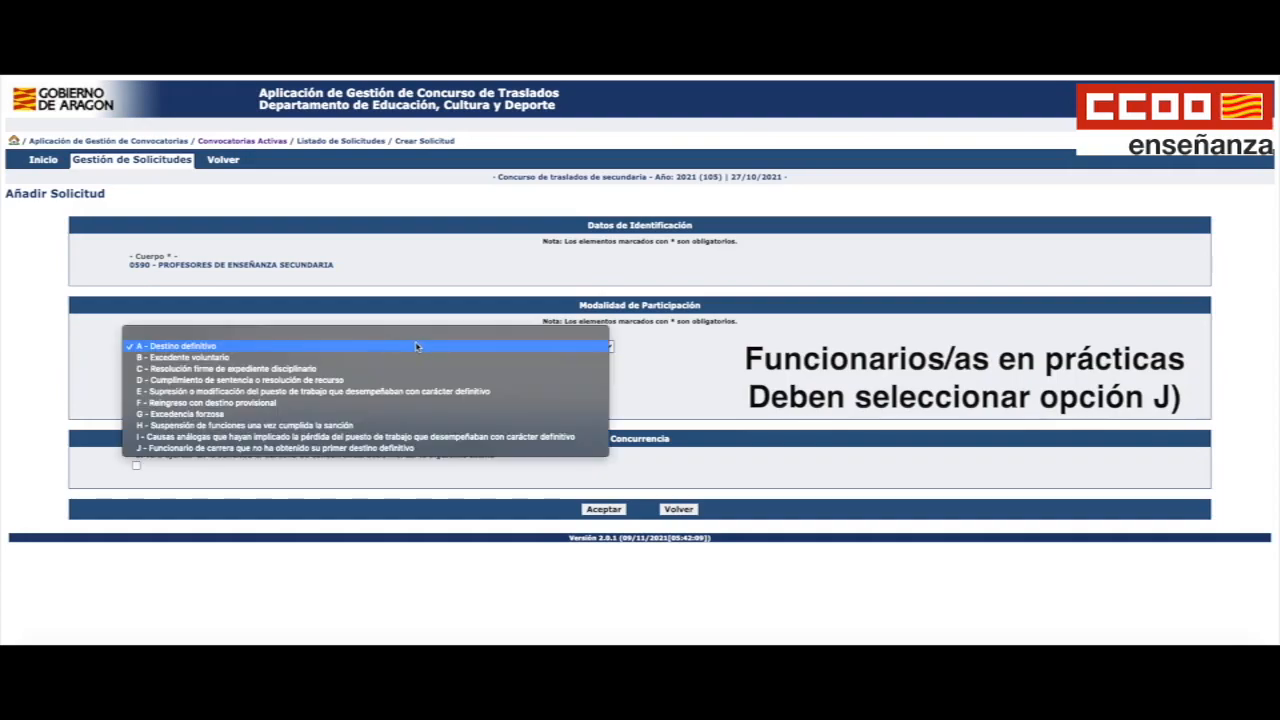
left_click(417, 347)
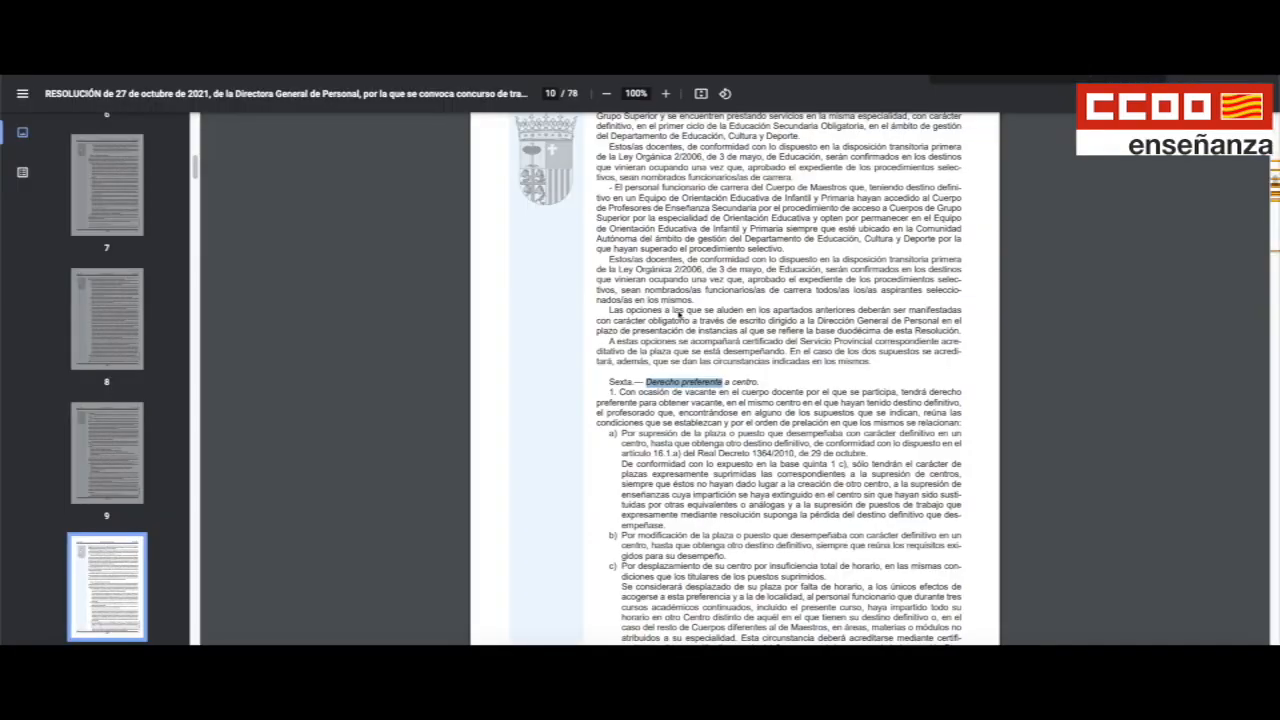
In the PDF of the 27 October 2021 resolution, read base Sexta on the preferential right to a centre, cases a to d.
scroll(690, 317, "down", 3)
scroll(692, 317, "down", 1)
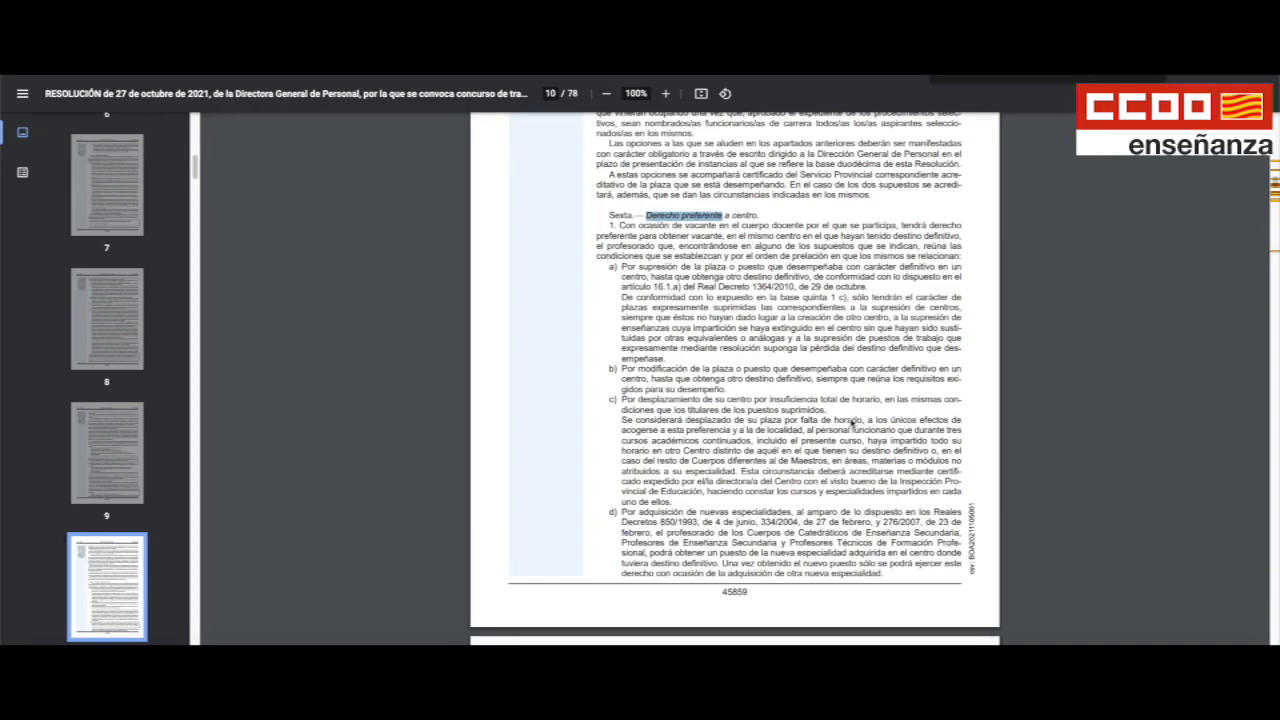
scroll(851, 426, "down", 2)
scroll(658, 440, "down", 4)
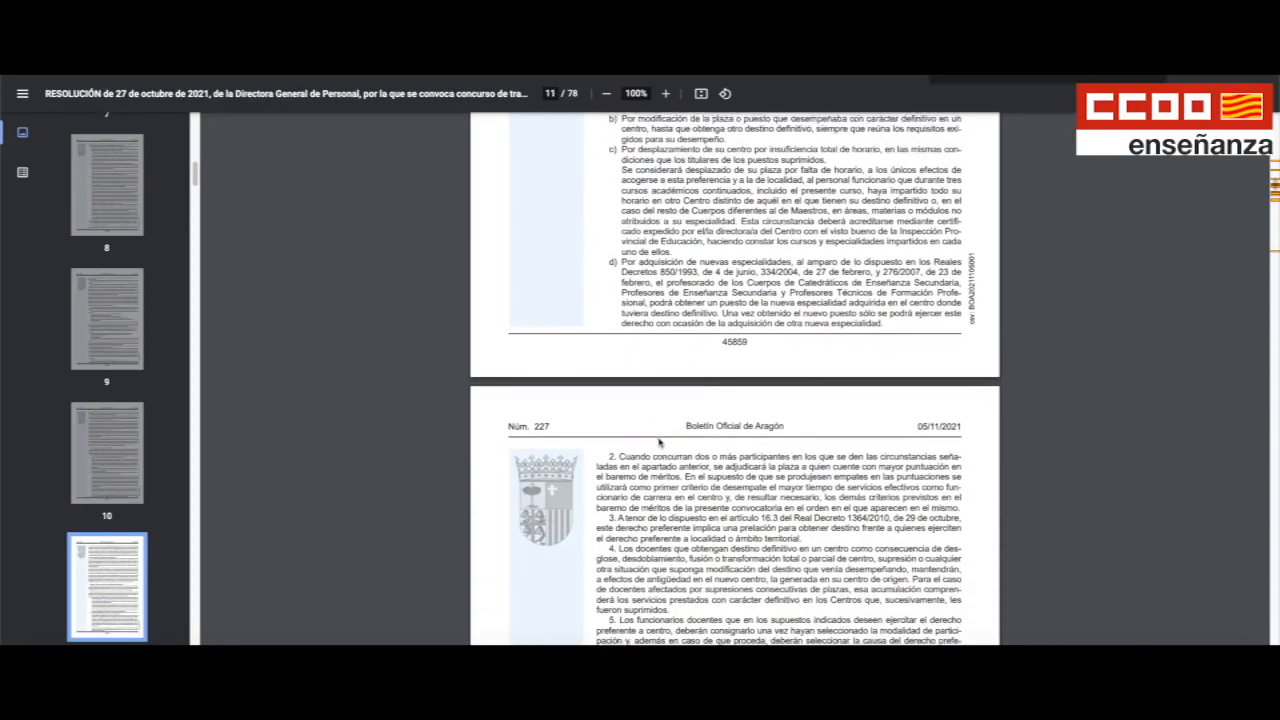
scroll(677, 393, "up", 2)
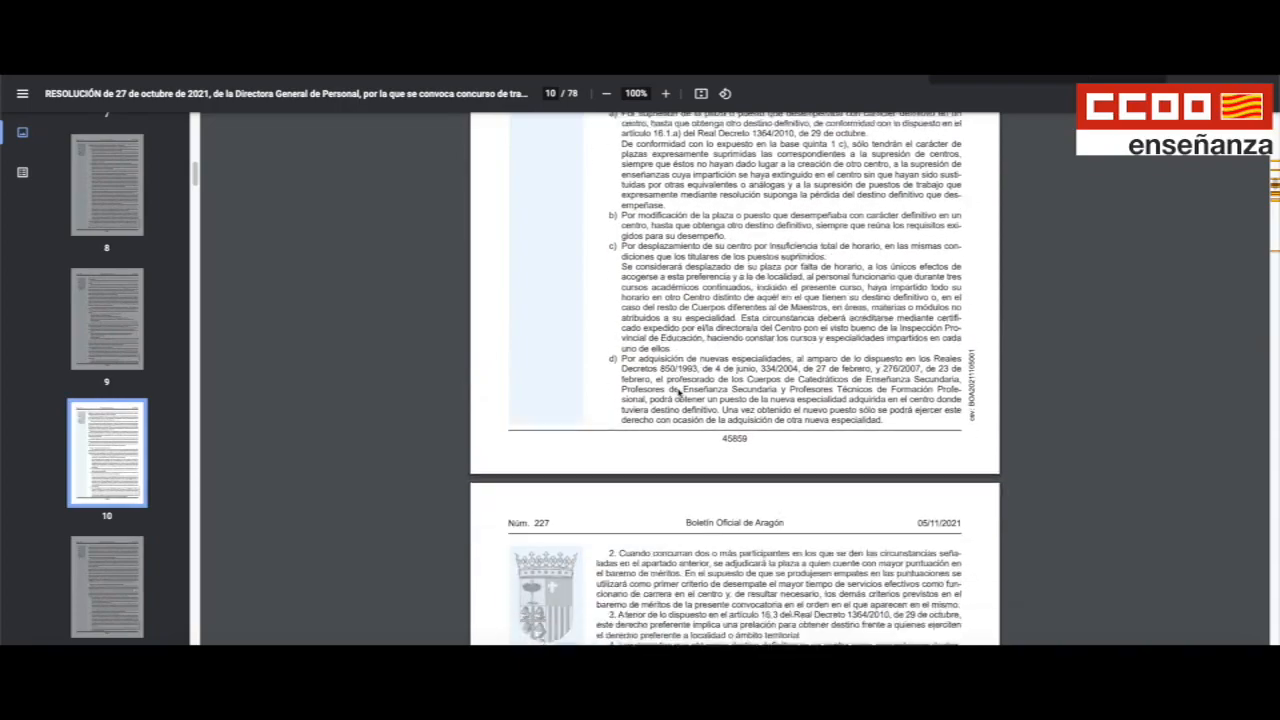
scroll(679, 393, "up", 3)
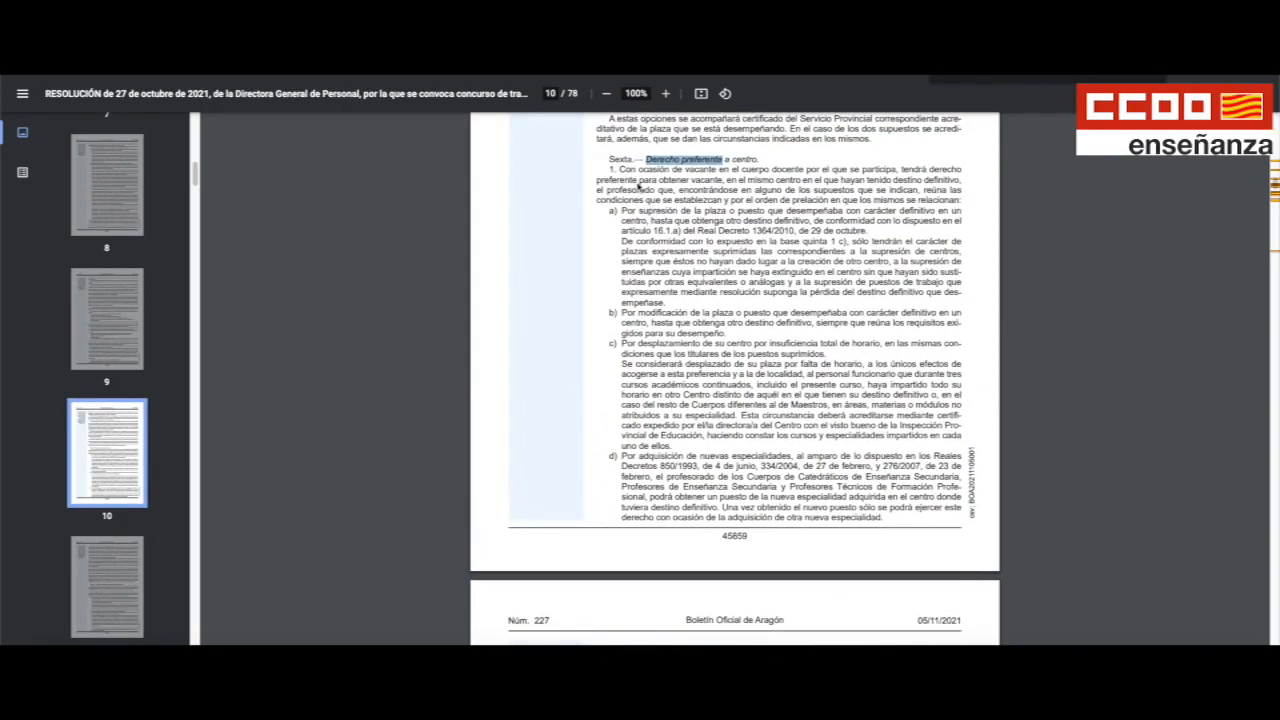
Search the resolution for "derecho preferente a localidad" and go to the heading of base Séptima.
left_click(638, 186)
type("derecho prefer")
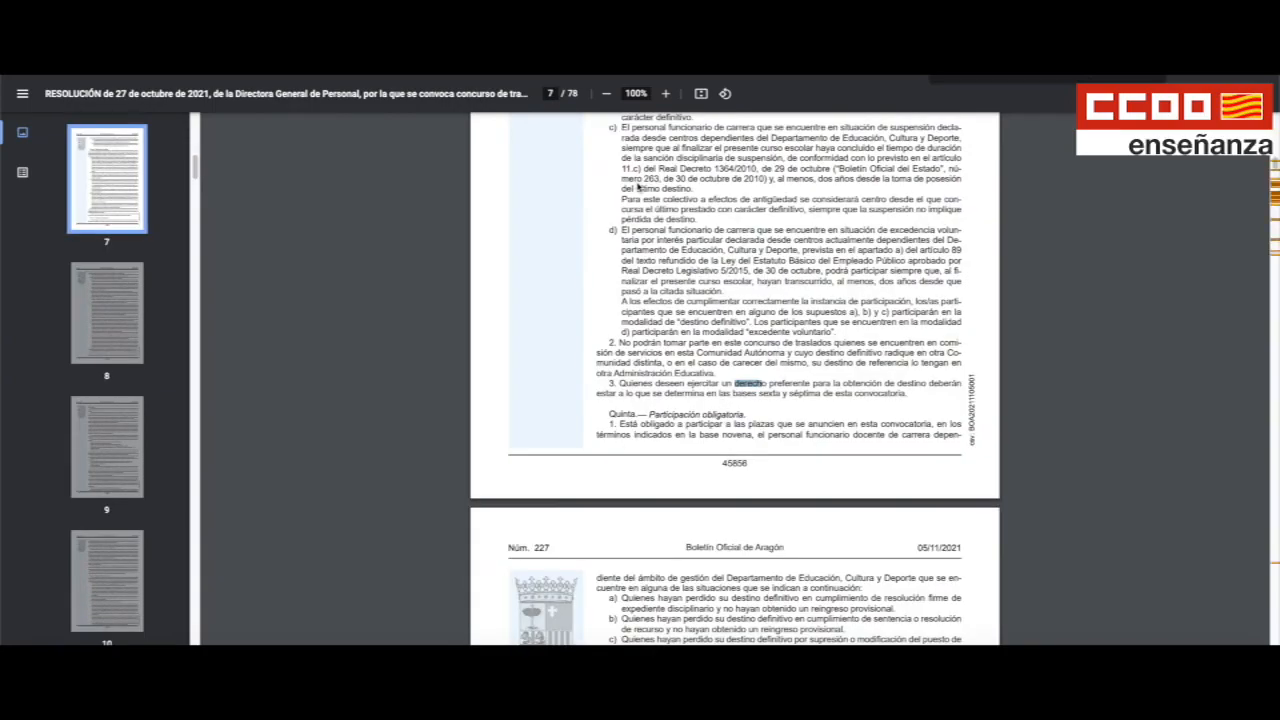
type("ente ao")
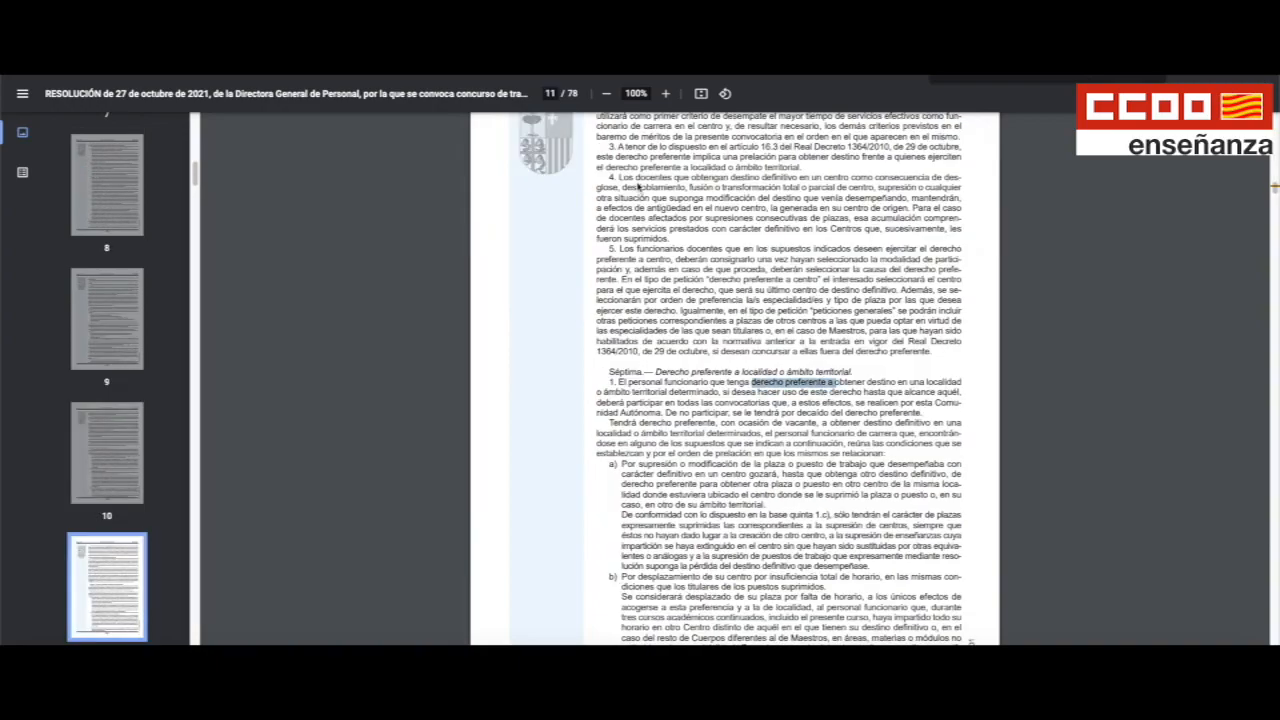
key("BackSpace")
type("localidad")
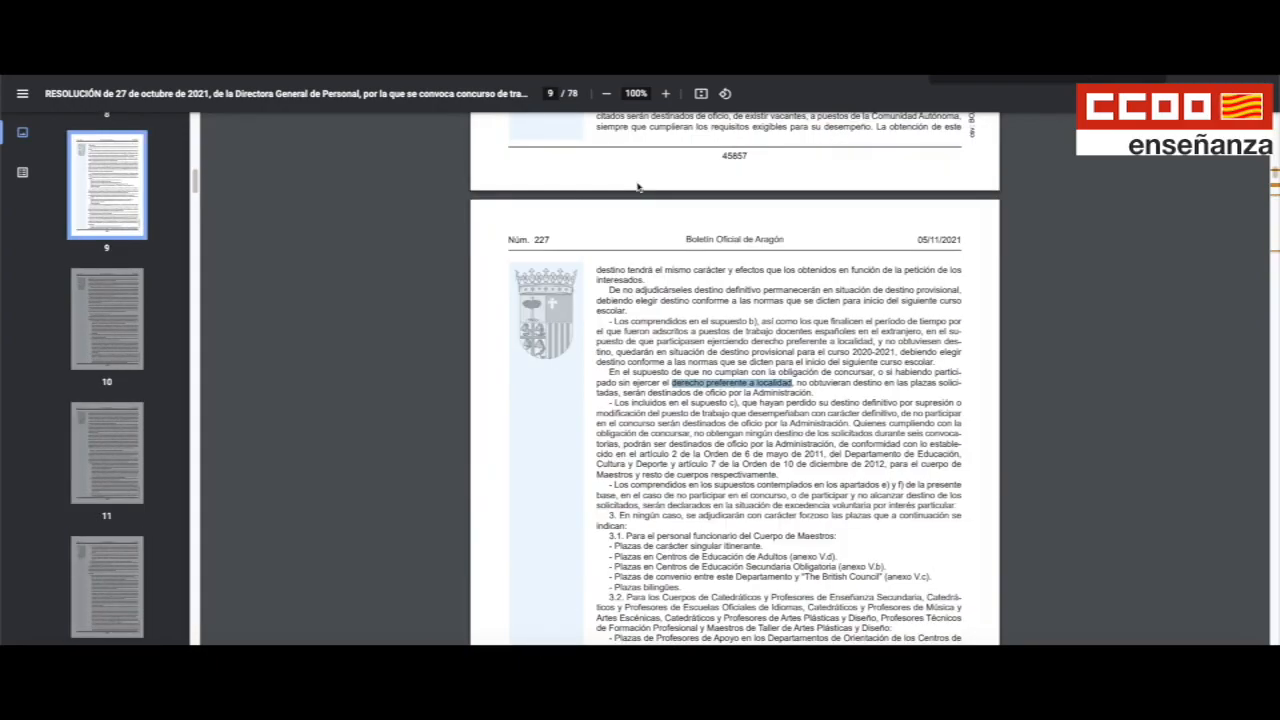
key("Return")
key("Return")
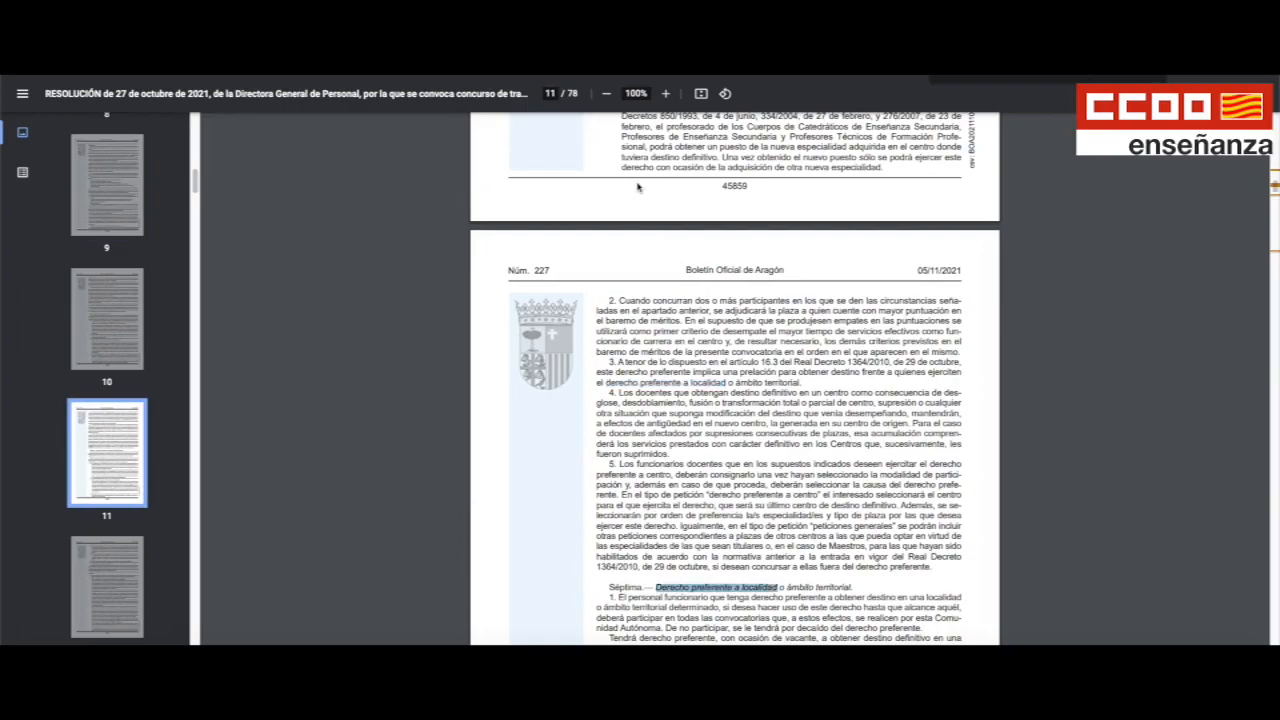
Read base Séptima on the preferential right to a locality or territorial area, cases a to g.
scroll(750, 420, "down", 5)
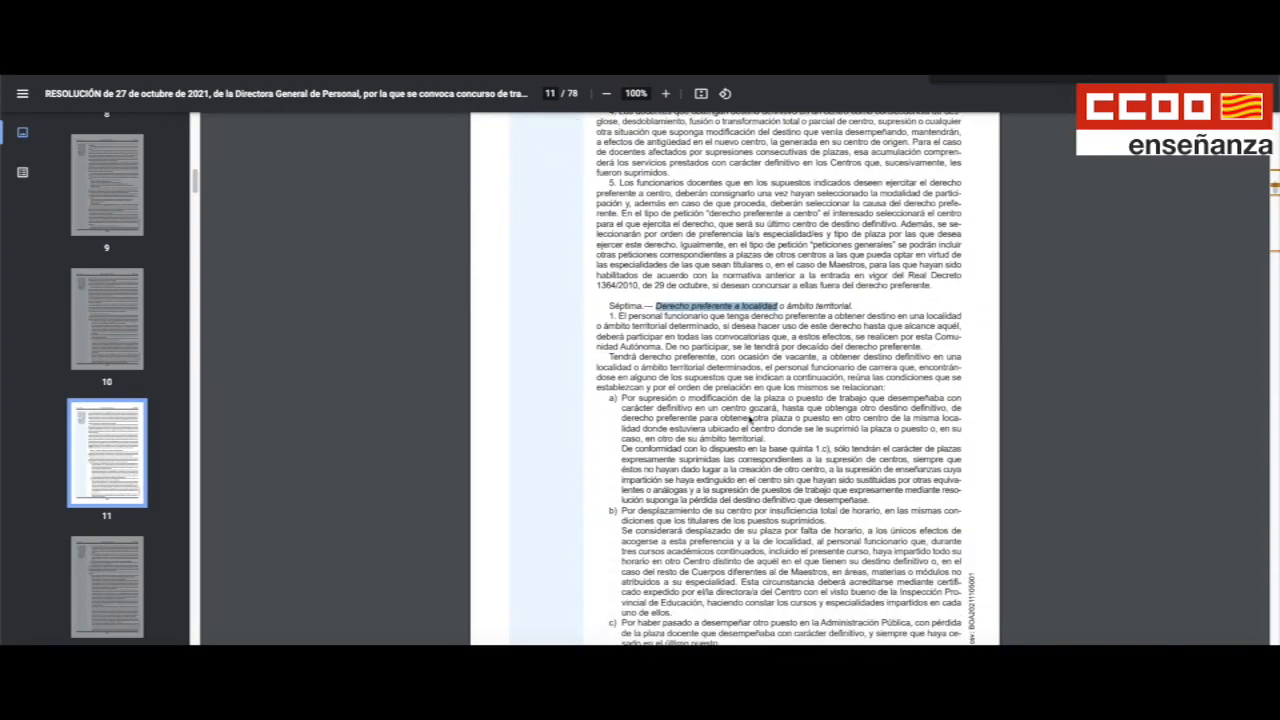
scroll(750, 420, "up", 1)
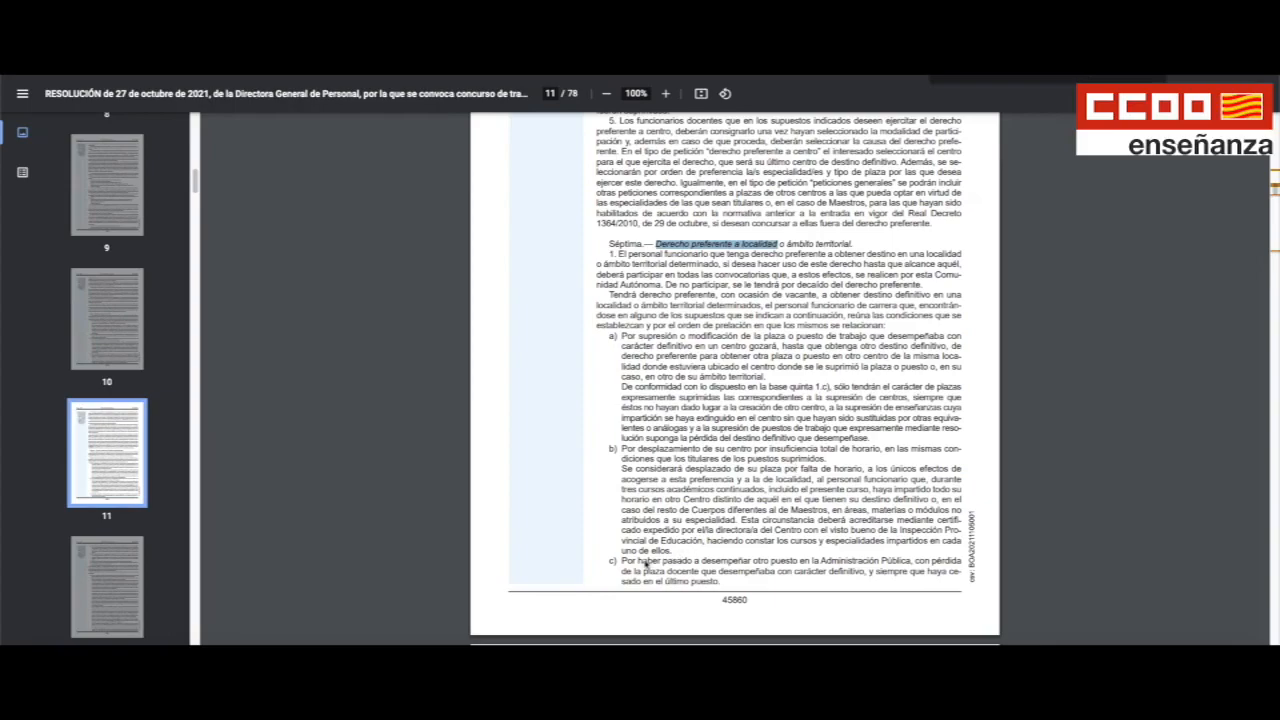
scroll(640, 565, "down", 2)
scroll(638, 566, "down", 1)
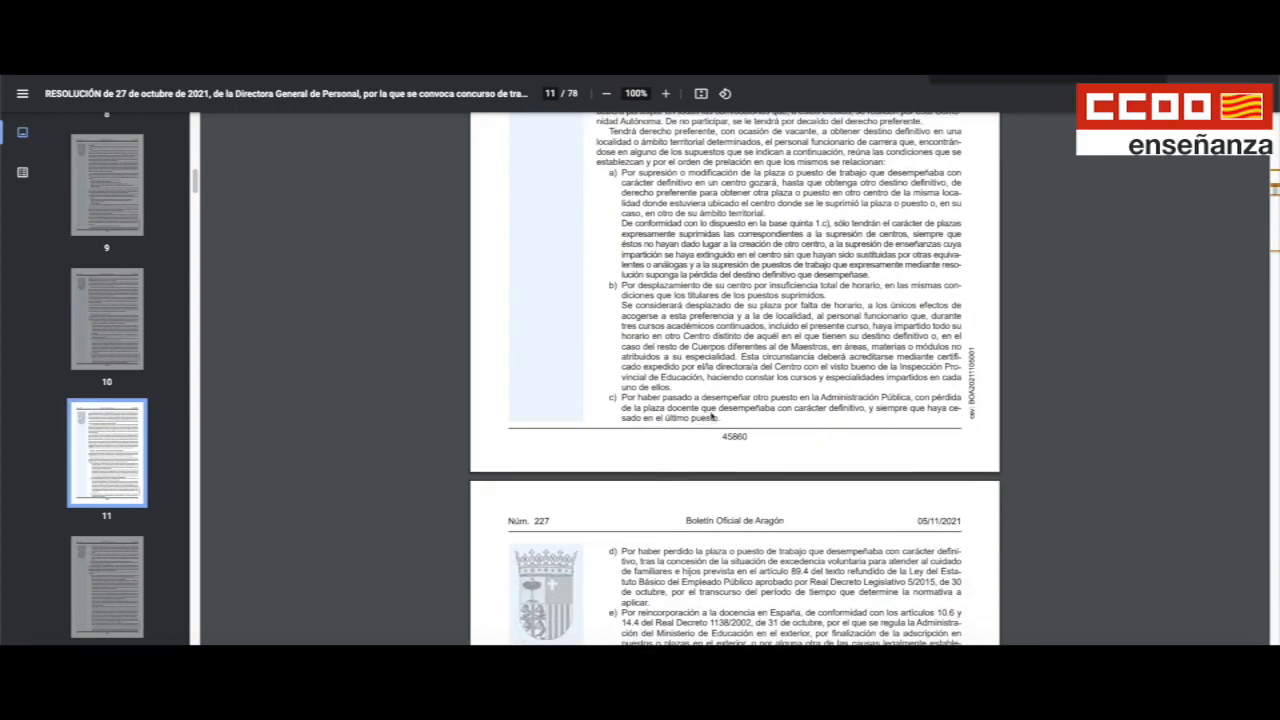
scroll(826, 426, "down", 1)
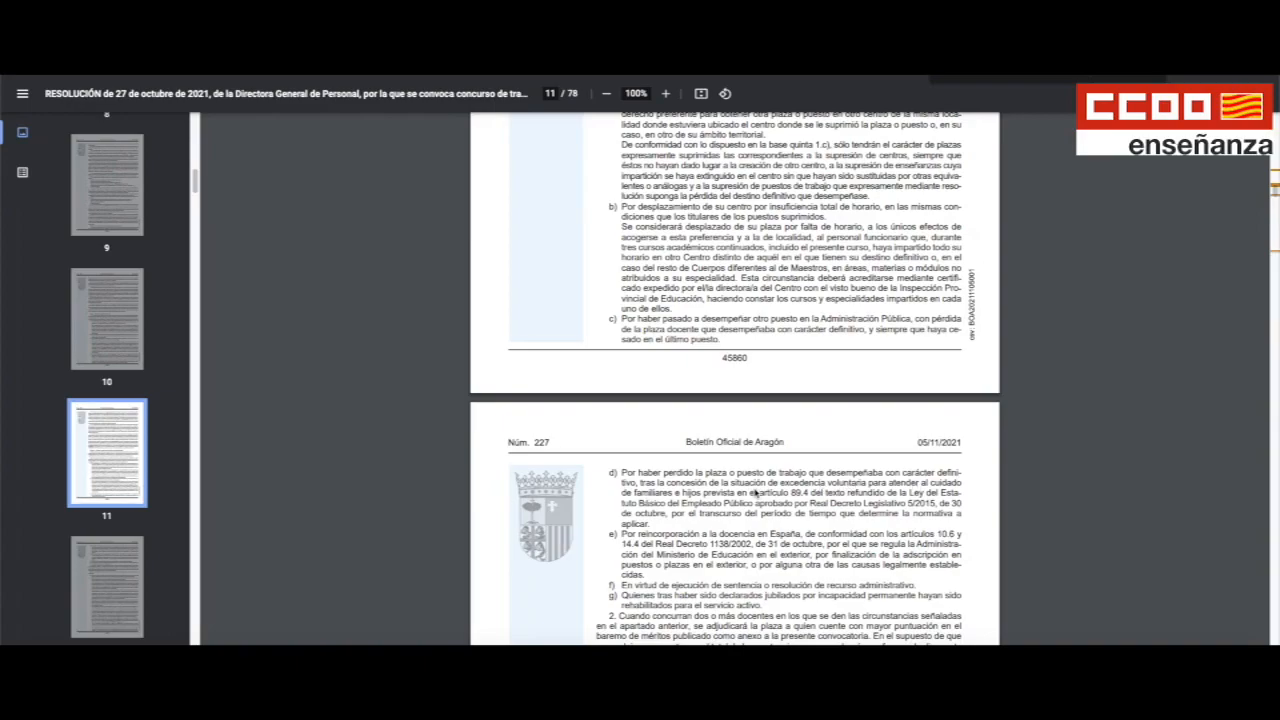
scroll(755, 492, "down", 1)
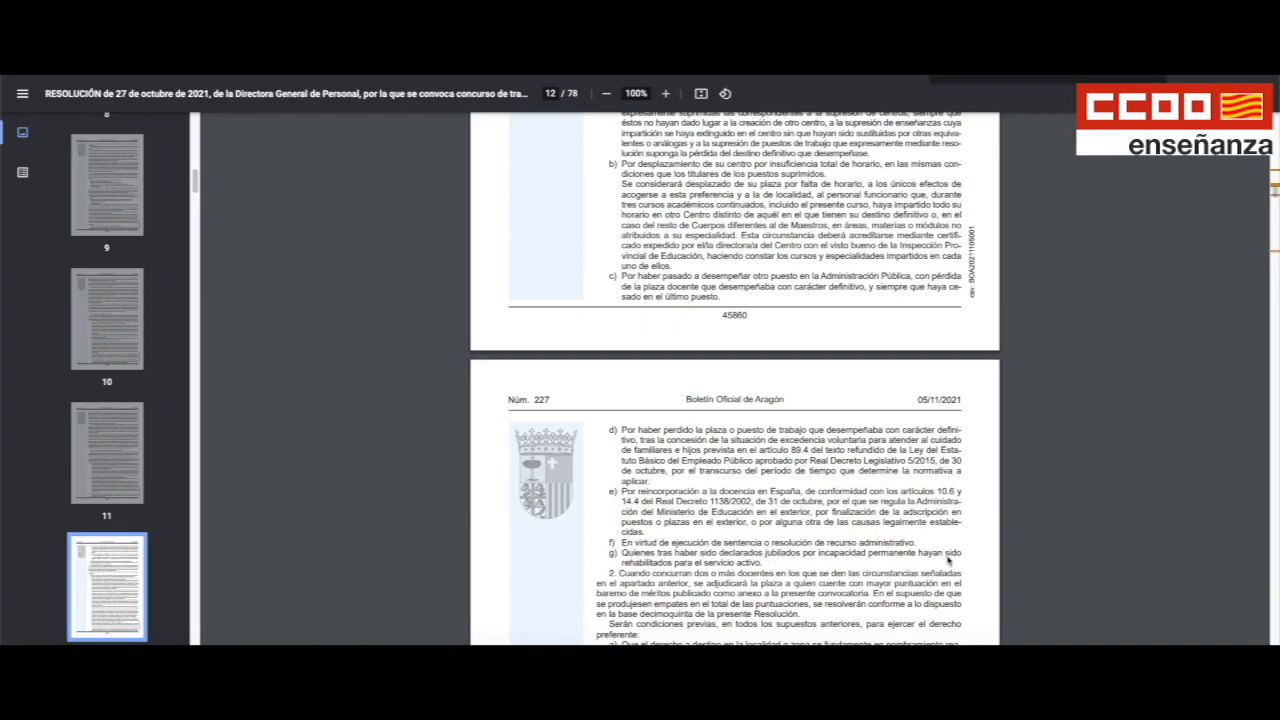
scroll(789, 446, "up", 3)
scroll(789, 446, "up", 2)
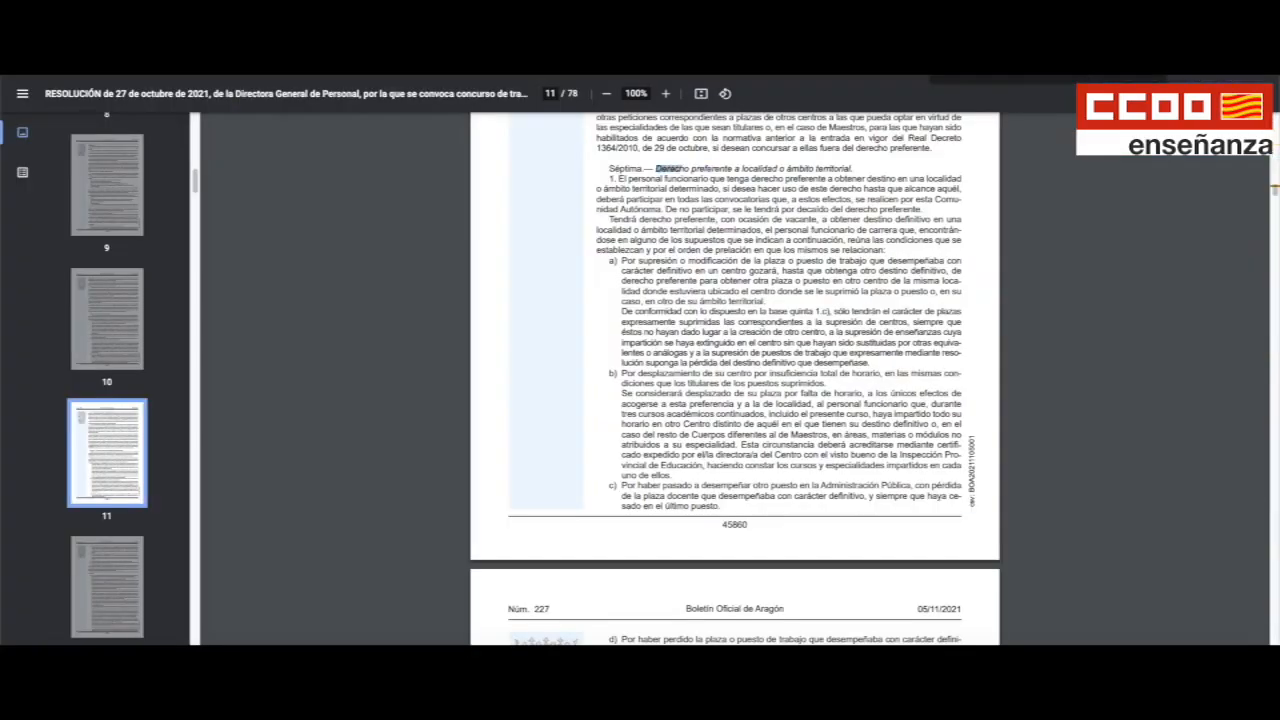
Search the resolution for "concurrencia".
left_click_drag(1275, 190, 1275, 119)
type("concurrencia")
key("Return")
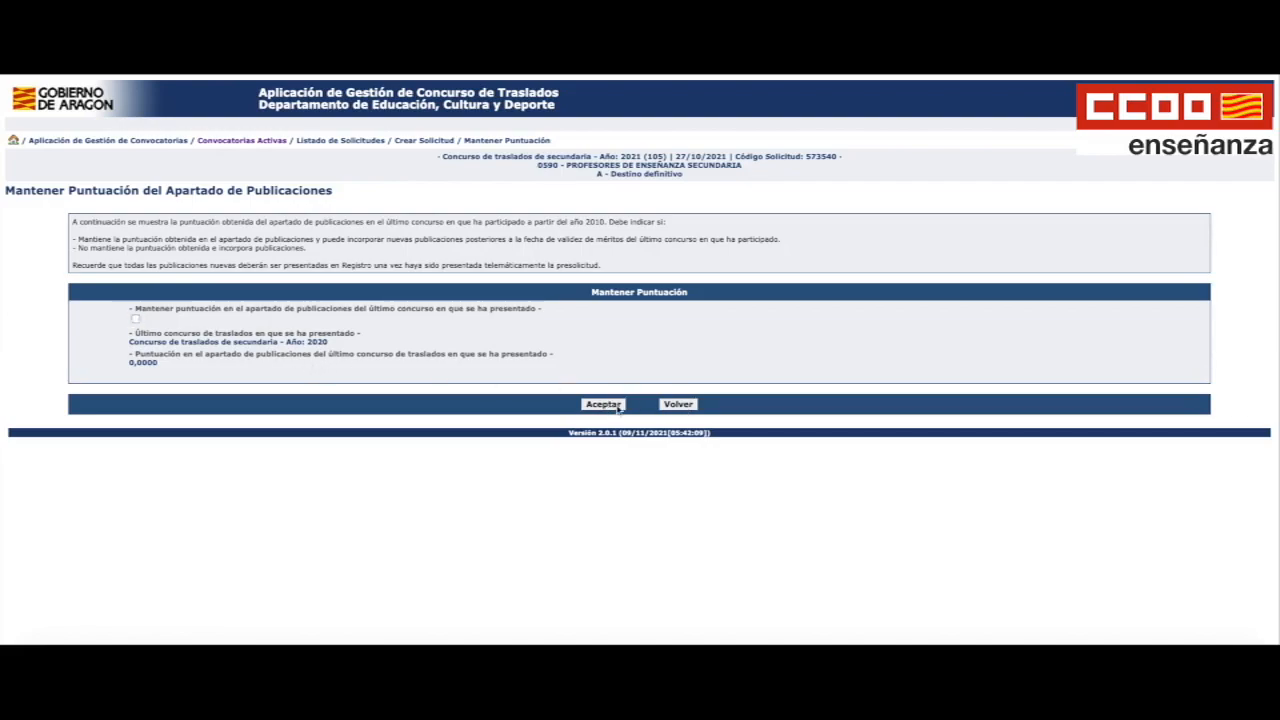
Back in the application, continue without keeping the previous publications score, and review the Datos del Docente, including specialities, centres and entry dates.
left_click(604, 404)
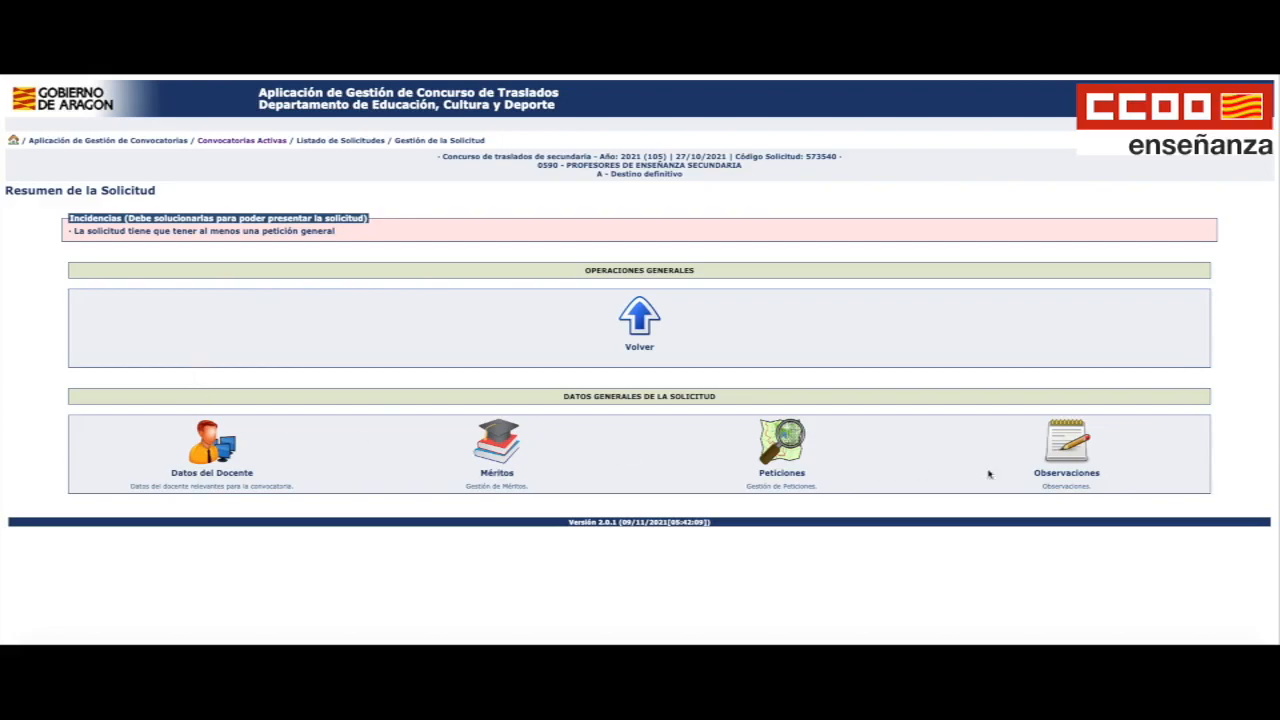
left_click(211, 470)
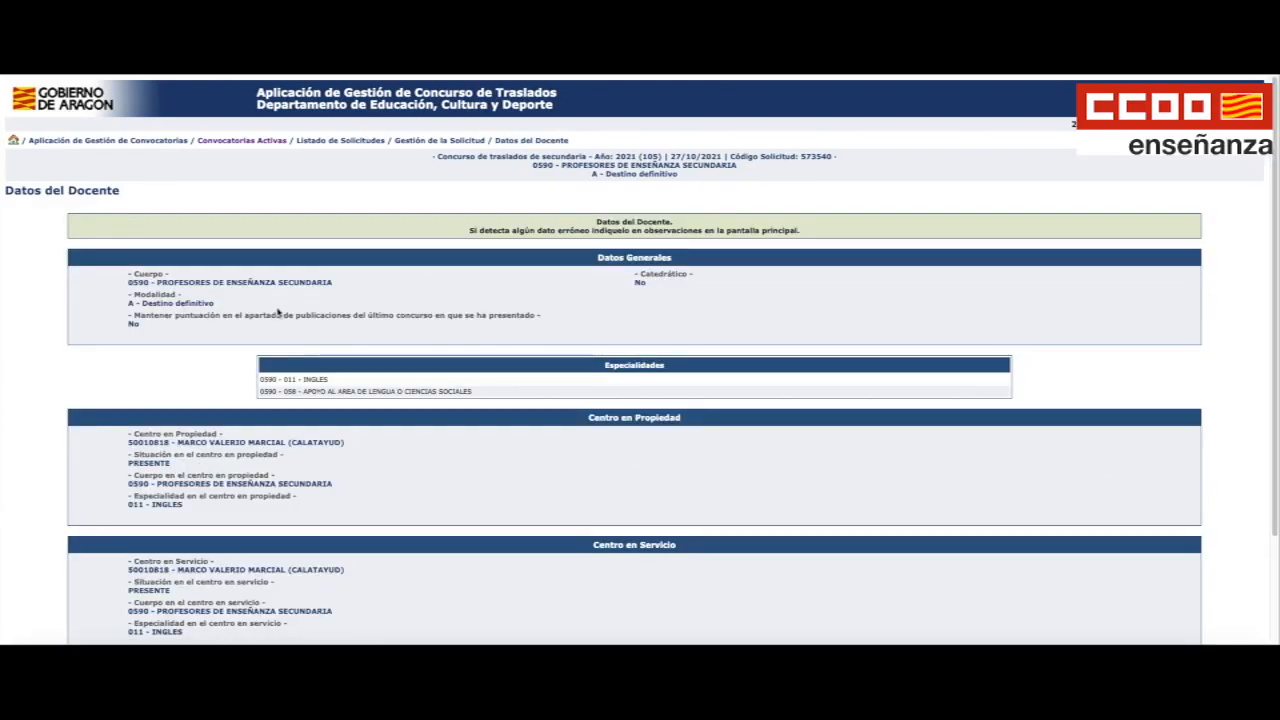
scroll(279, 314, "down", 1)
scroll(222, 285, "down", 3)
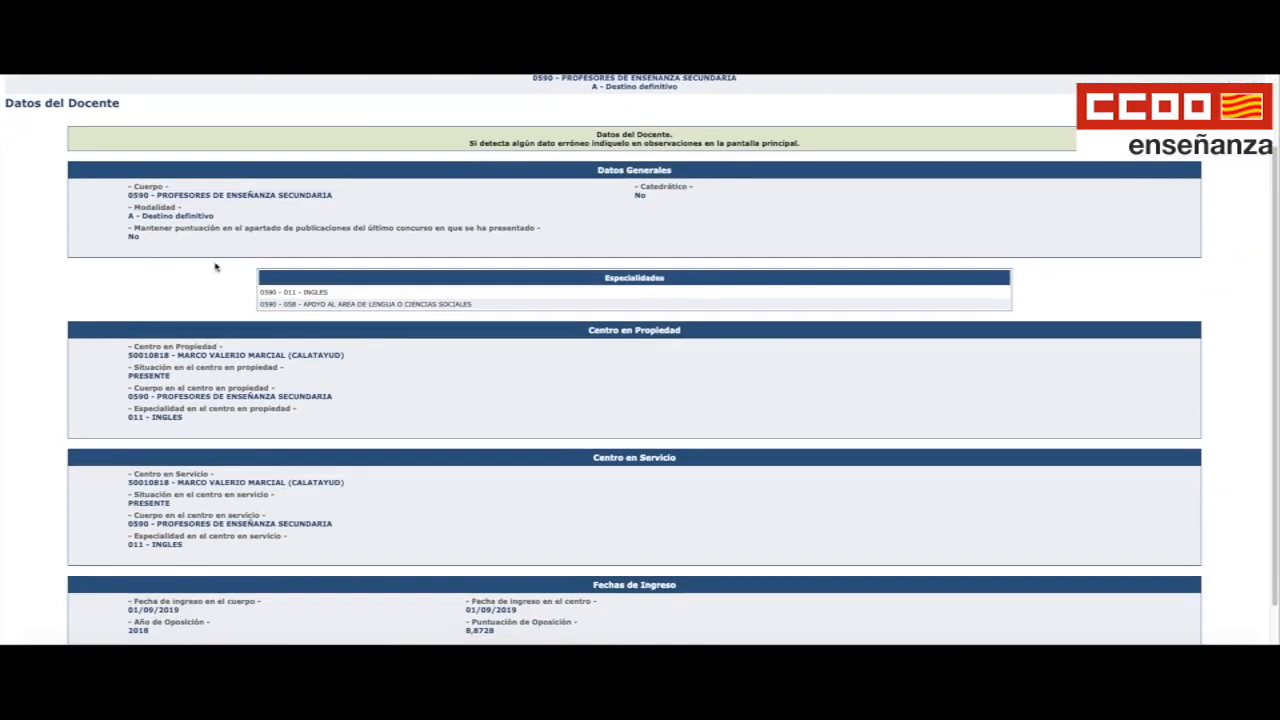
left_click_drag(308, 292, 484, 312)
left_click(484, 312)
scroll(440, 350, "down", 1)
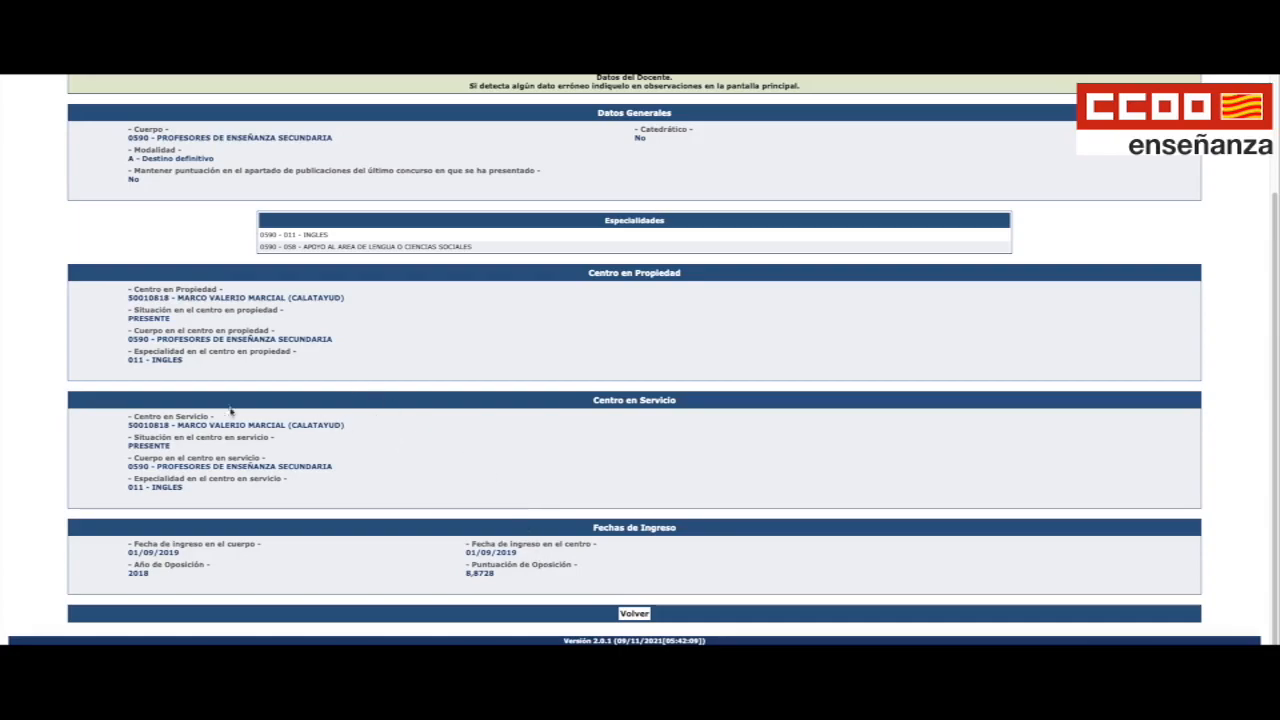
left_click(644, 616)
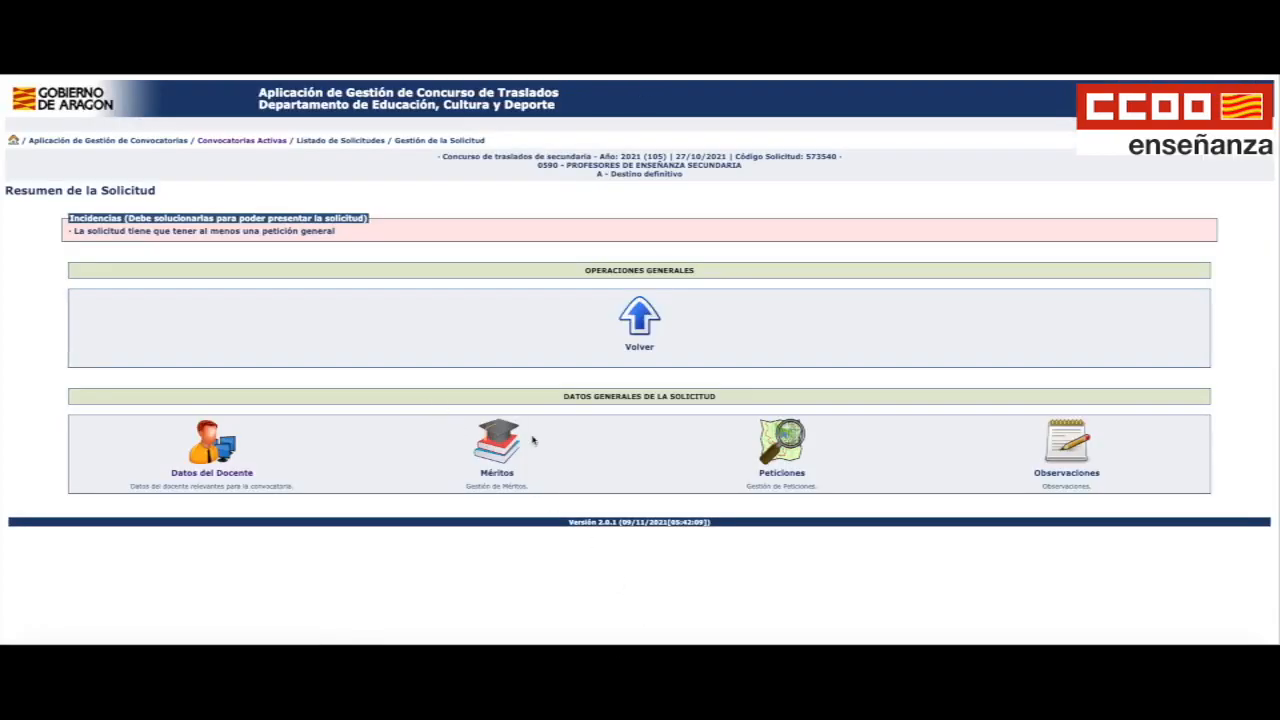
Open the application's merits and check the Puestos de especial dificultad section for recorded merits.
left_click(508, 452)
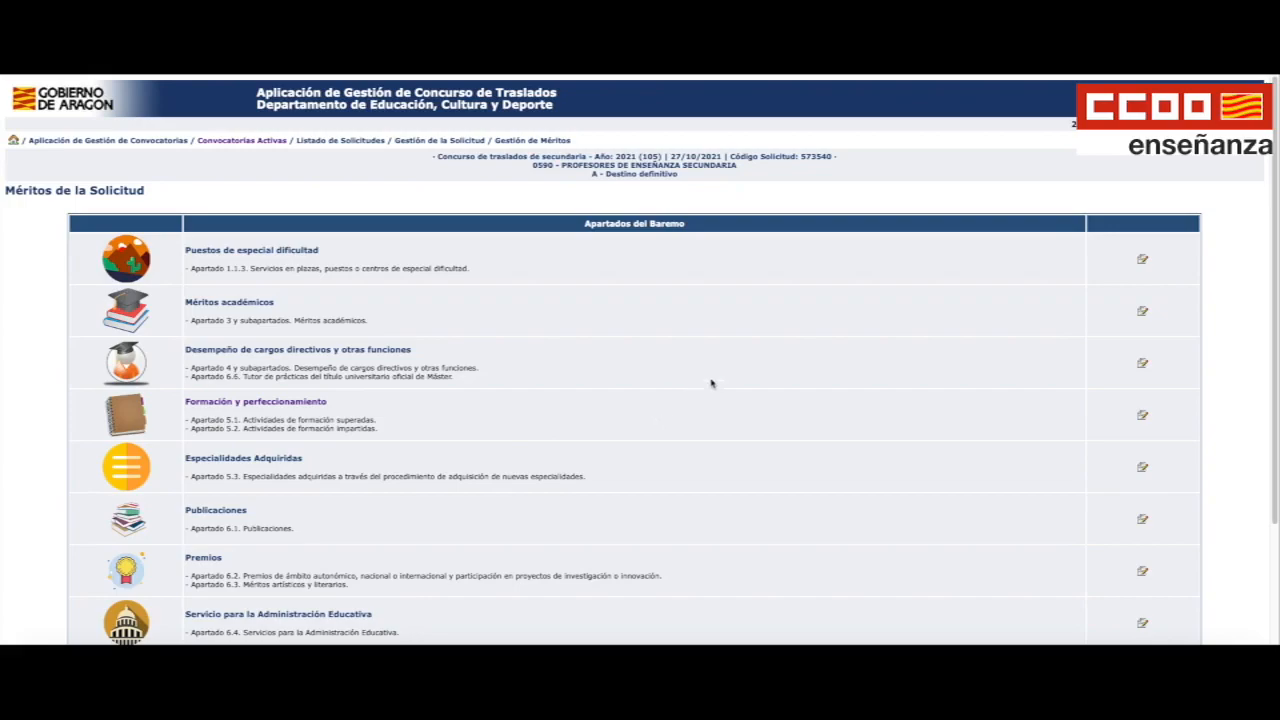
left_click(1145, 261)
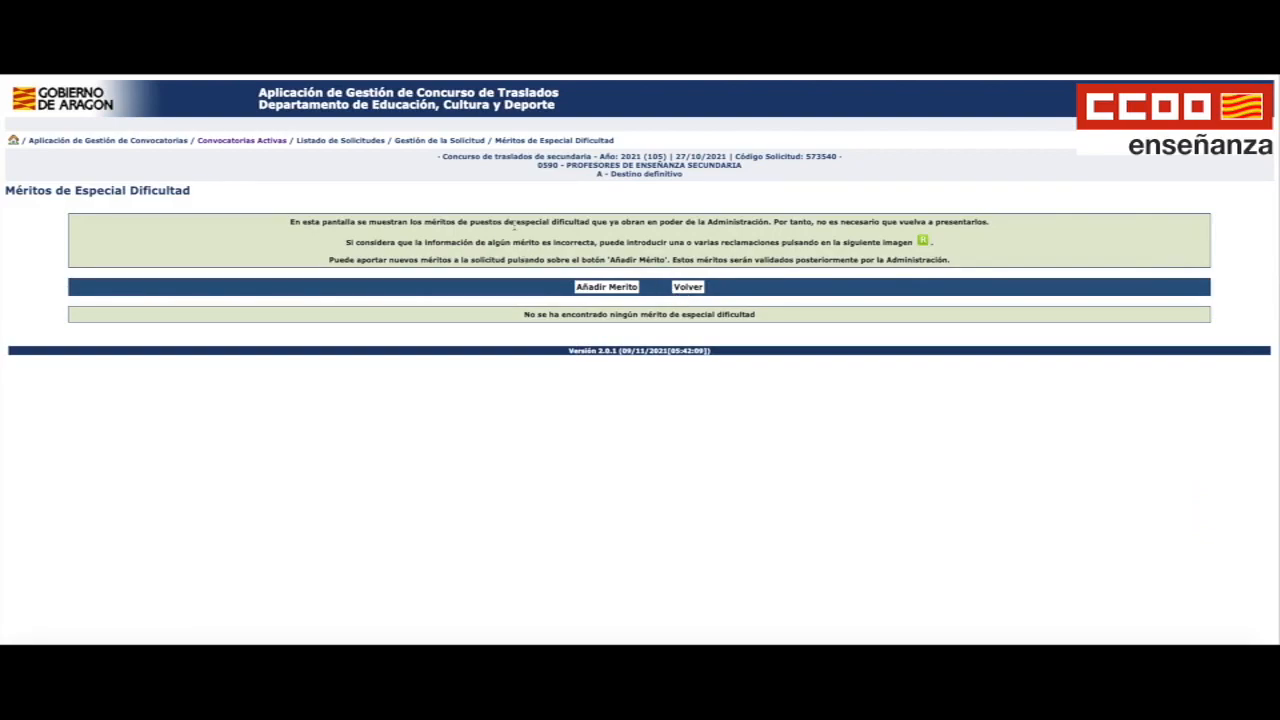
left_click(690, 288)
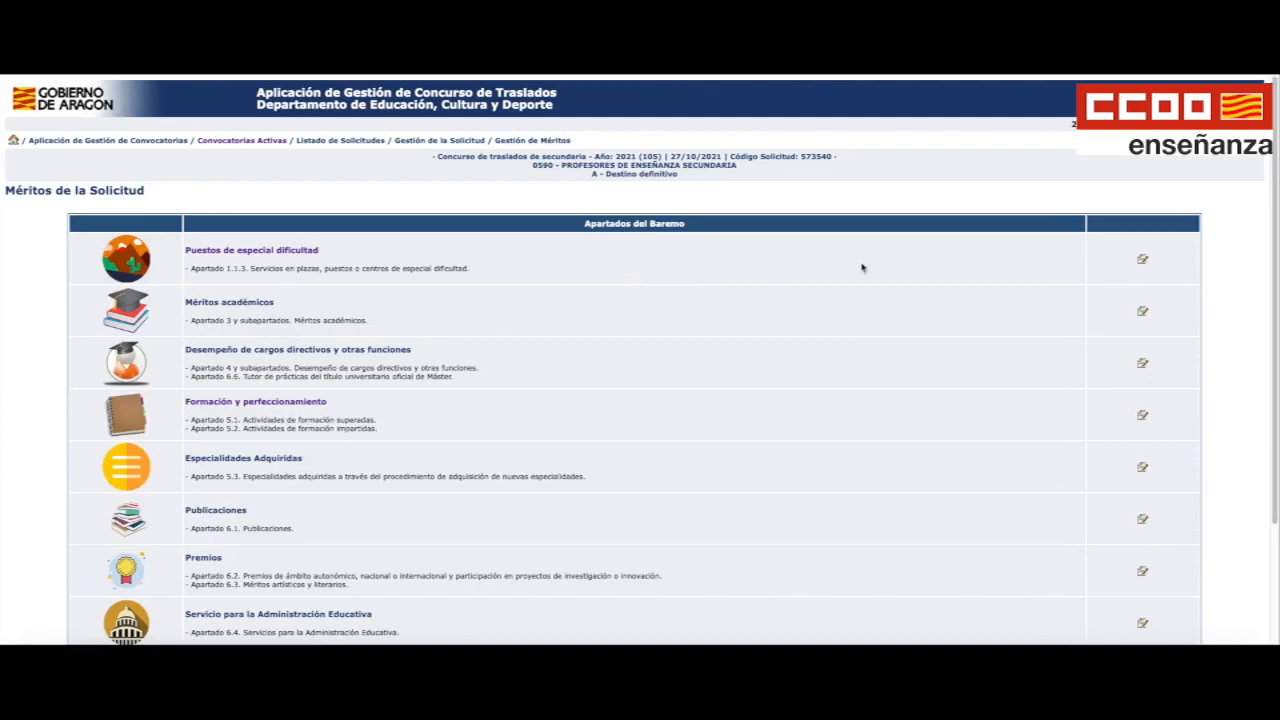
Examine the new merit form for Puestos de especial dificultad, including centre, dates, cuerpo and especialidad, and return without adding a merit.
left_click(1137, 263)
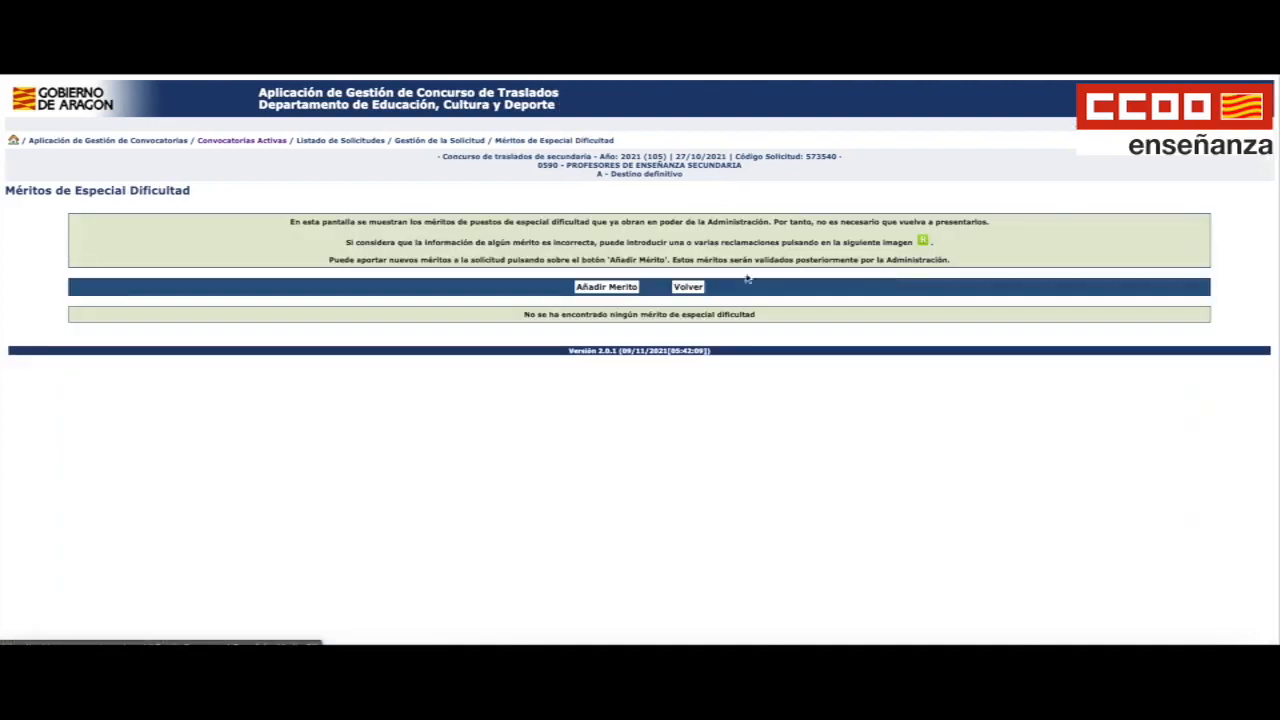
left_click(590, 289)
left_click(210, 237)
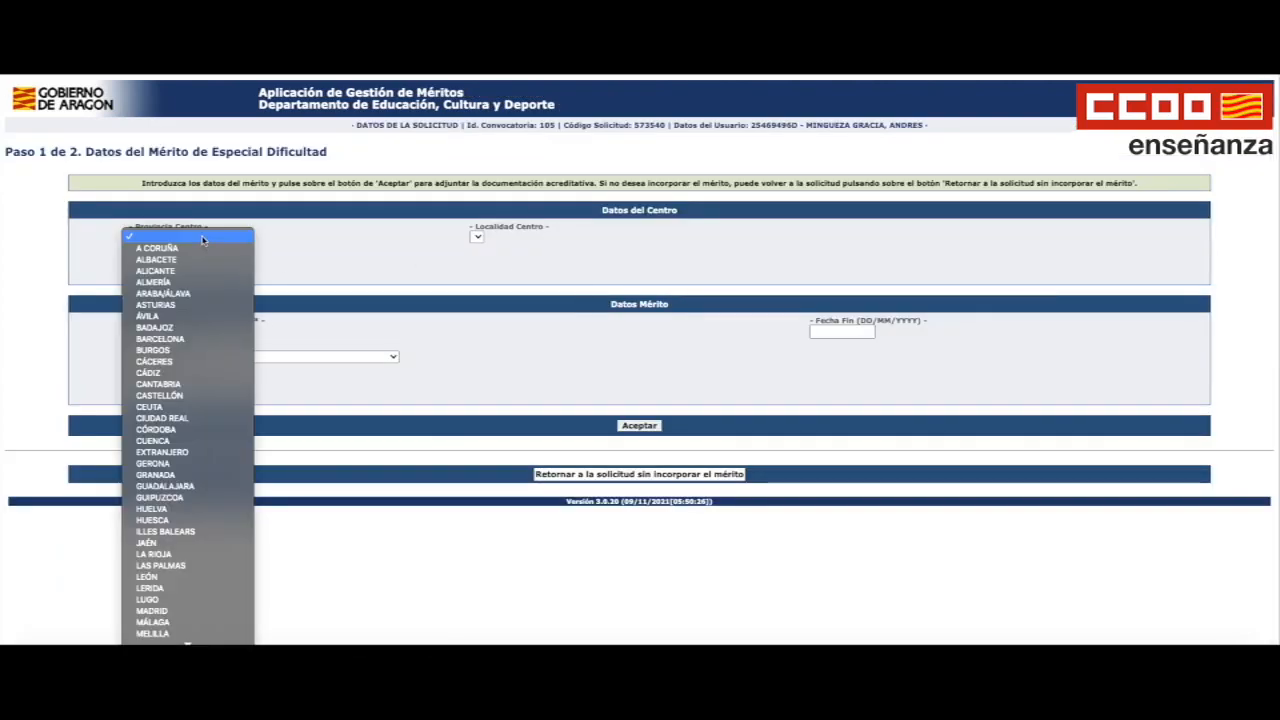
left_click(360, 256)
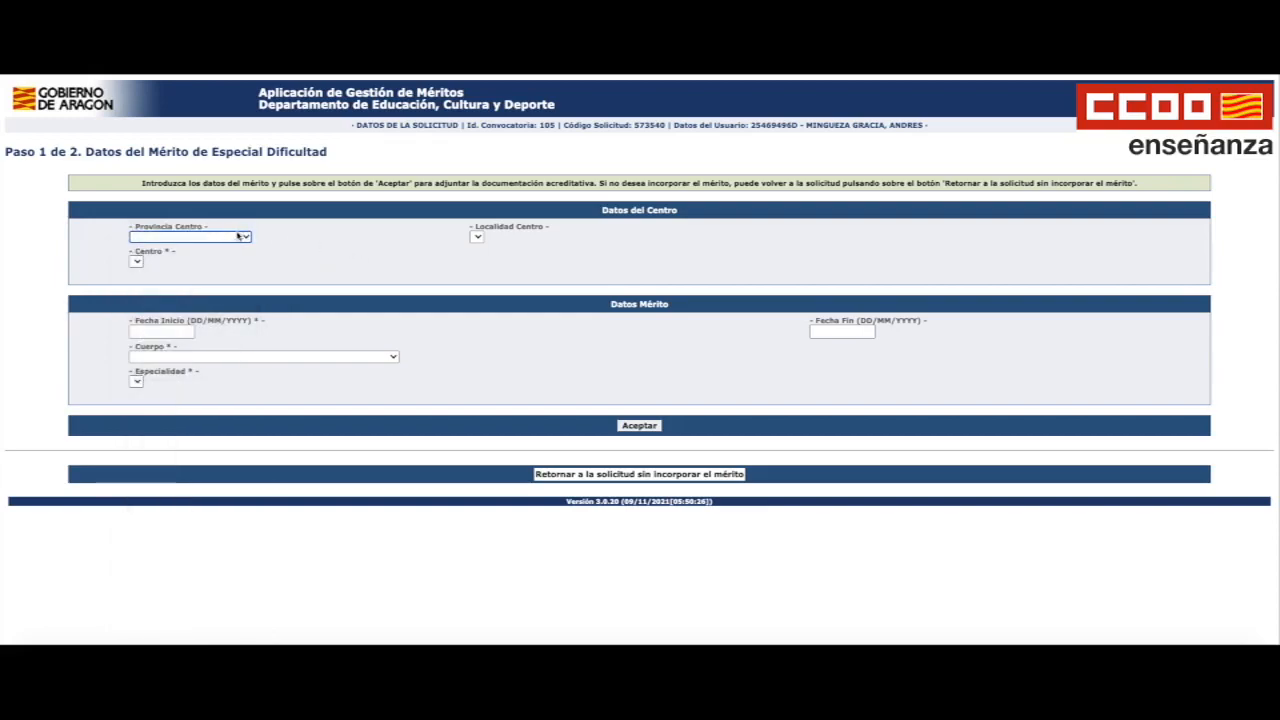
left_click(144, 331)
left_click(826, 331)
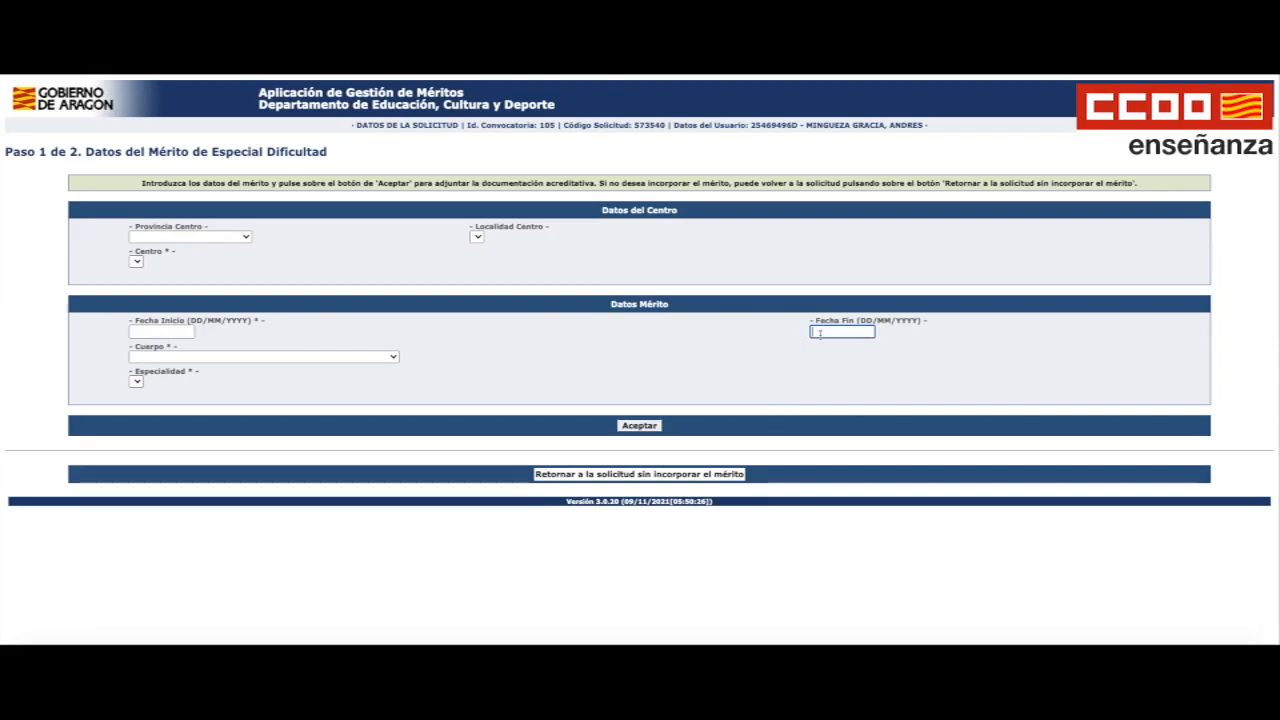
left_click(290, 357)
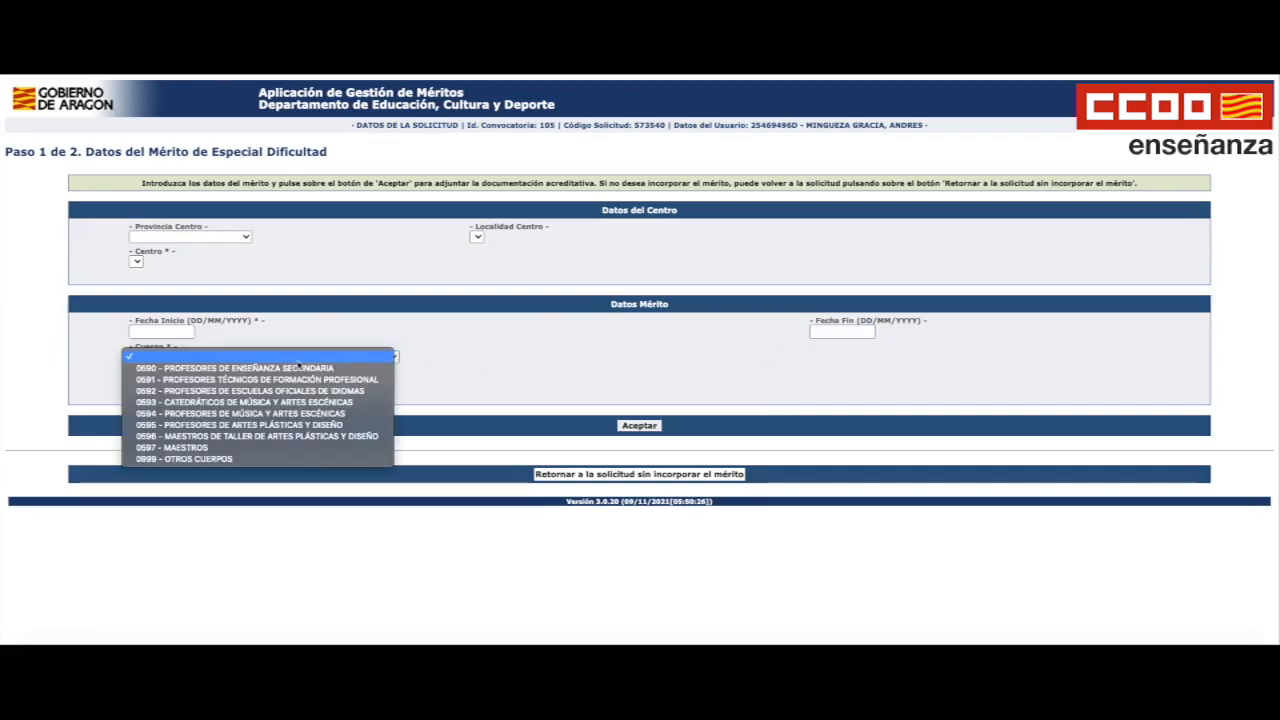
left_click(472, 384)
left_click(139, 384)
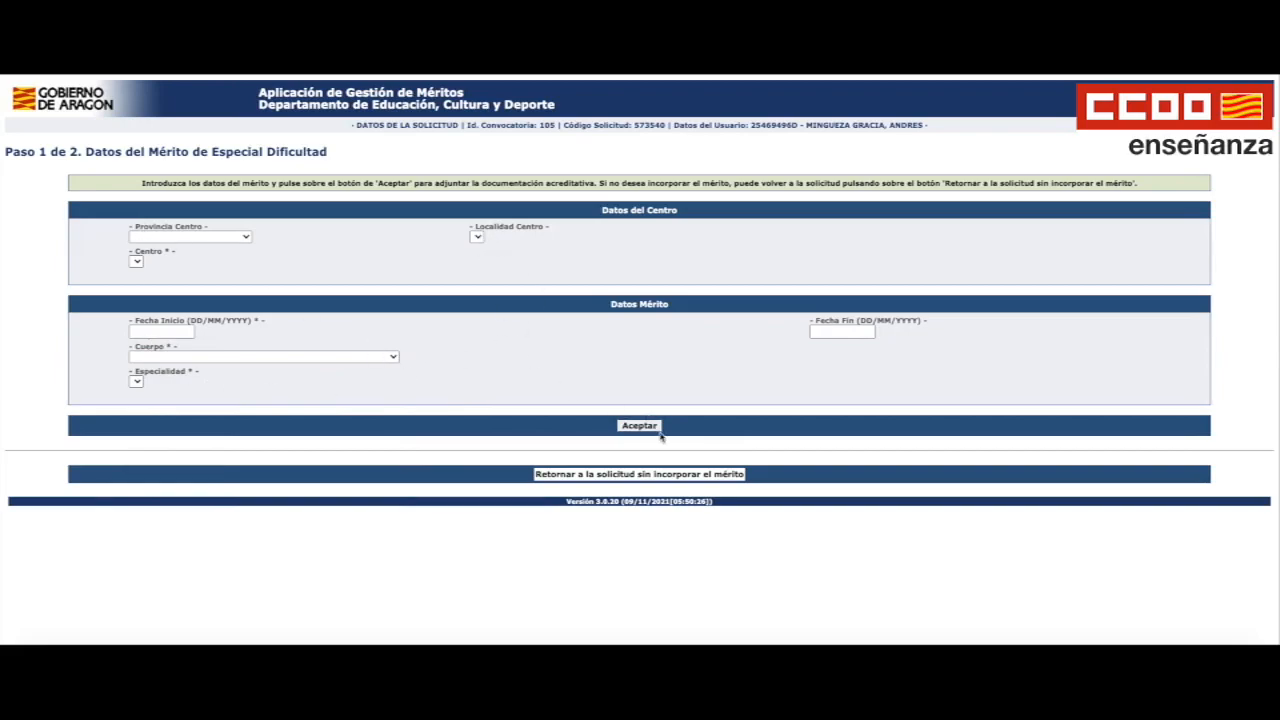
left_click(686, 473)
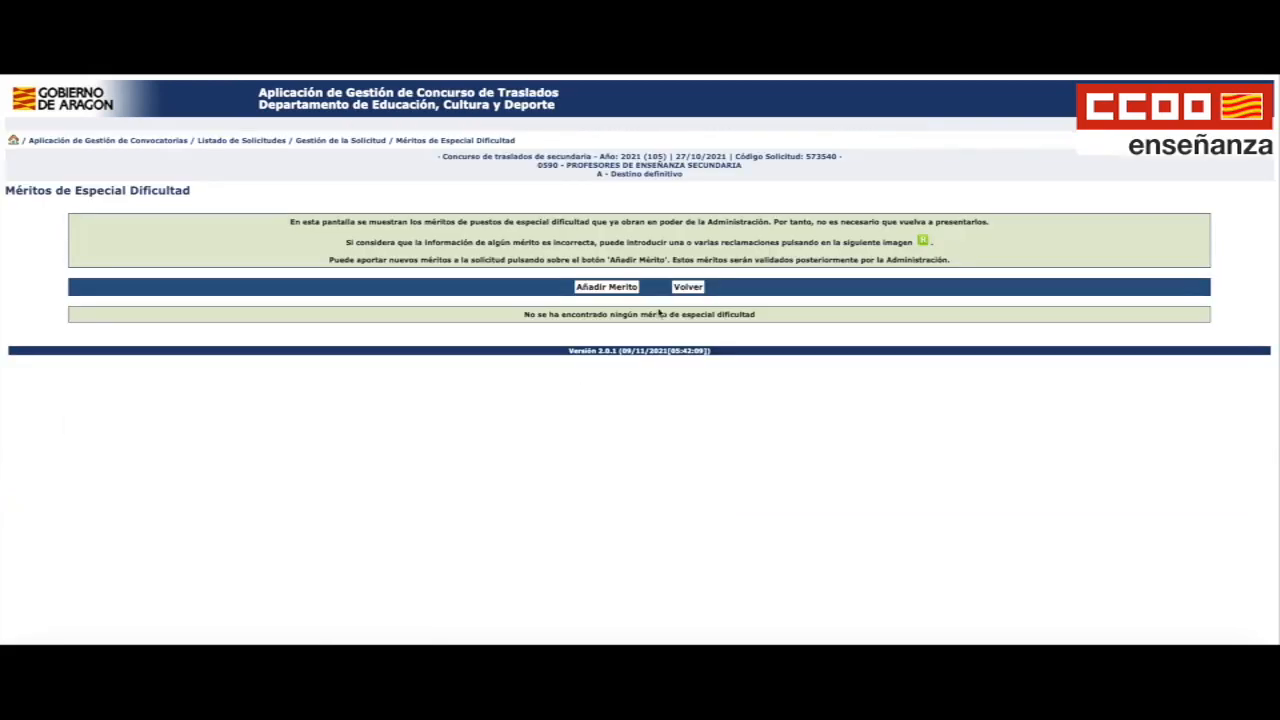
left_click(690, 287)
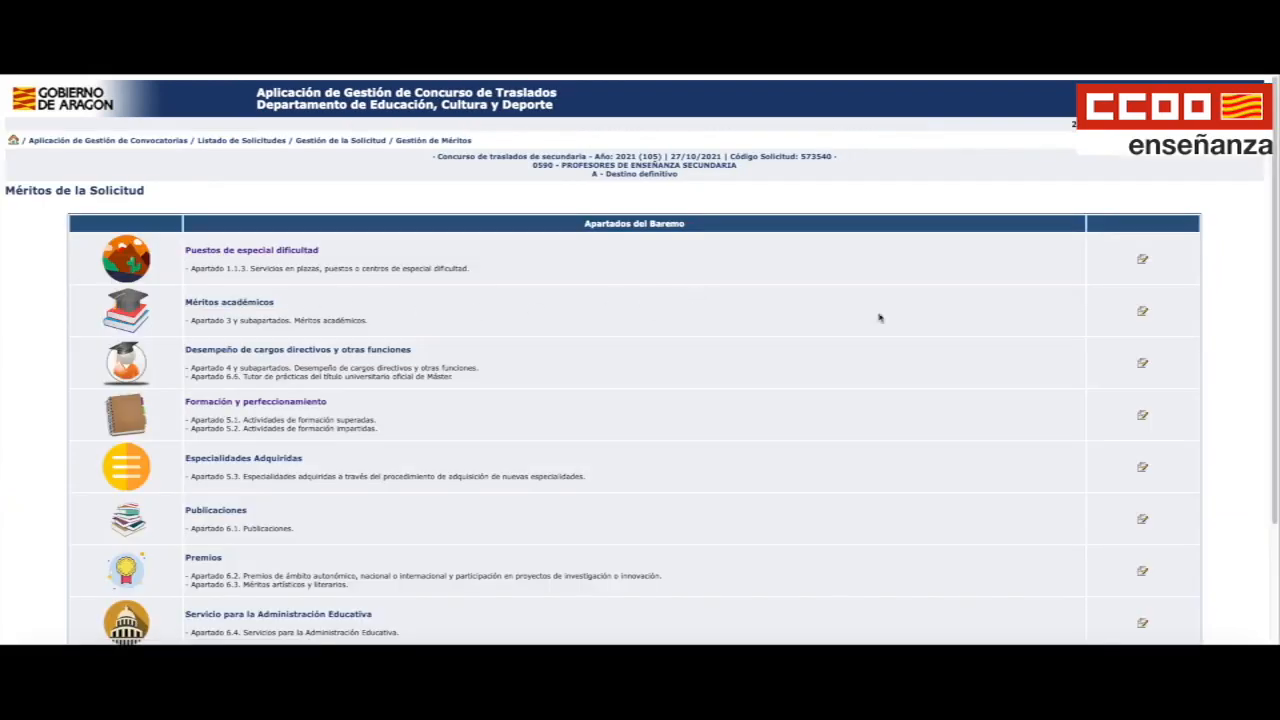
In Méritos académicos, examine the claim form for merit 1 and the details and attached documents of merit 2.
left_click(1143, 311)
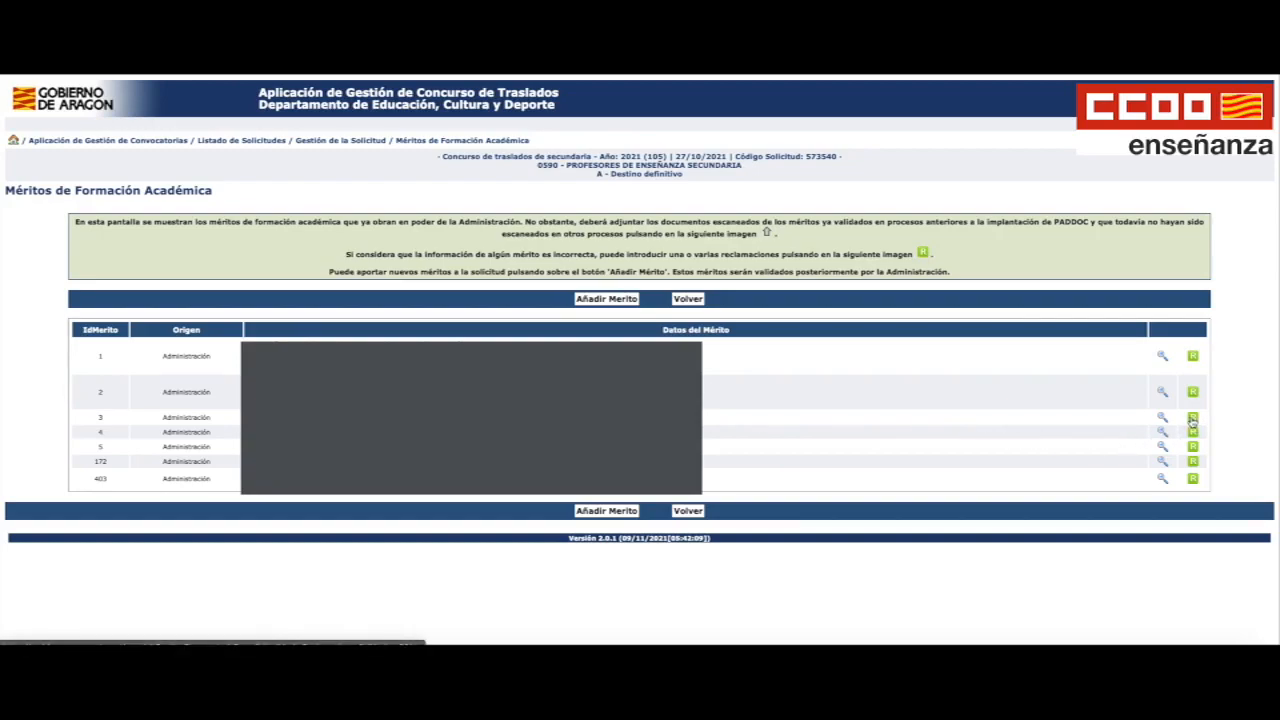
left_click(1194, 356)
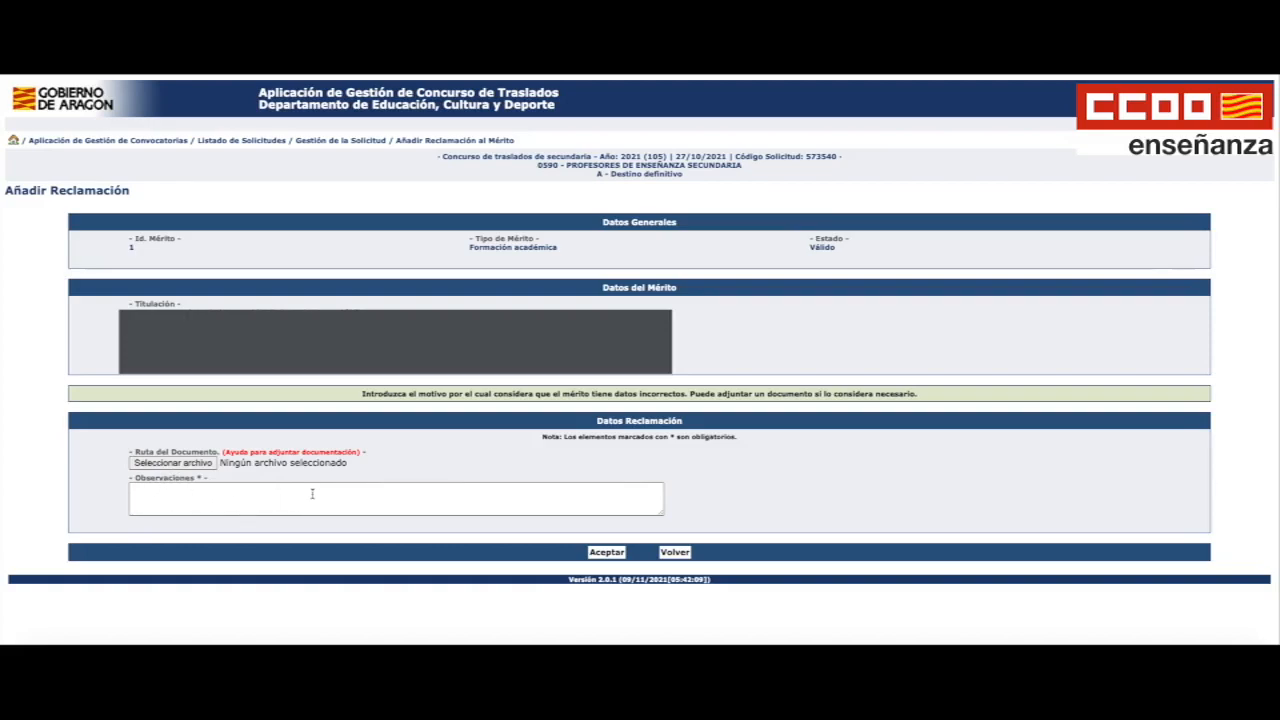
left_click(176, 492)
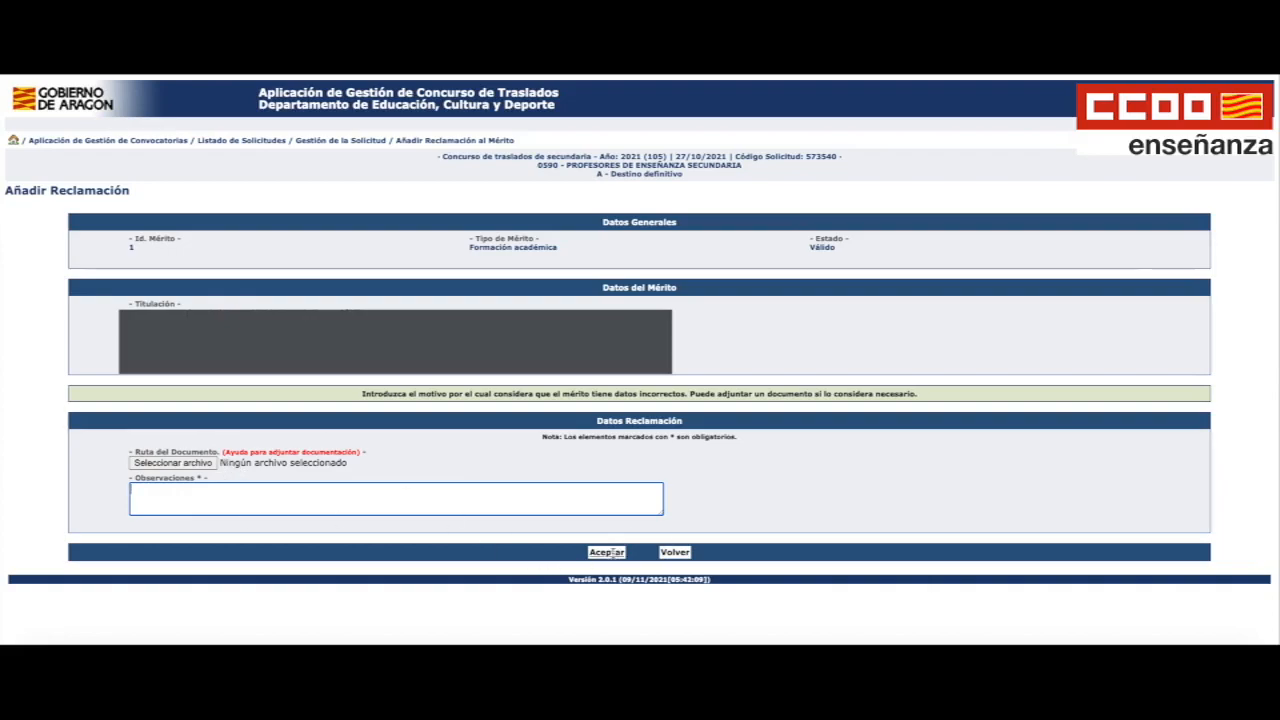
left_click(680, 555)
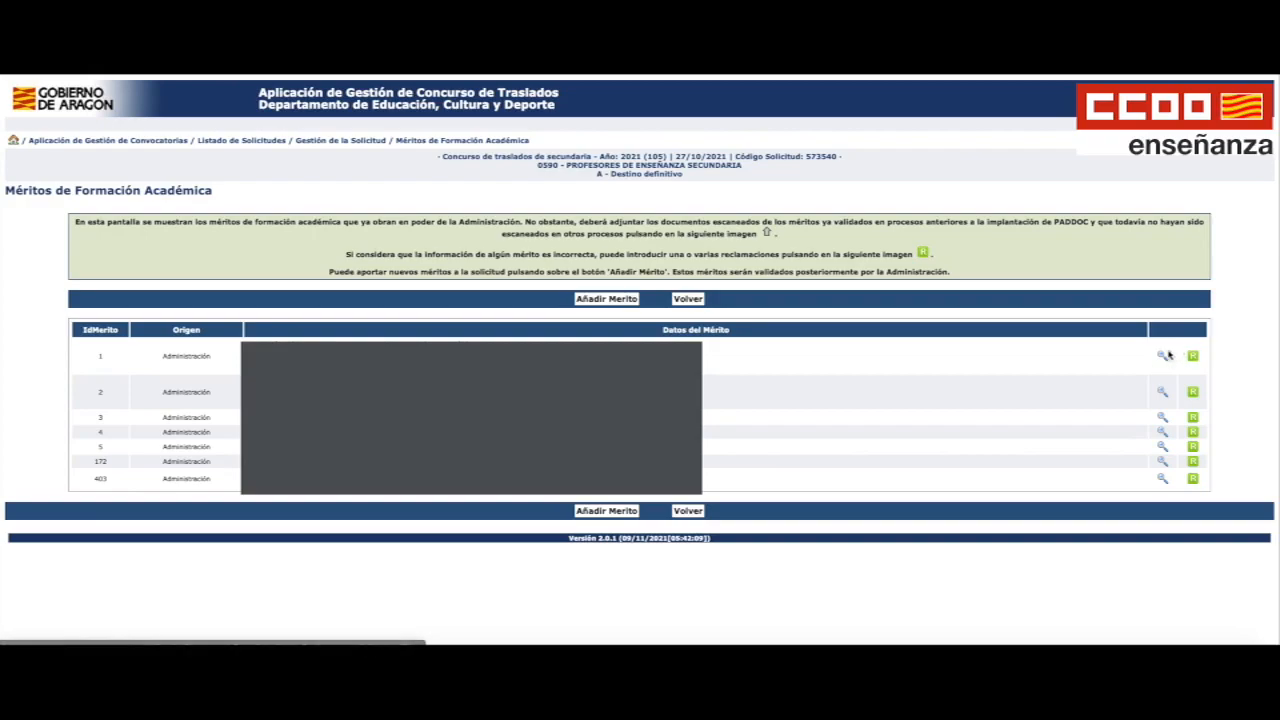
left_click(1162, 394)
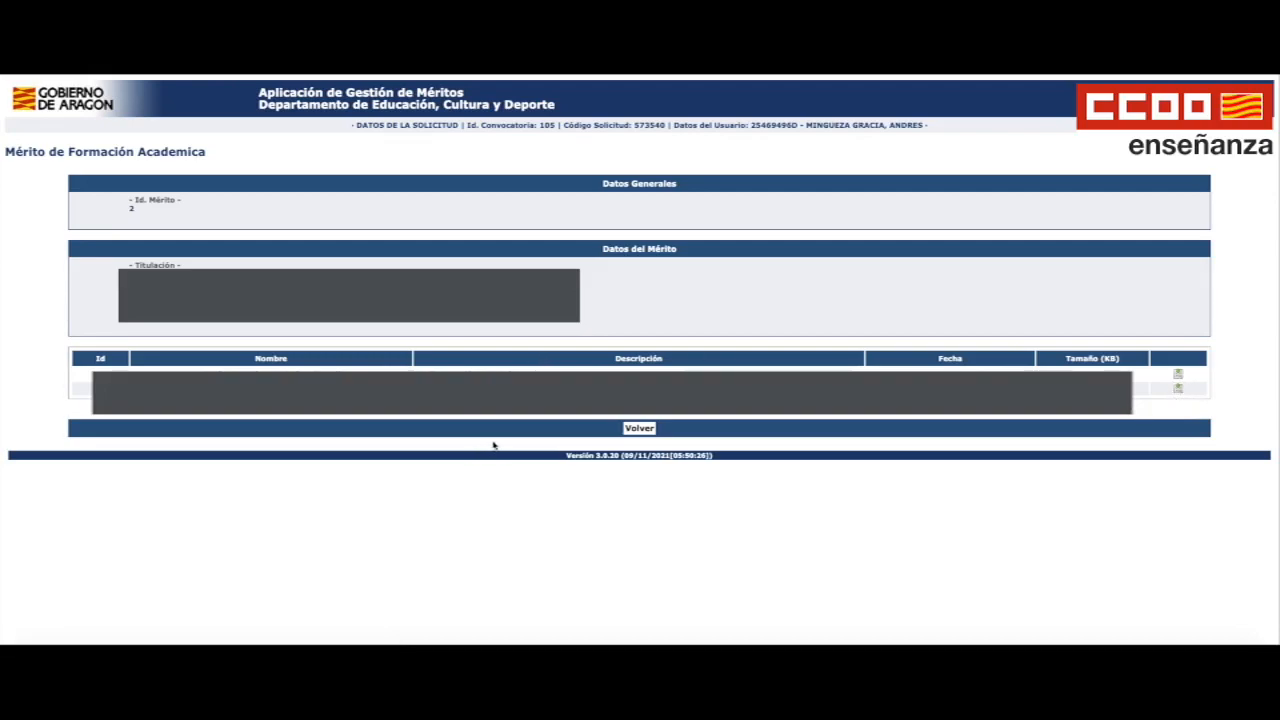
left_click(637, 428)
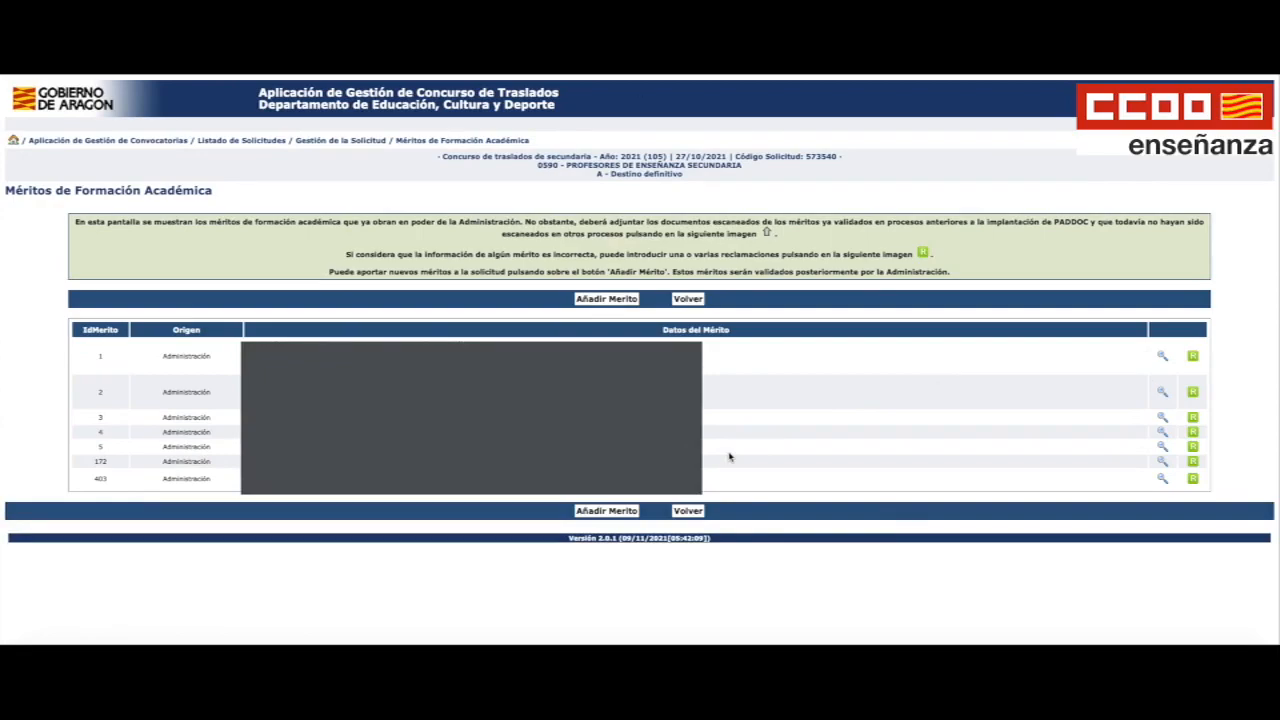
Try out a new academic merit of type Doctorados with Doctor en Bellas Artes Especialidad Artes Plásticas Especialidad Pintura, and return without adding it.
left_click(630, 511)
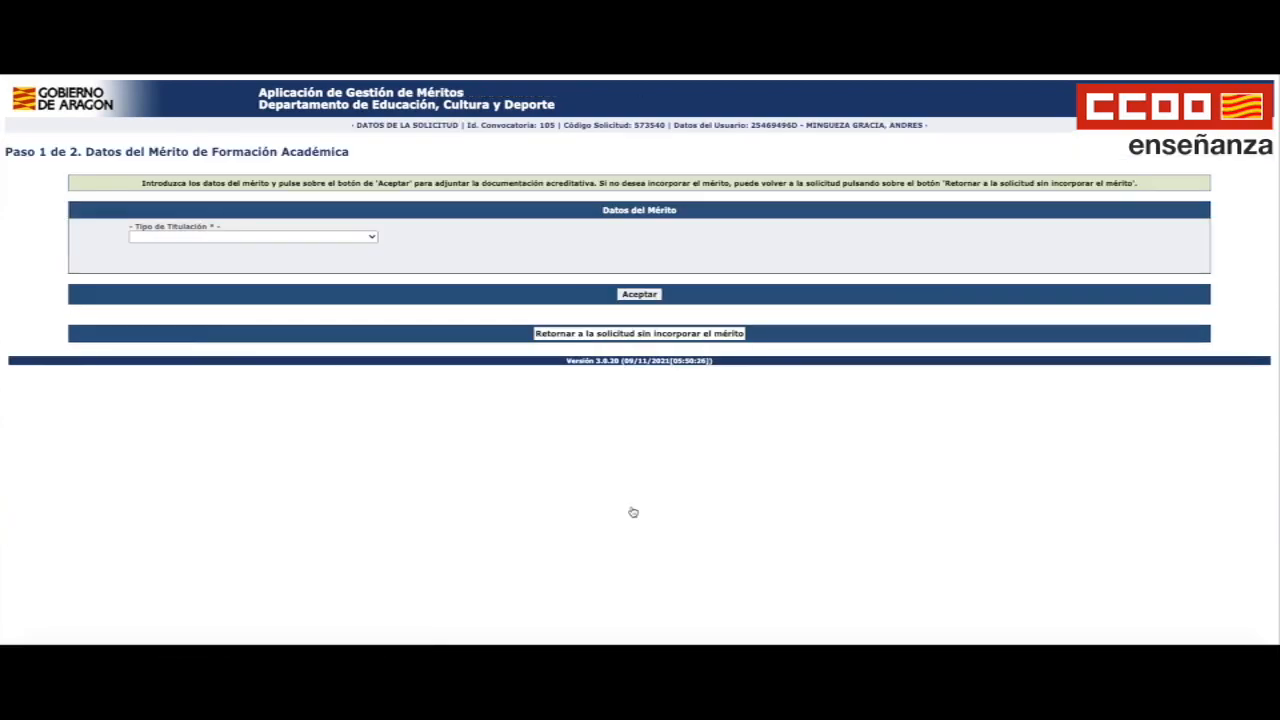
left_click(253, 236)
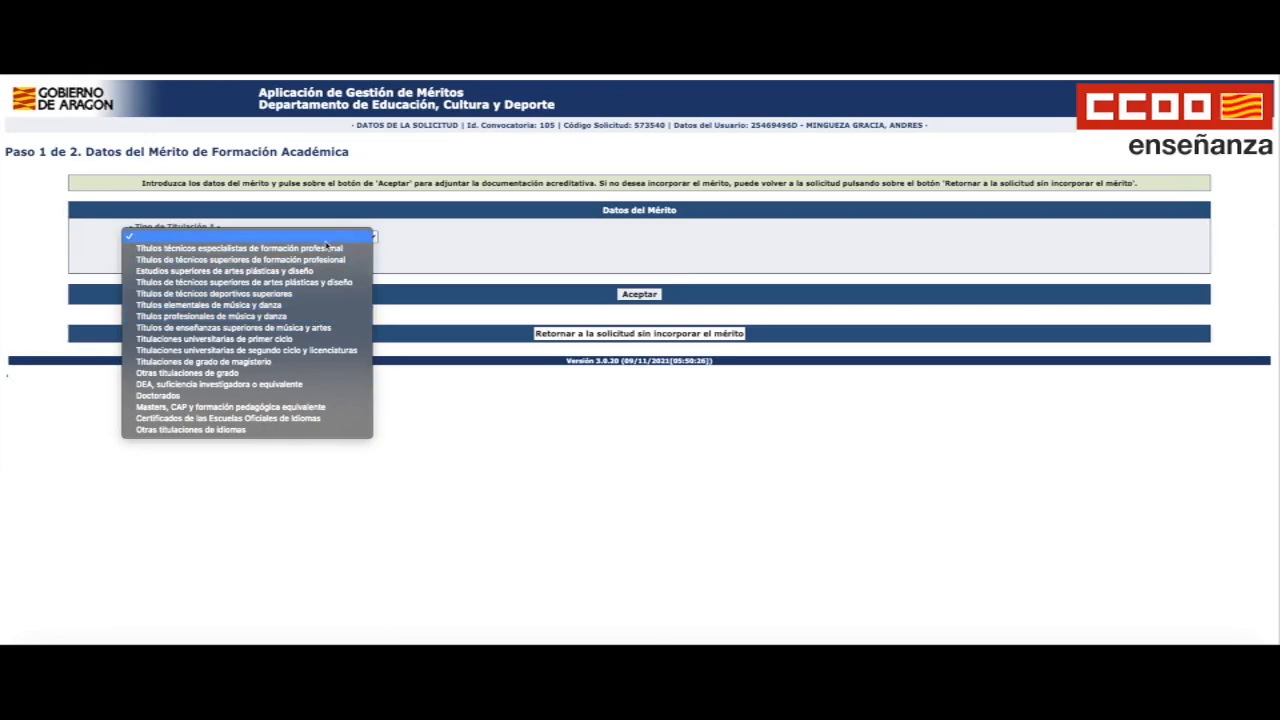
left_click(316, 397)
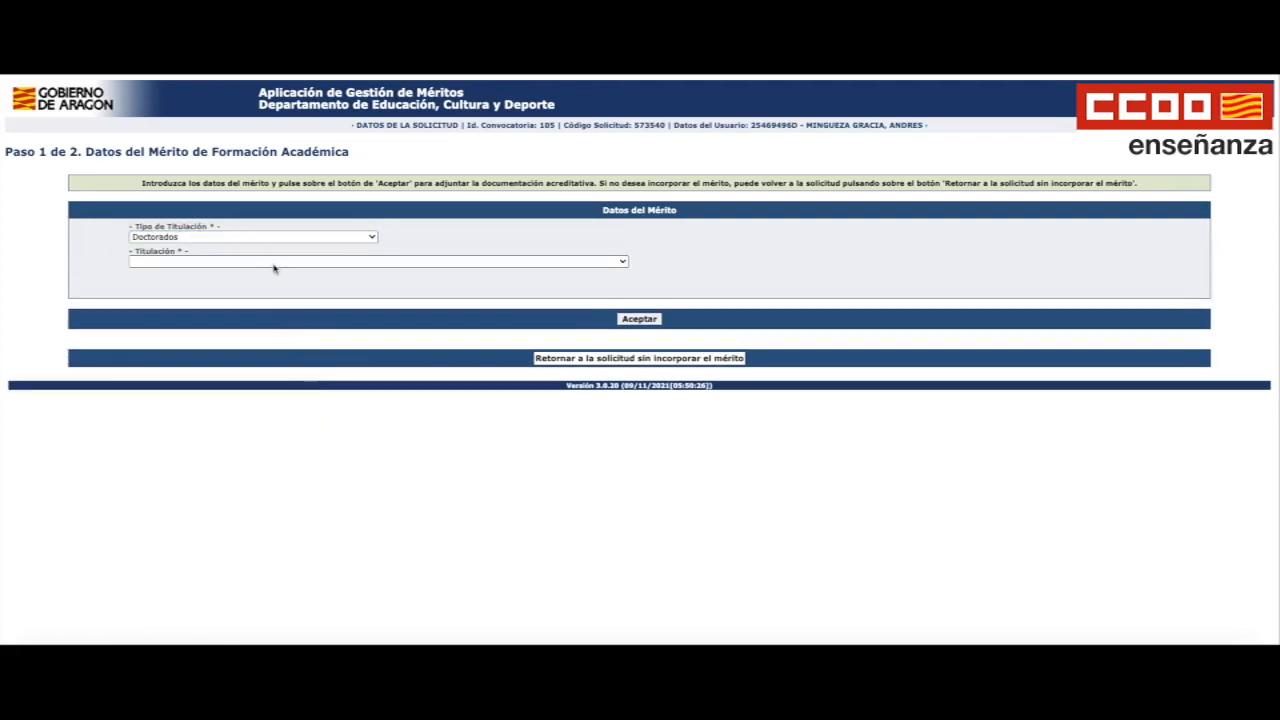
left_click(276, 264)
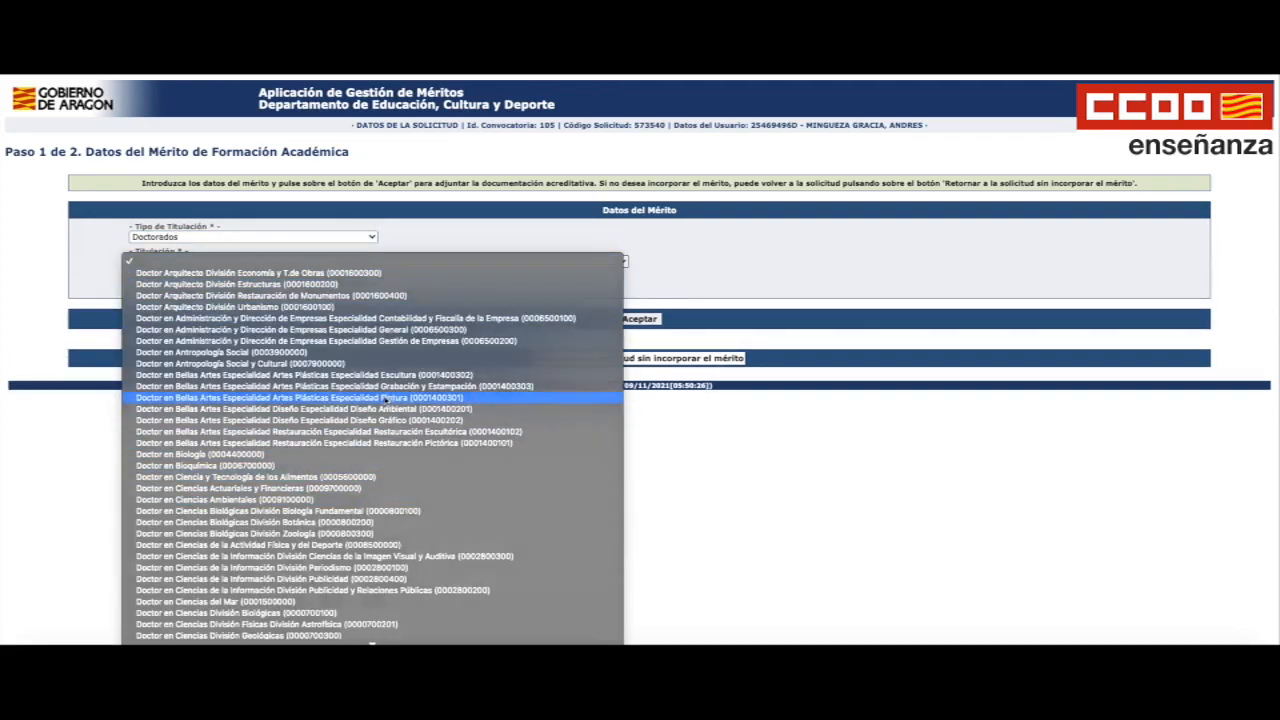
left_click(387, 398)
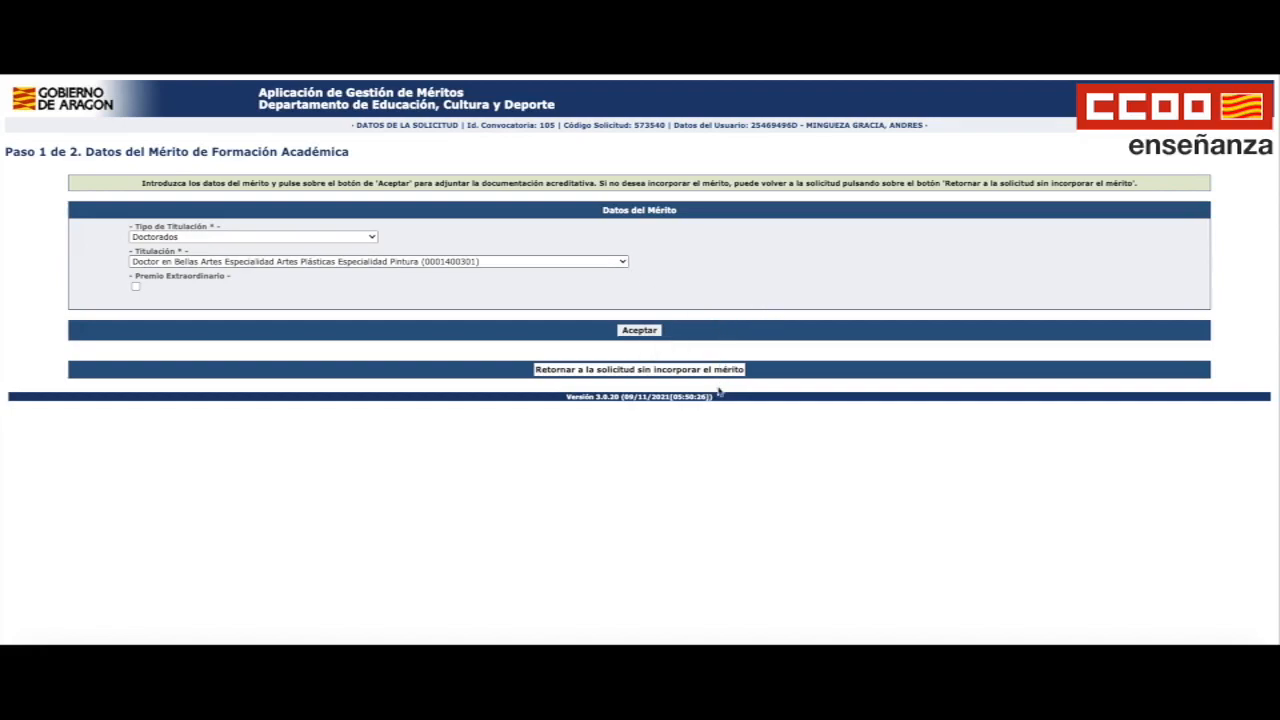
left_click(660, 370)
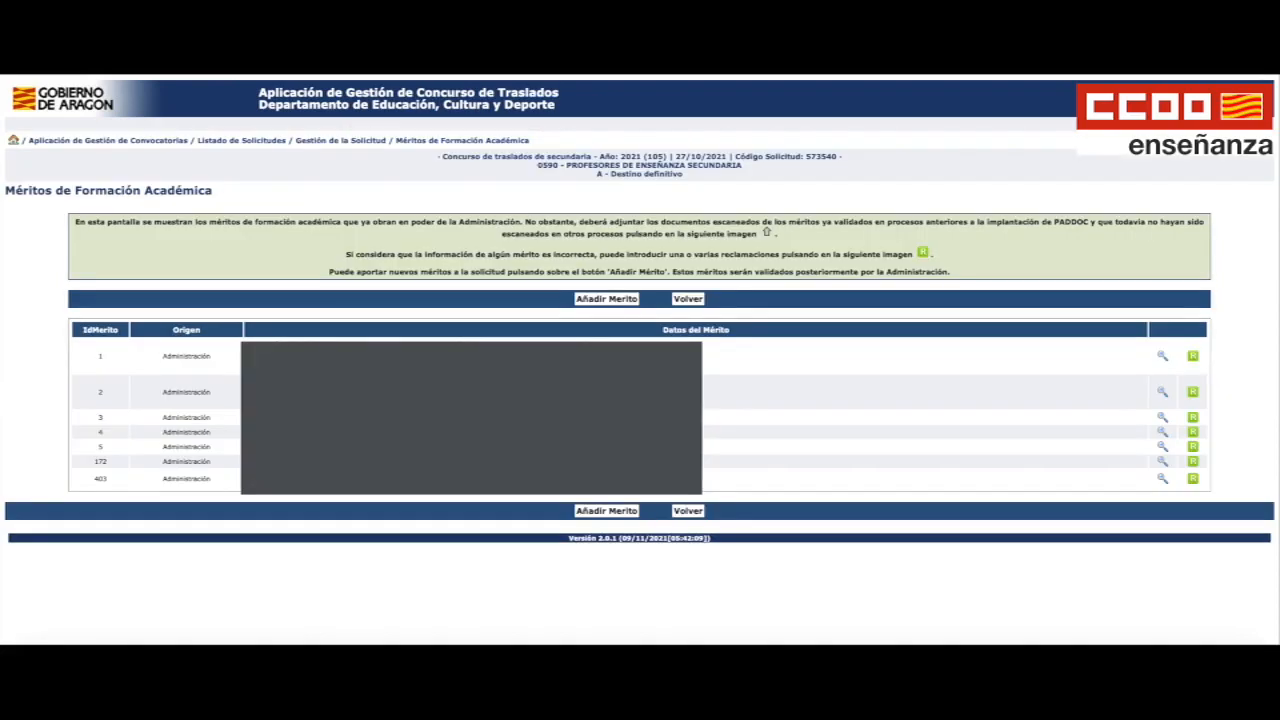
left_click(690, 513)
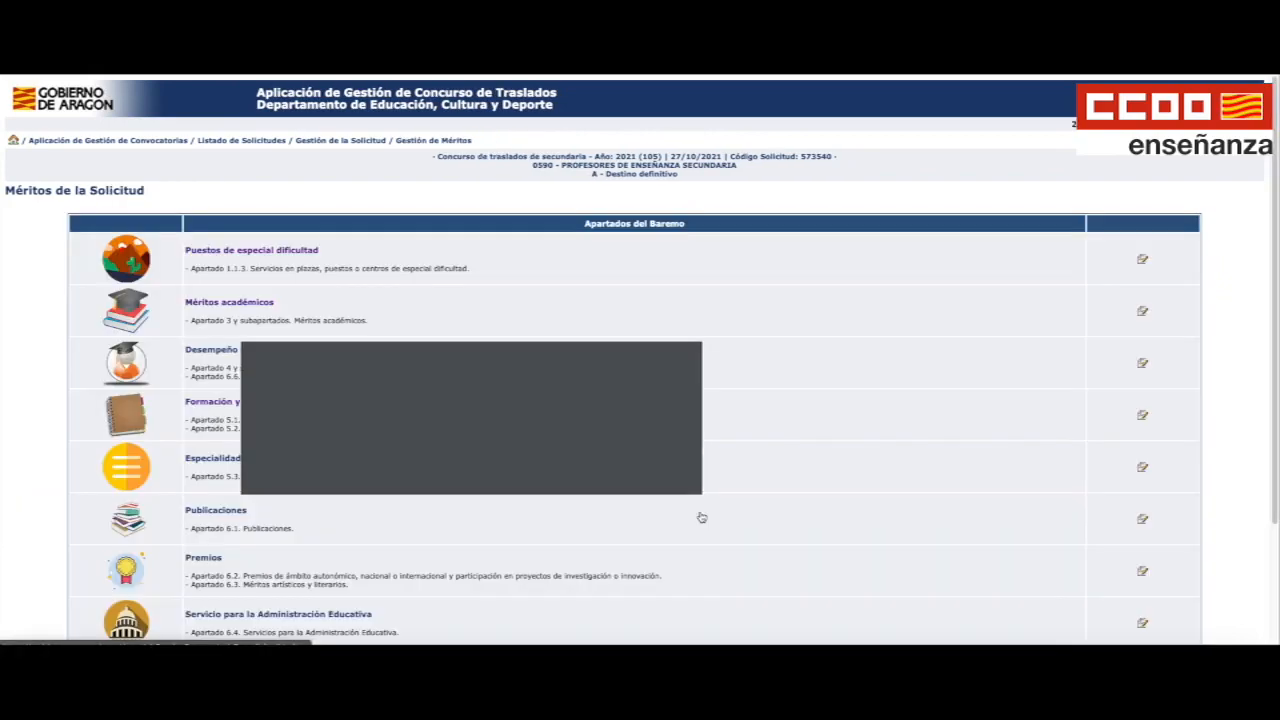
Read the instructions of the Desempeño de cargos directivos y otras funciones section and return to the merit sections.
left_click(355, 345)
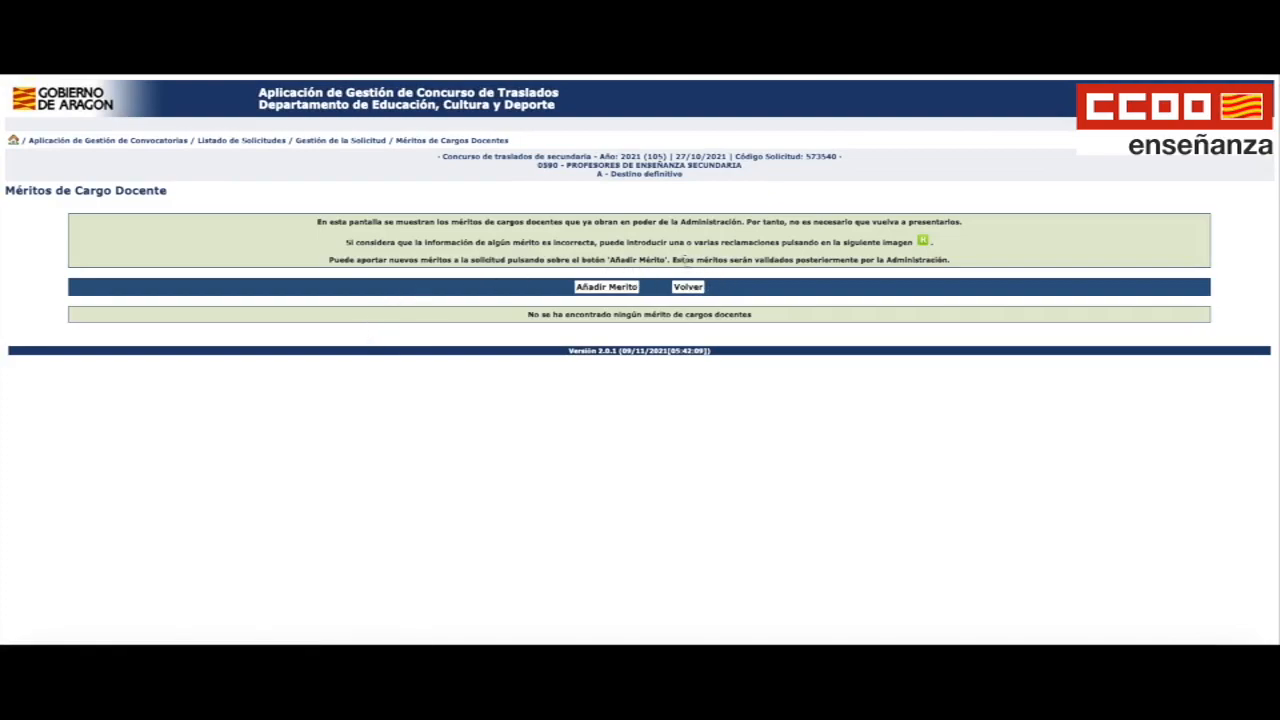
mouse_move(315, 223)
left_mouse_down()
mouse_move(695, 233)
mouse_move(953, 259)
mouse_move(420, 206)
mouse_move(298, 229)
left_mouse_up()
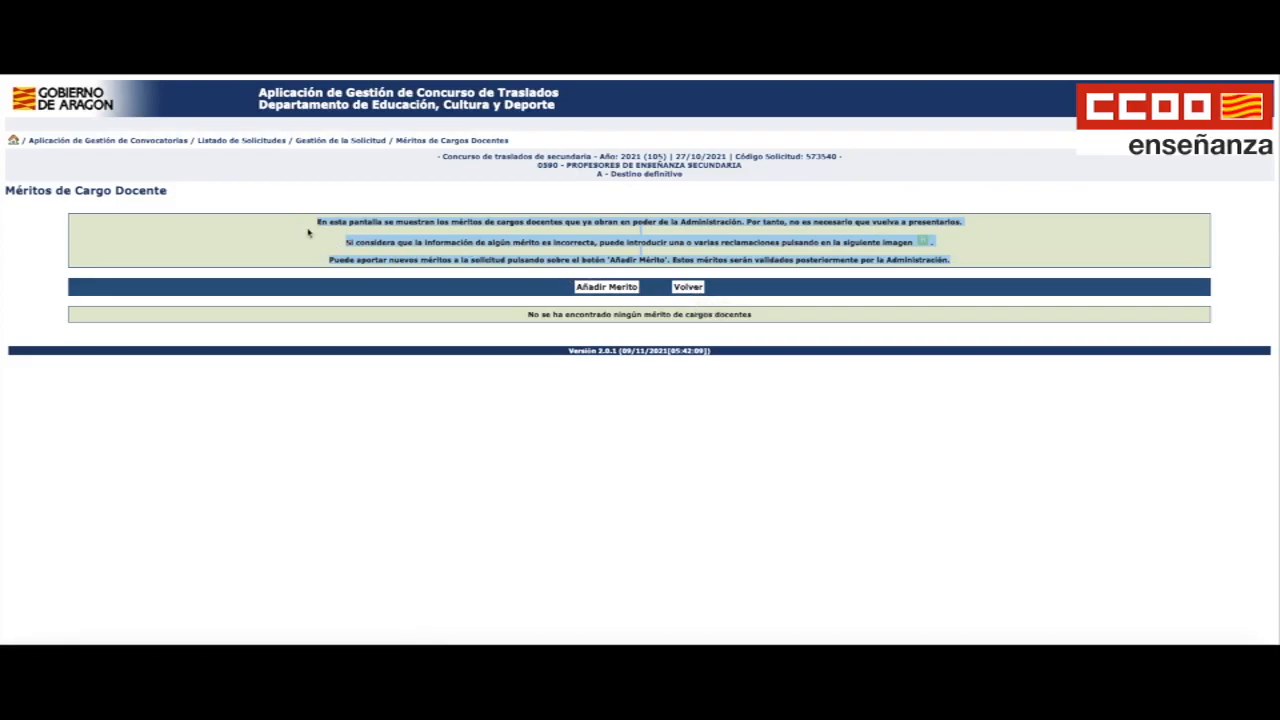
triple_click(104, 197)
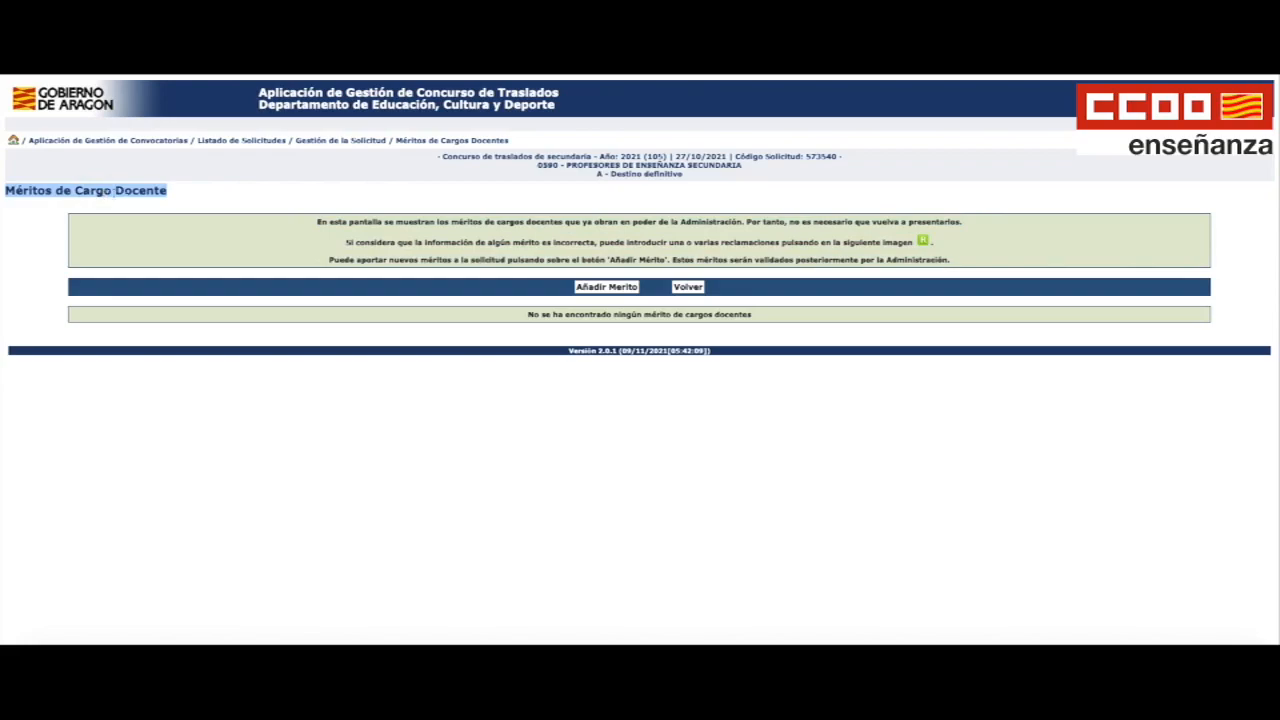
left_click(688, 287)
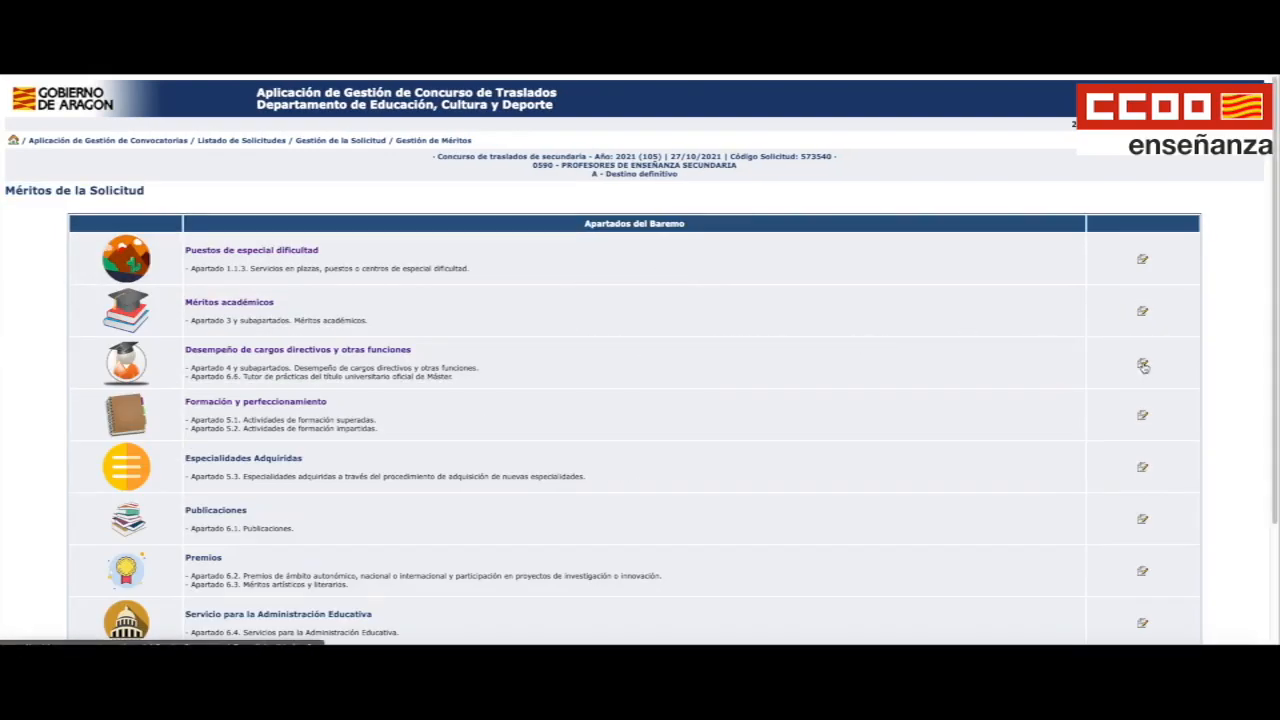
Examine the new merit form for cargos docentes, including the Tipo de Cargo options and date fields, and return without adding a merit.
left_click(1143, 367)
left_click(604, 287)
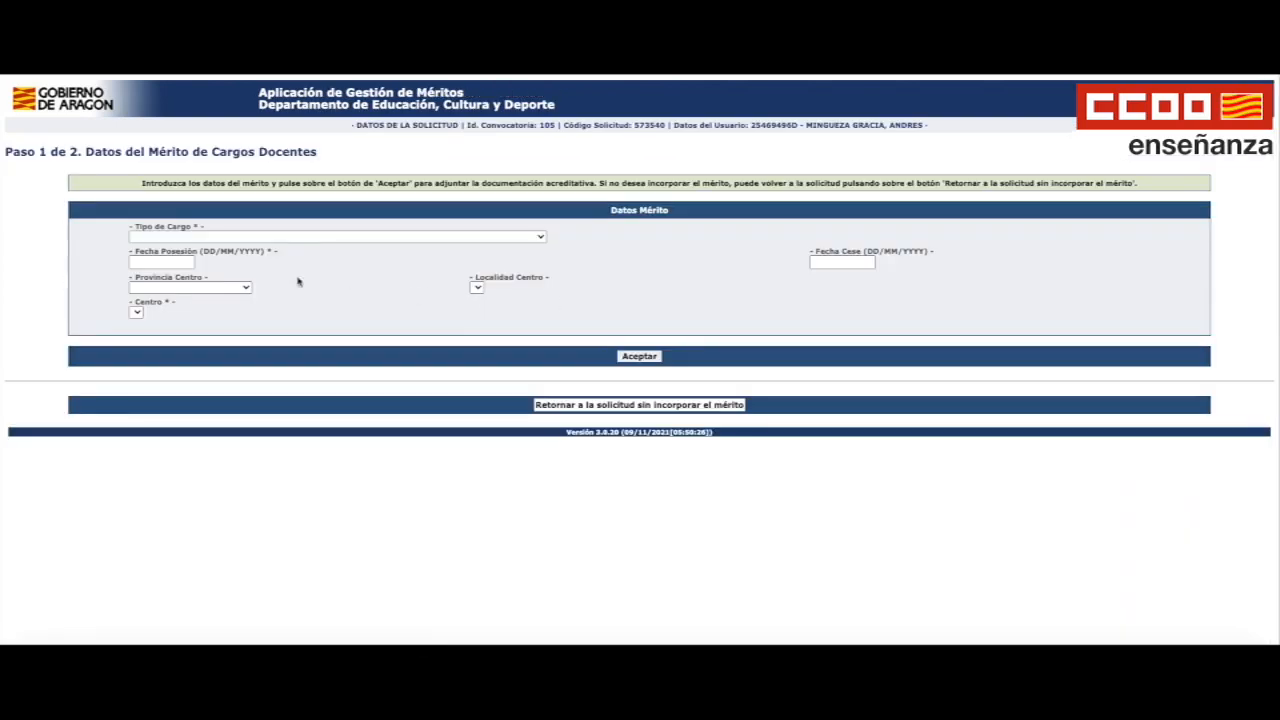
left_click(228, 238)
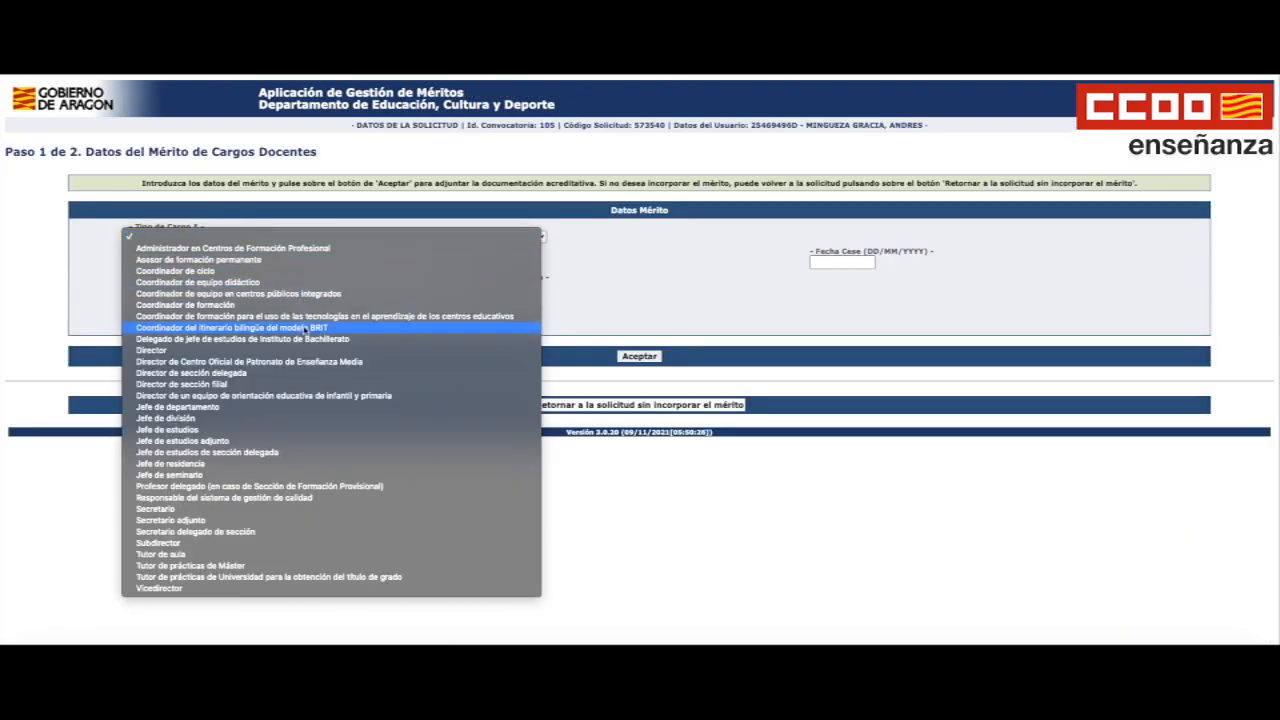
left_click(652, 492)
left_click(166, 262)
left_click(830, 277)
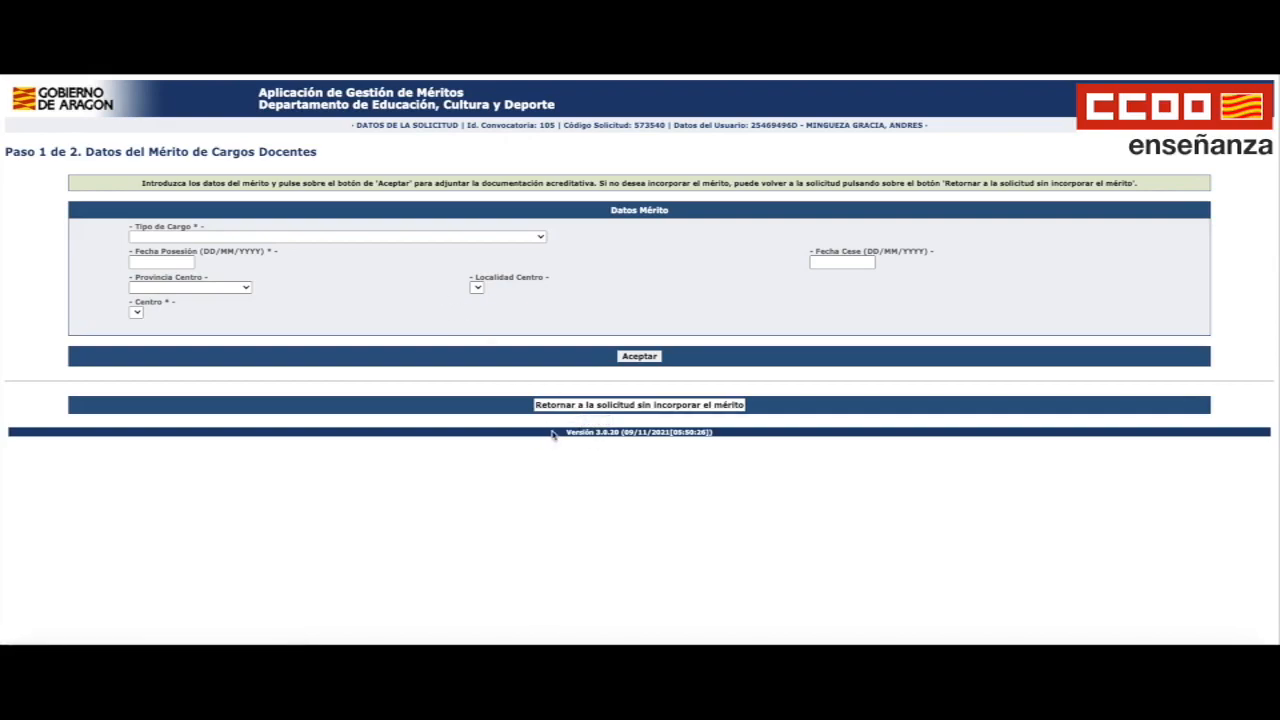
left_click(681, 408)
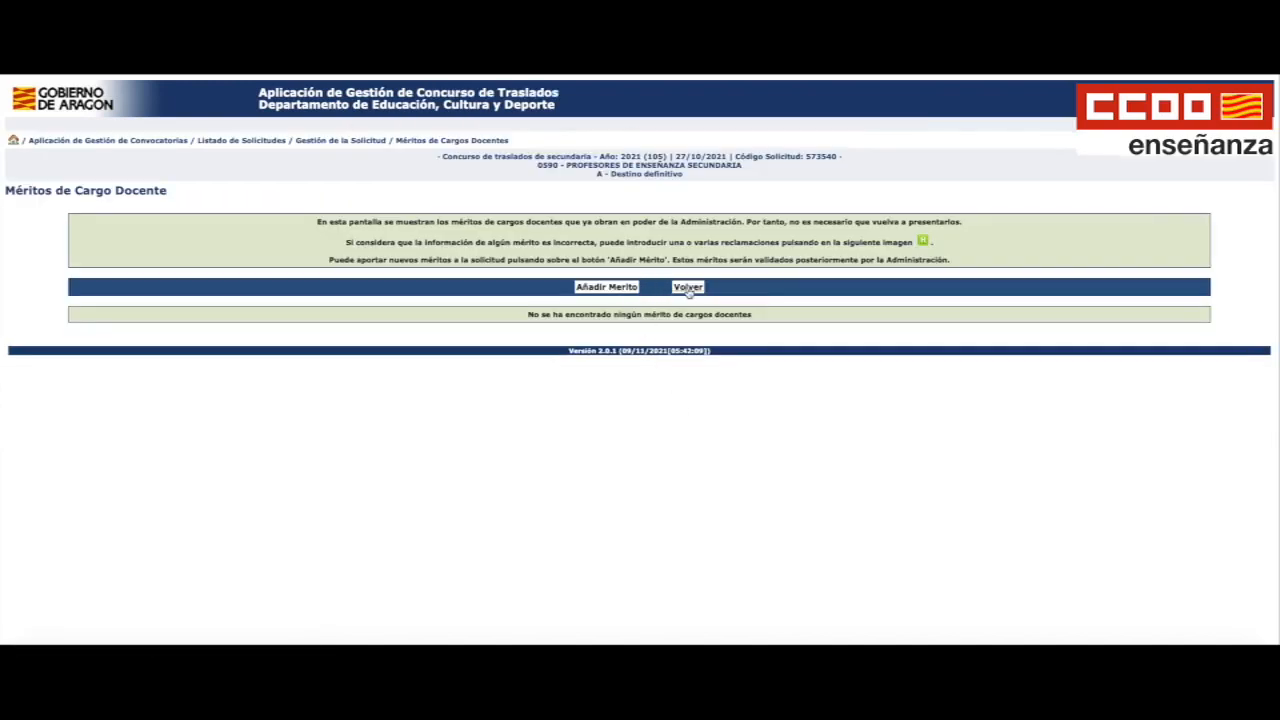
left_click(688, 288)
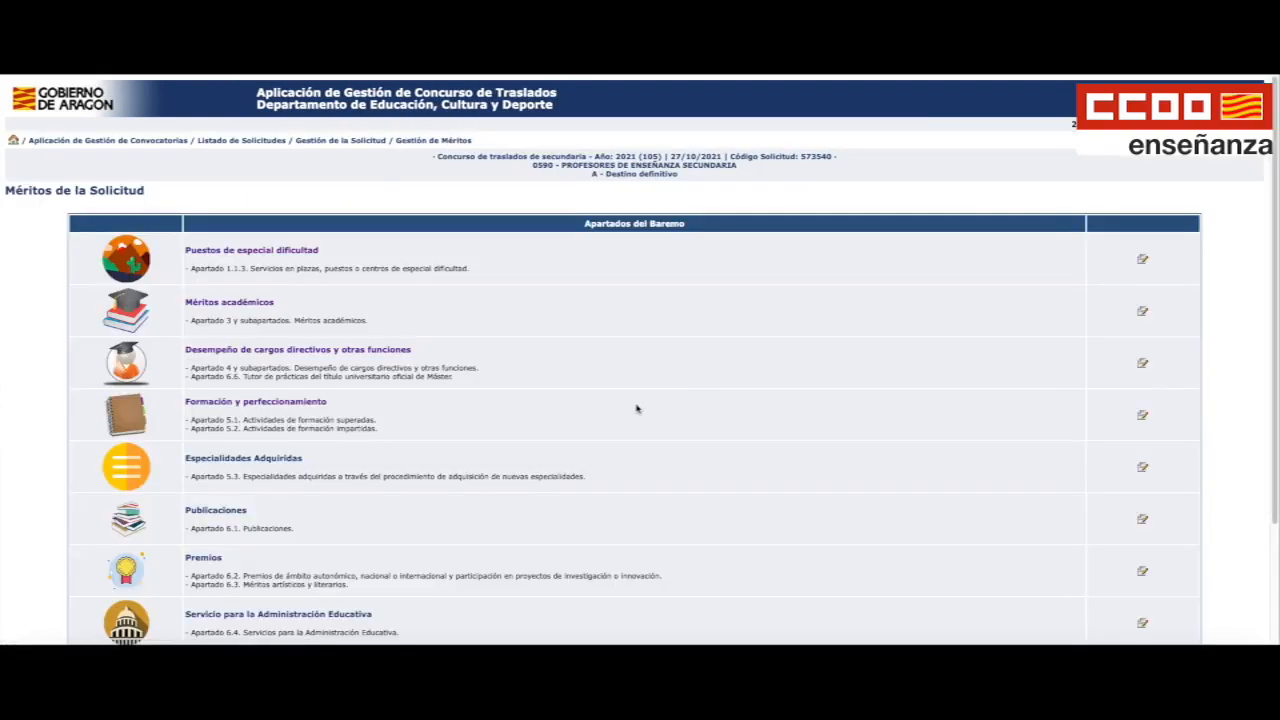
Open the Formación y perfeccionamiento section and look through the full list of recorded training activity merits.
scroll(636, 408, "down", 1)
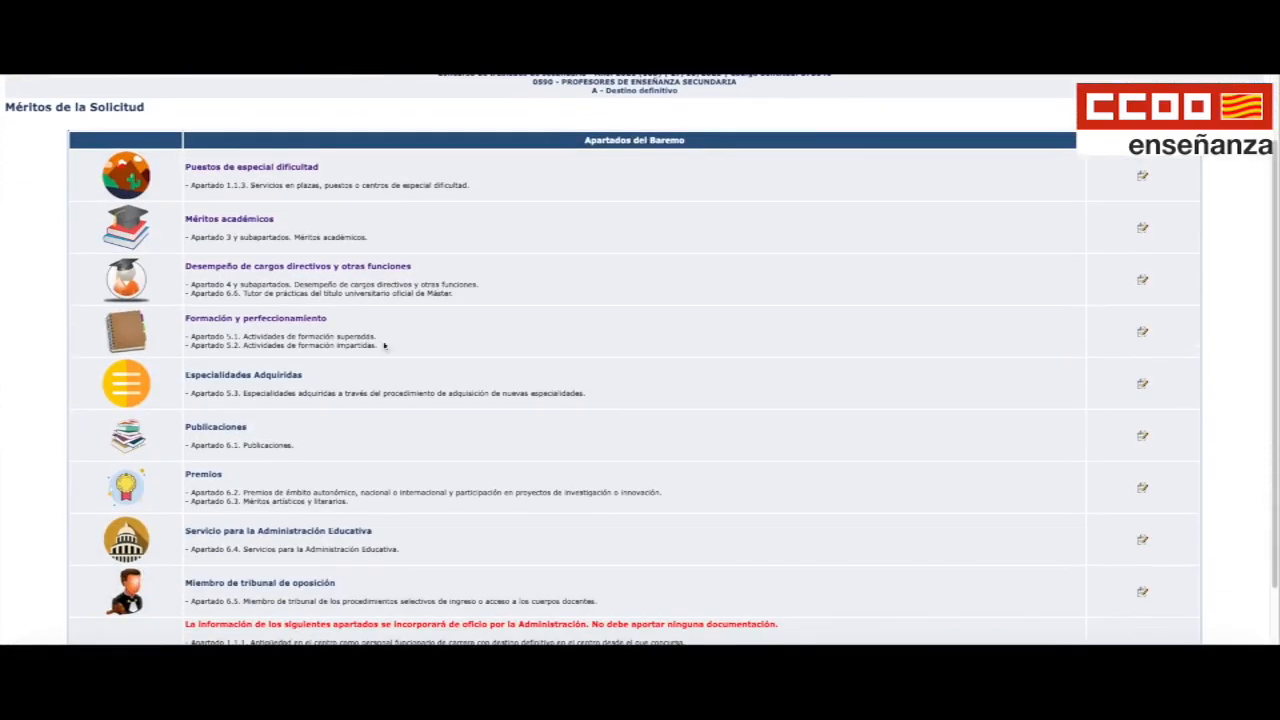
left_click(1142, 335)
scroll(800, 401, "down", 3)
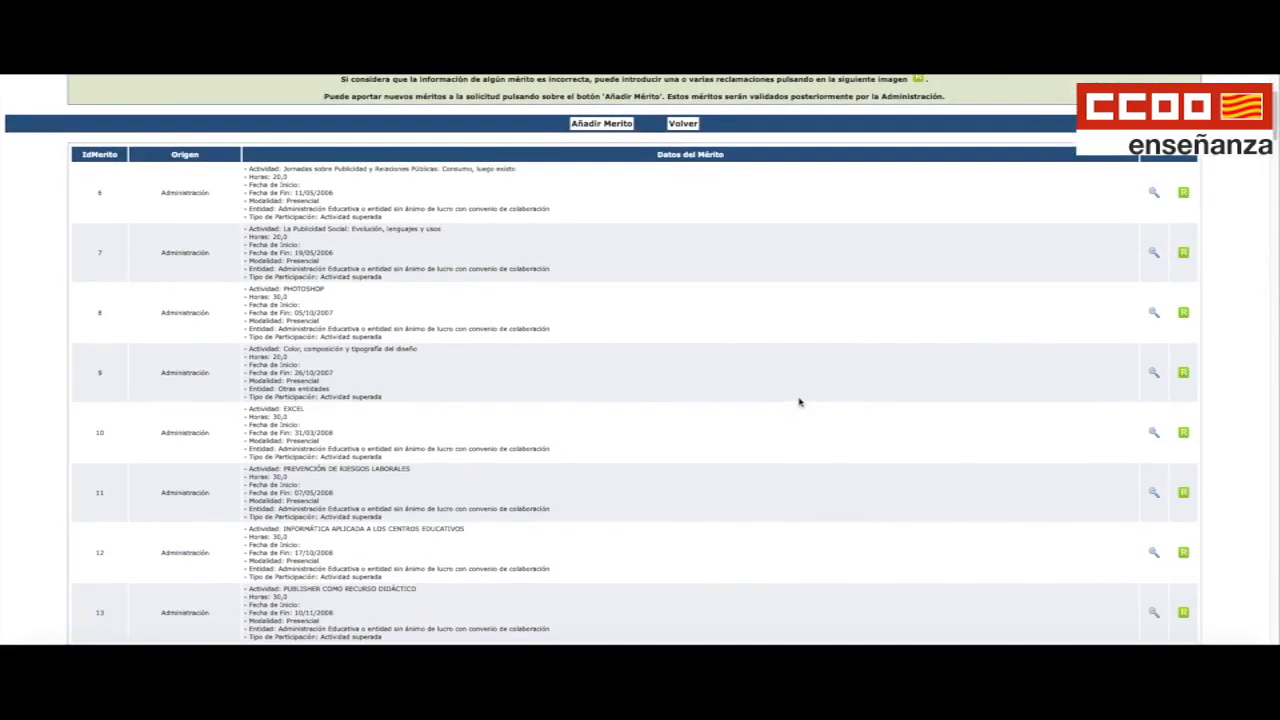
scroll(800, 401, "down", 20)
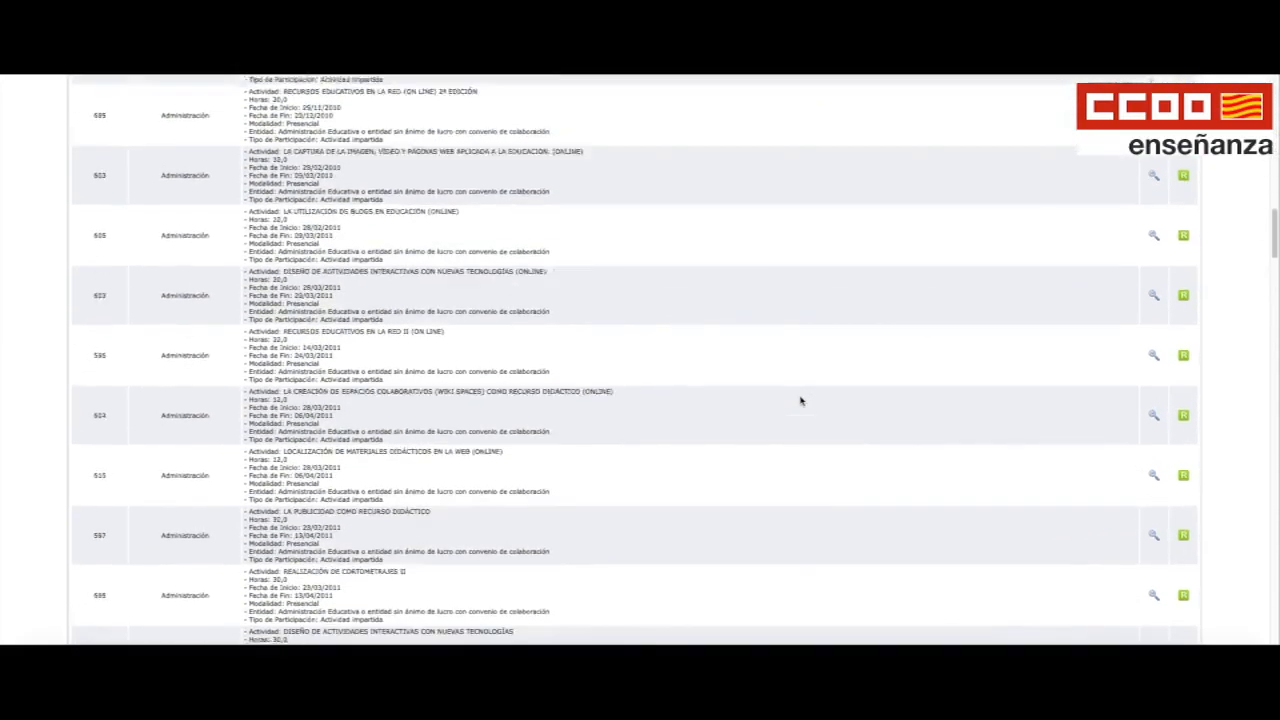
scroll(800, 401, "down", 20)
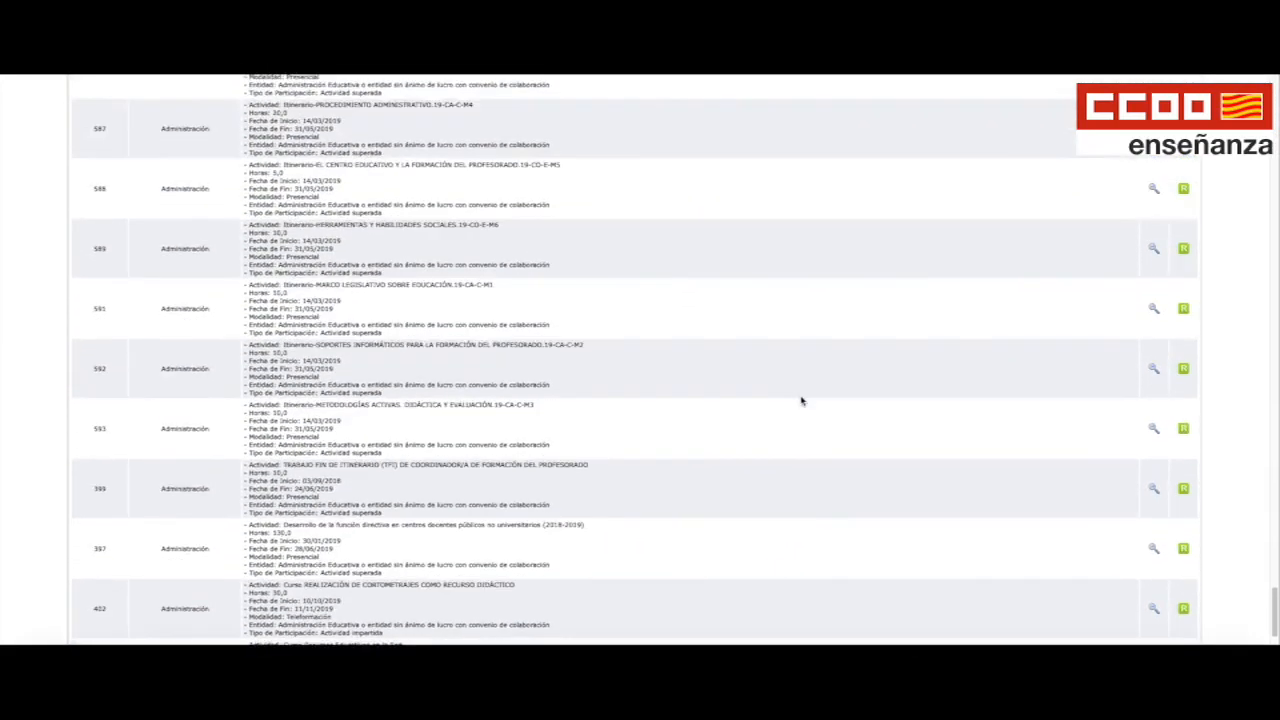
scroll(800, 401, "up", 20)
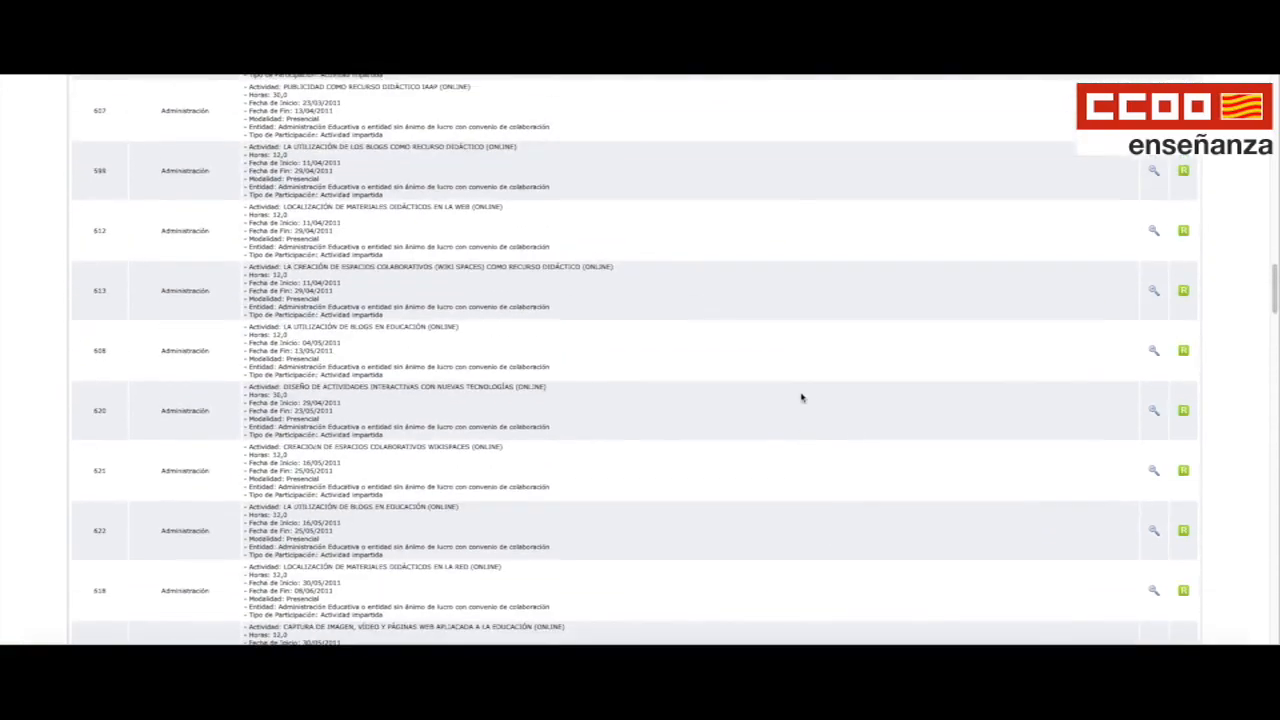
scroll(800, 397, "up", 10)
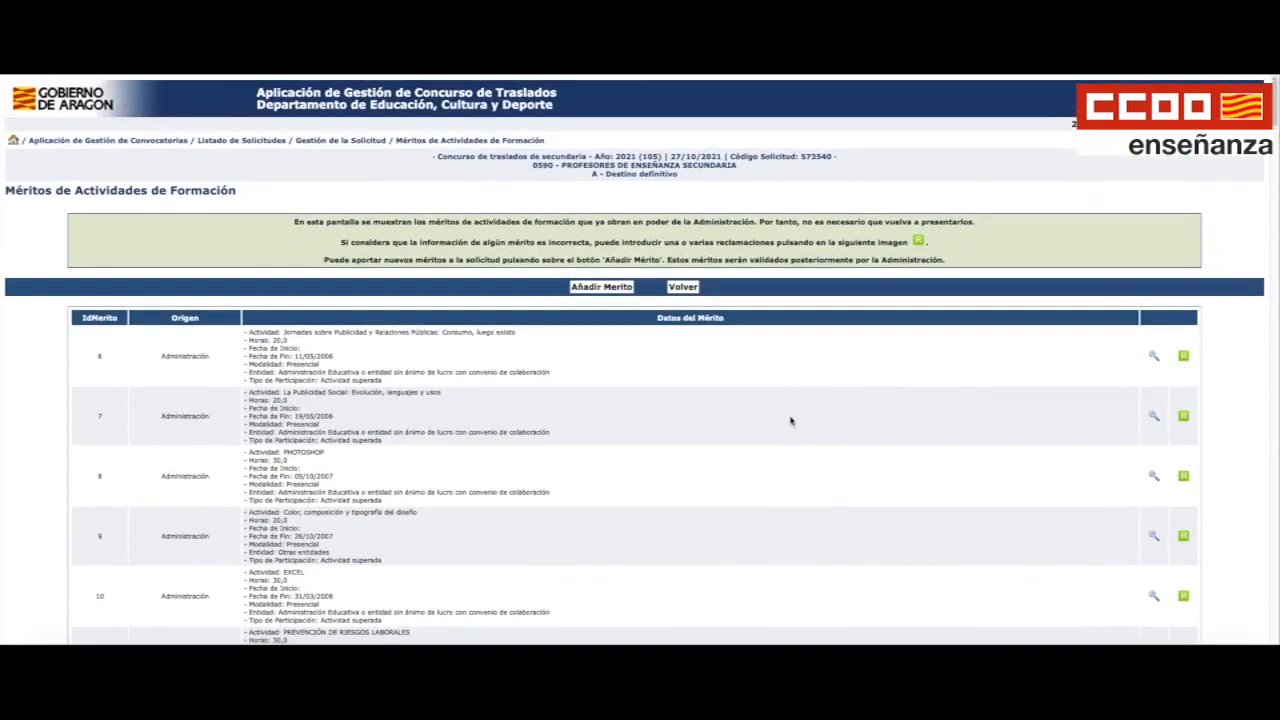
Examine the claim form for merit 6, including its Observaciones field, and return without submitting a claim.
left_click(1185, 356)
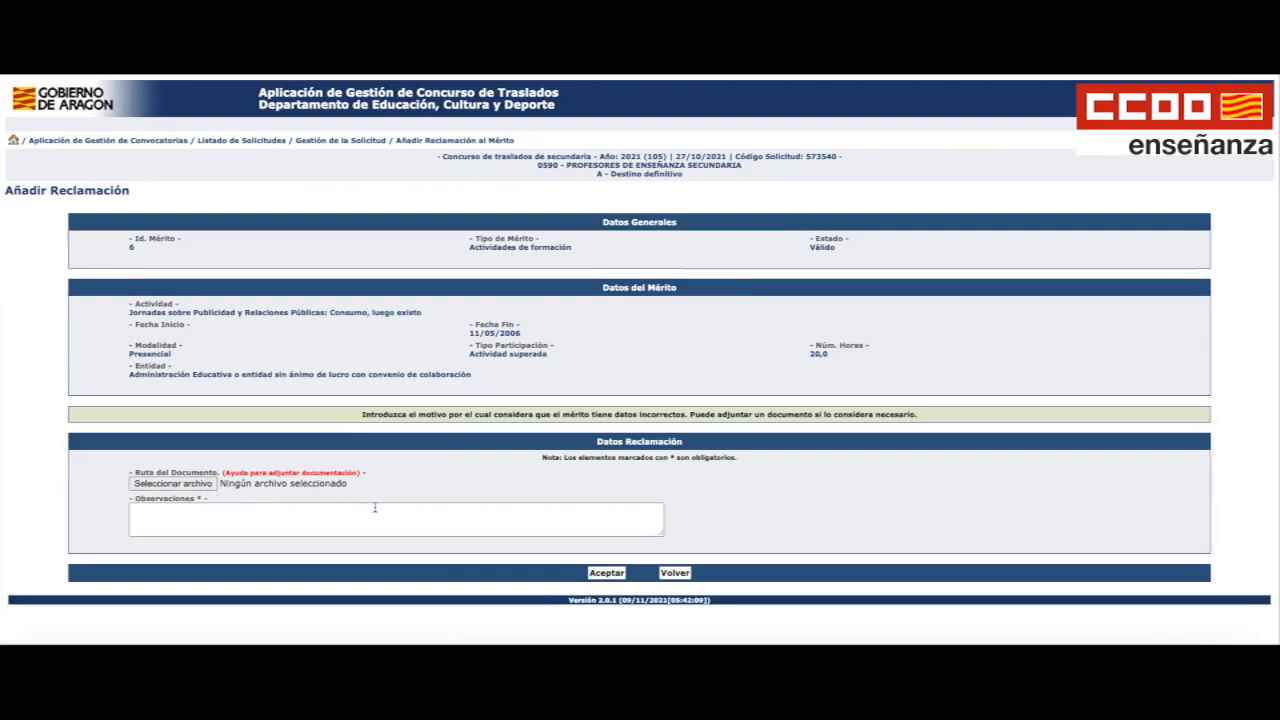
left_click(331, 519)
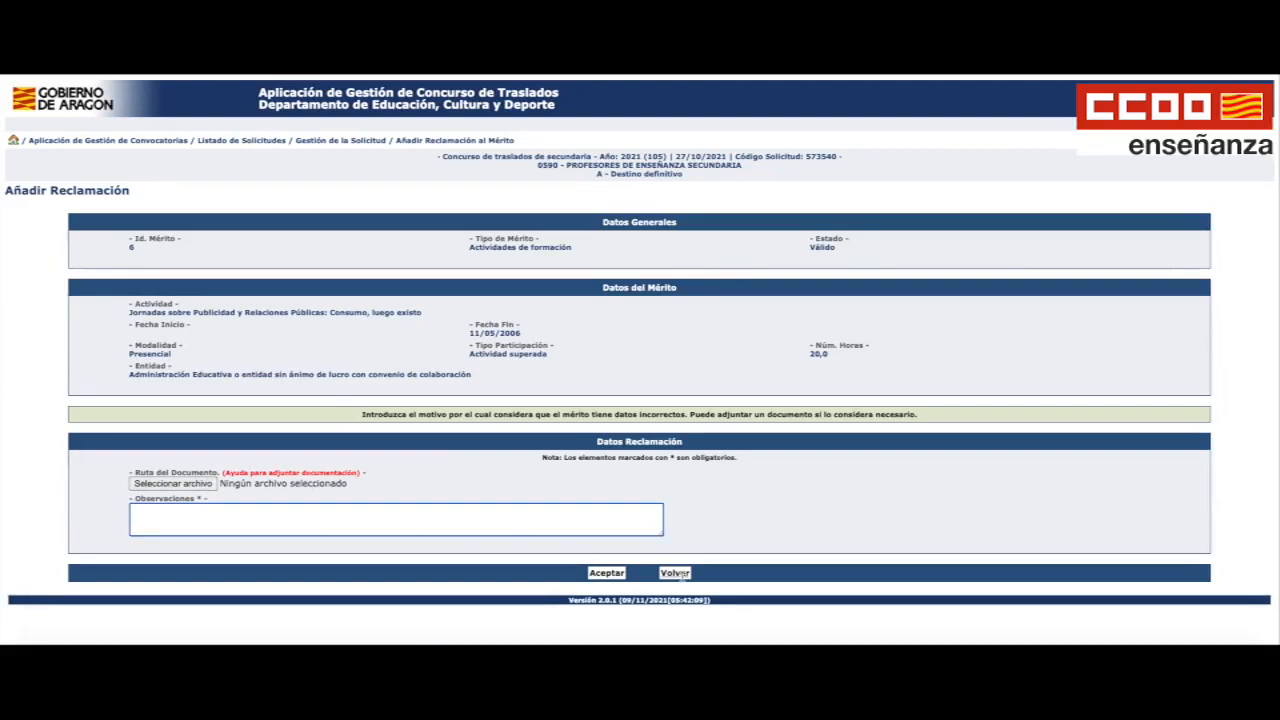
left_click(676, 573)
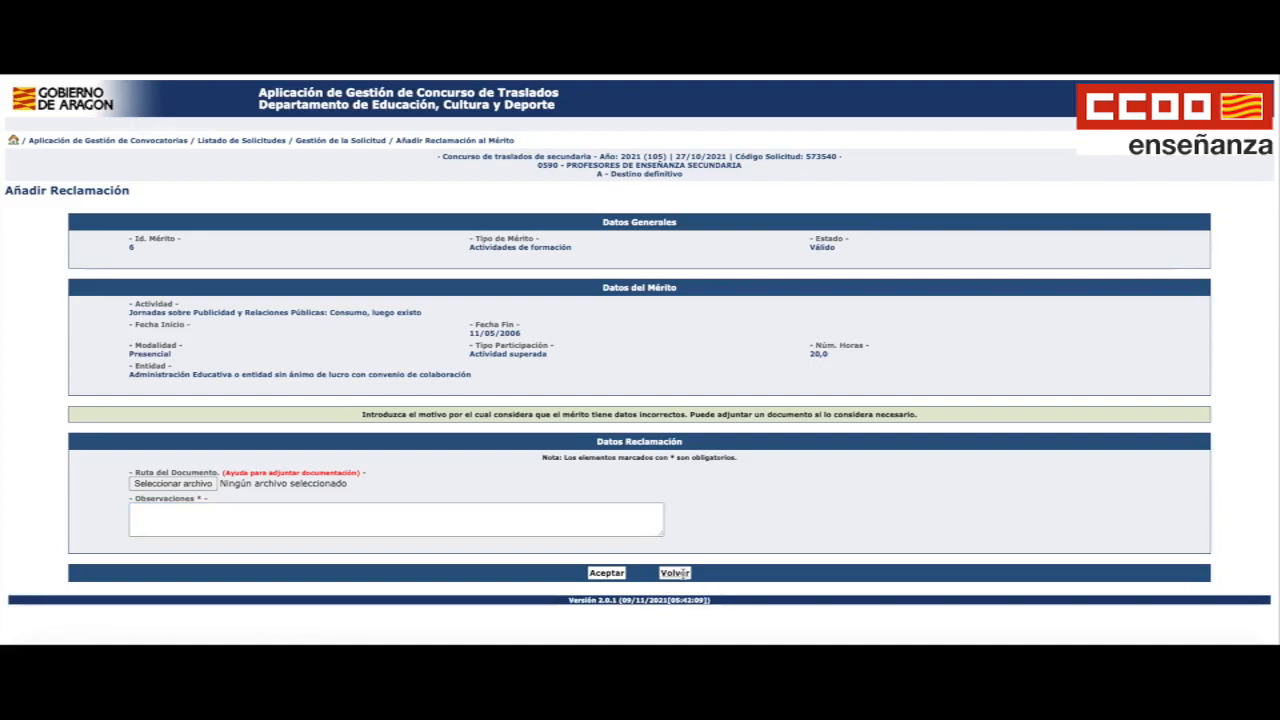
Start a new training activity merit and examine its Actividad, Modalidad and Tipo Participación fields.
scroll(958, 456, "down", 5)
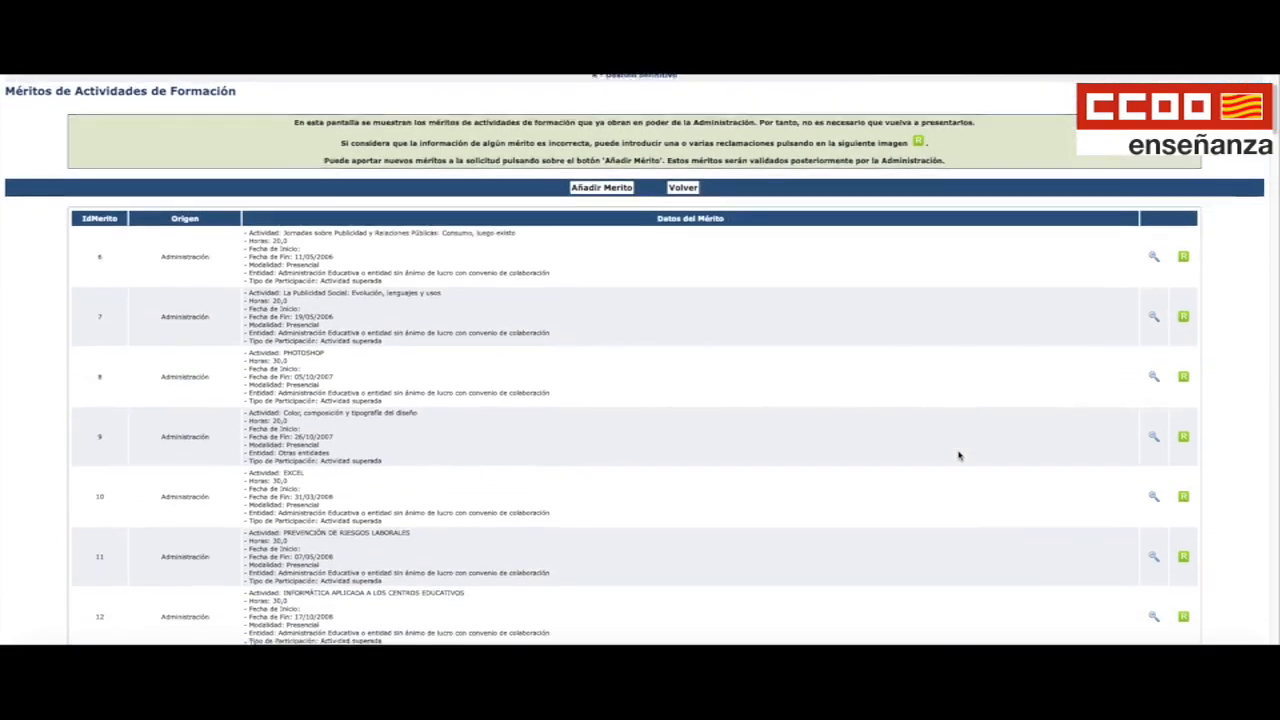
scroll(900, 430, "up", 5)
left_click(600, 220)
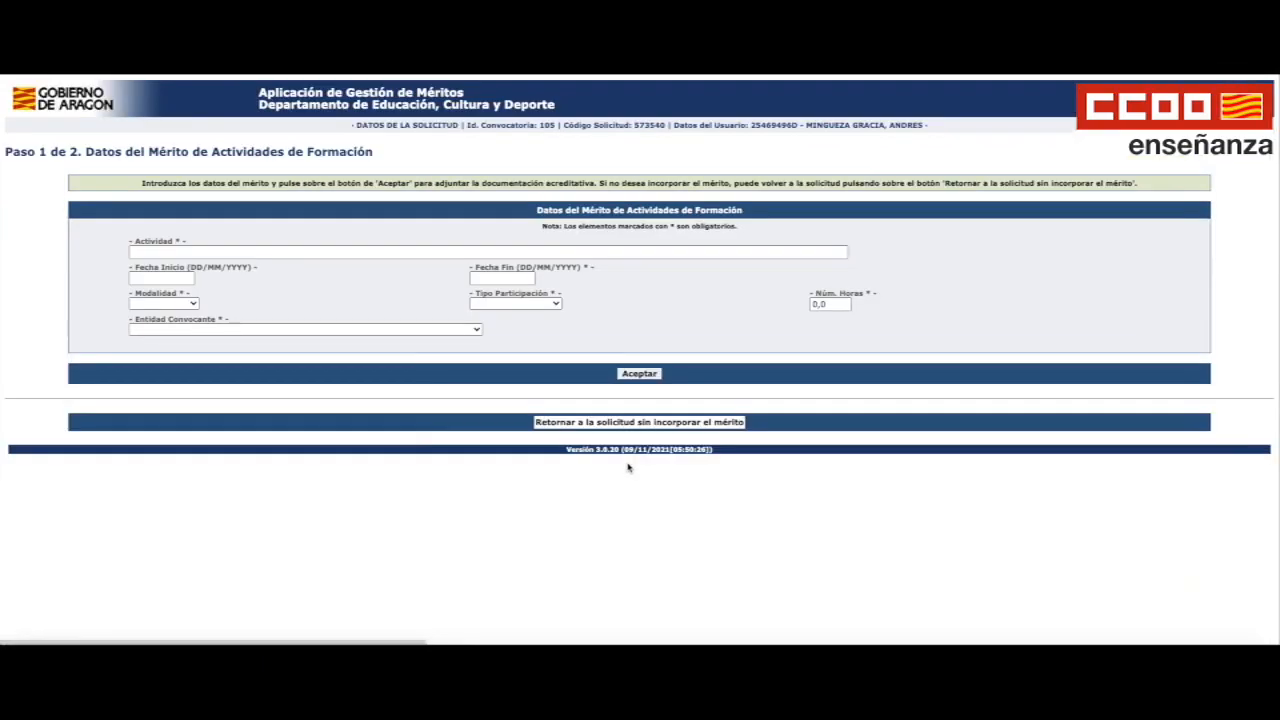
left_click(273, 252)
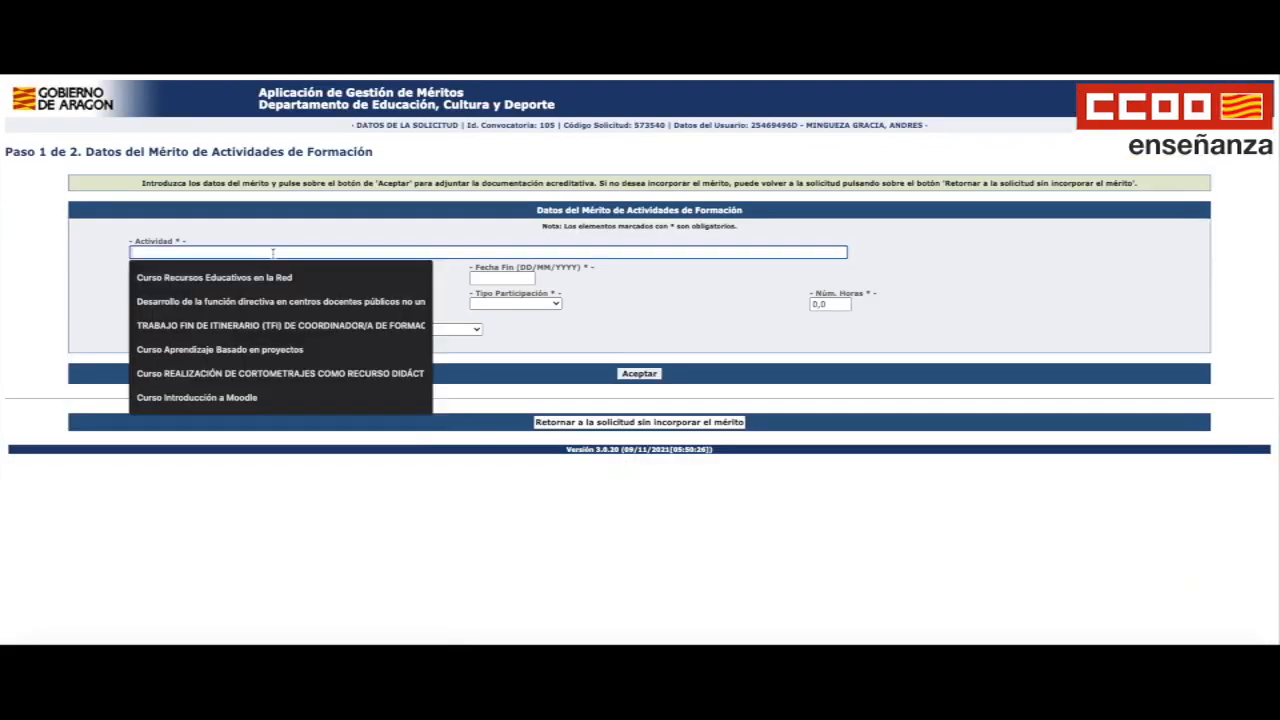
left_click(360, 243)
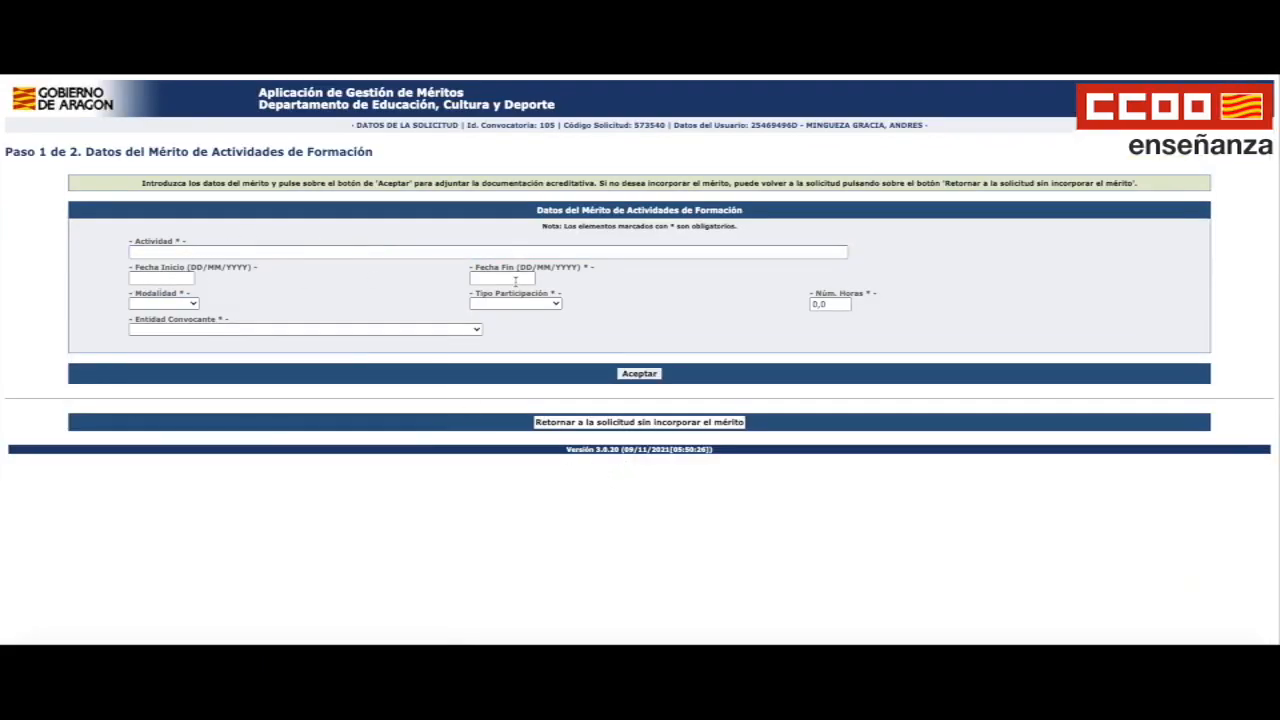
left_click(178, 303)
left_click(519, 307)
left_click(544, 305)
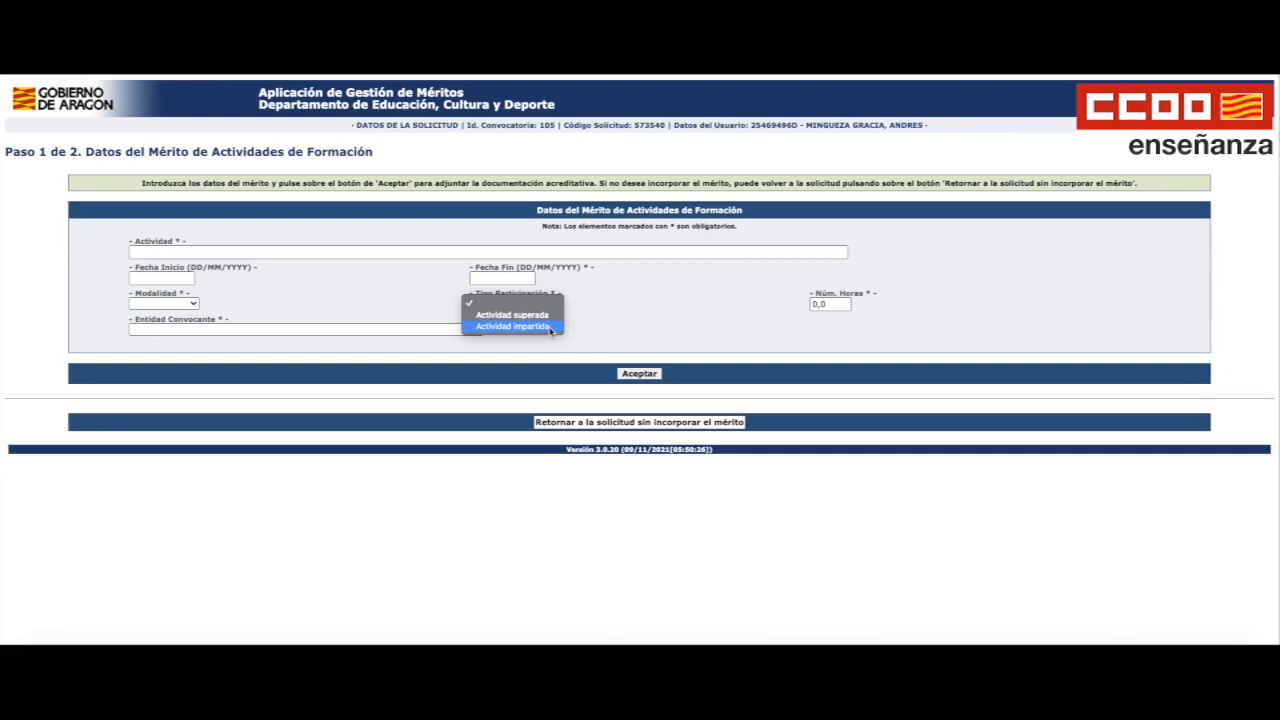
left_click(765, 329)
Examine the Entidad Convocante options and return to the merit sections without adding the training merit.
left_click(297, 327)
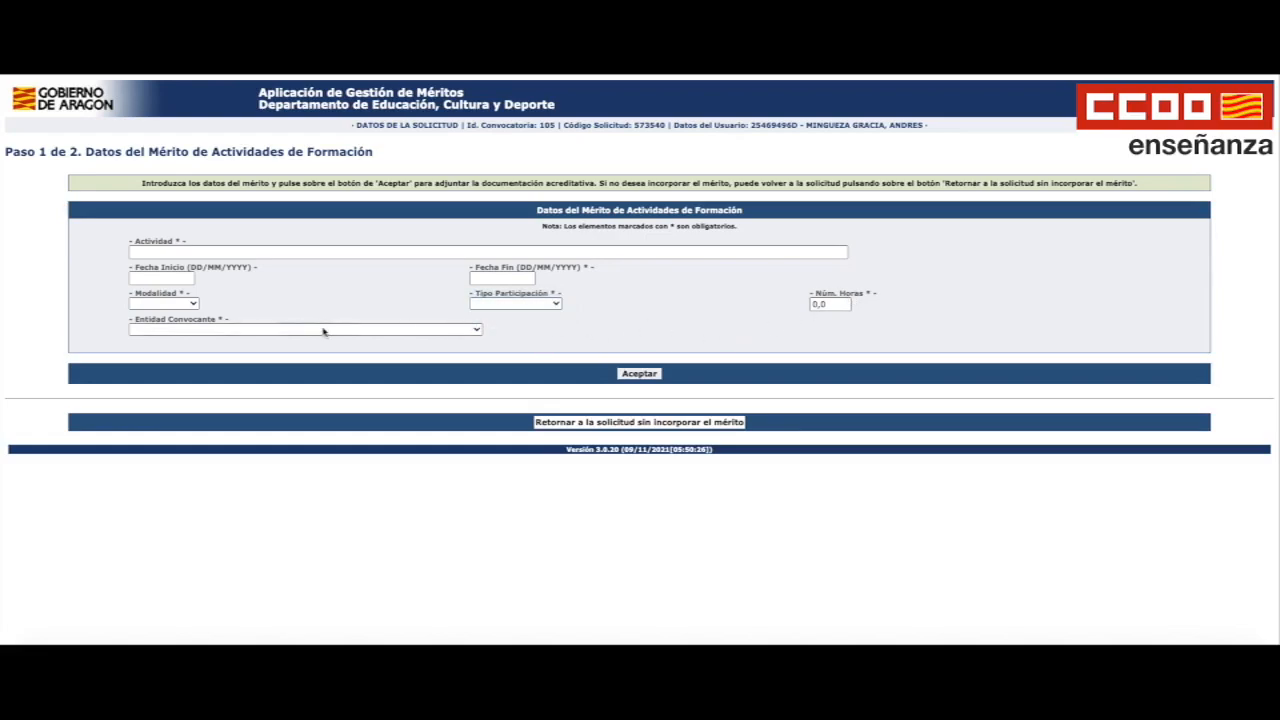
left_click(323, 330)
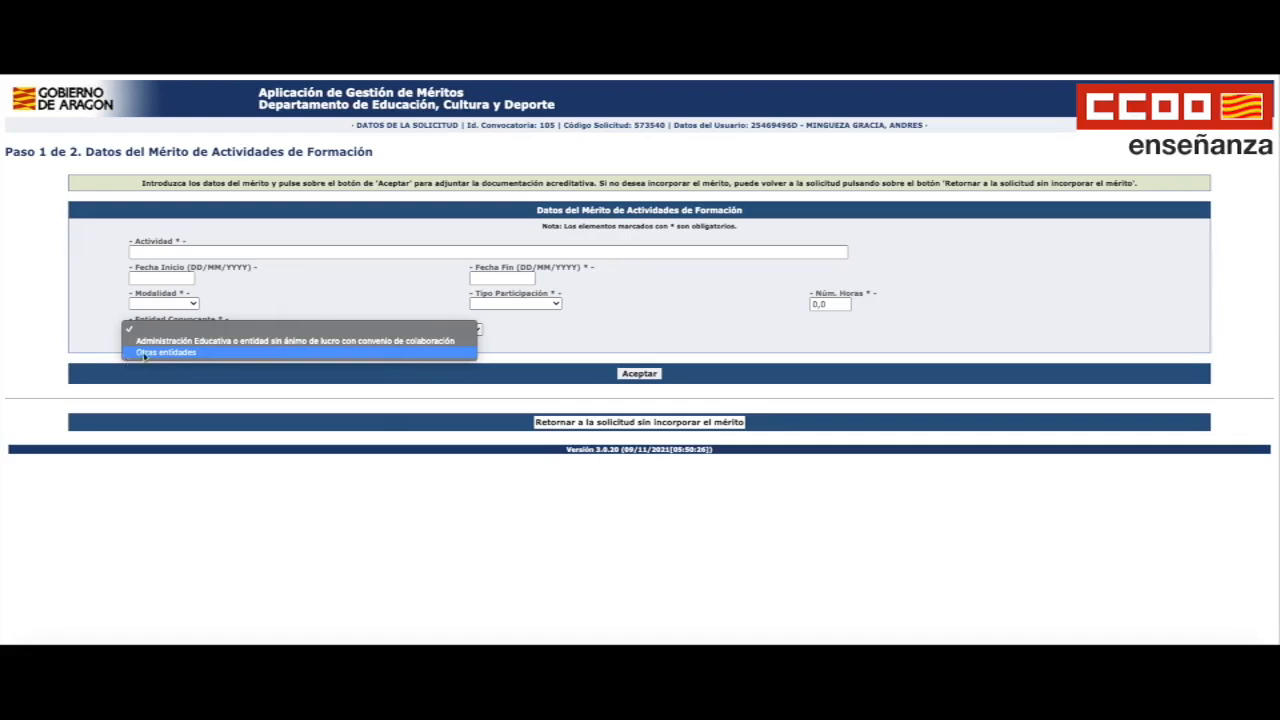
left_click(514, 344)
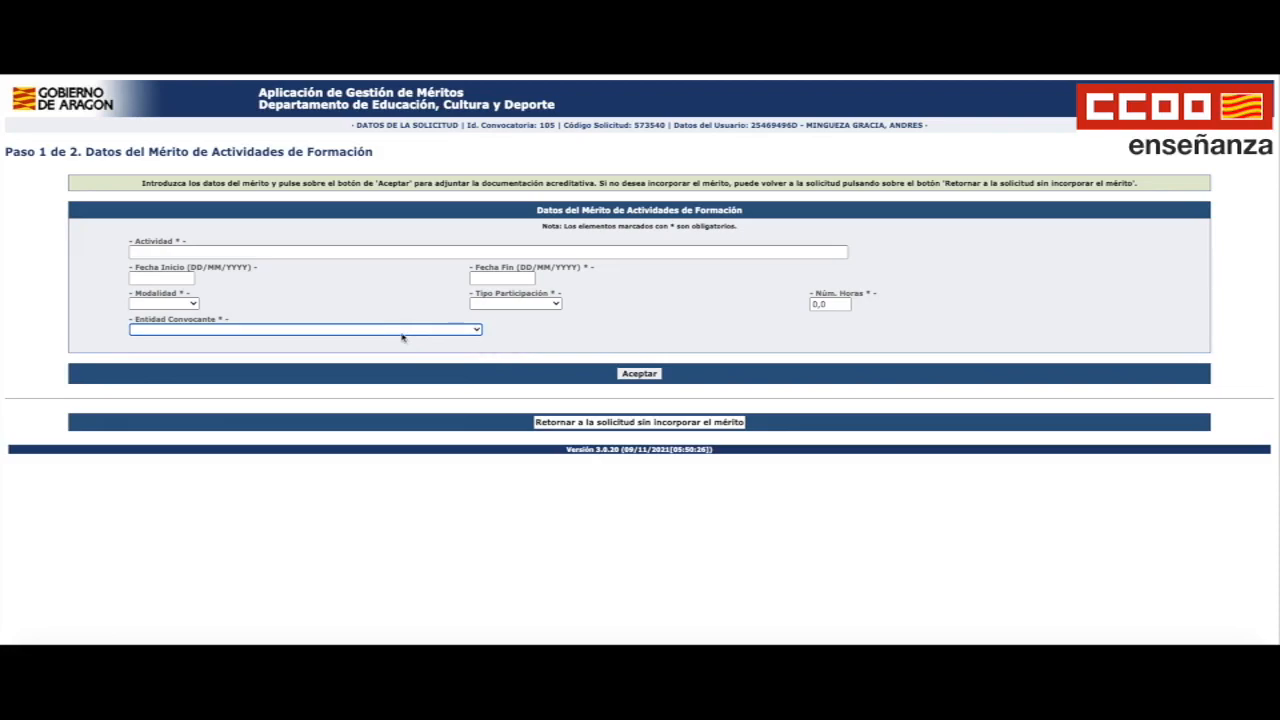
left_click(402, 330)
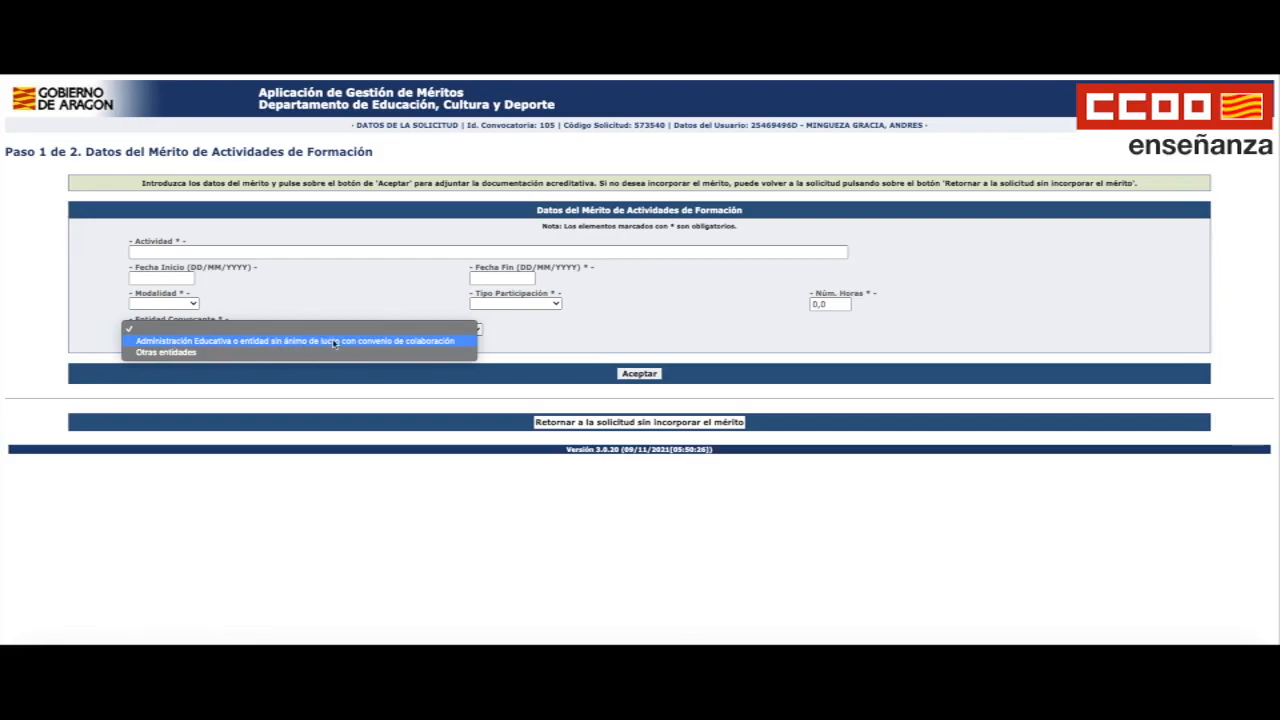
left_click(496, 342)
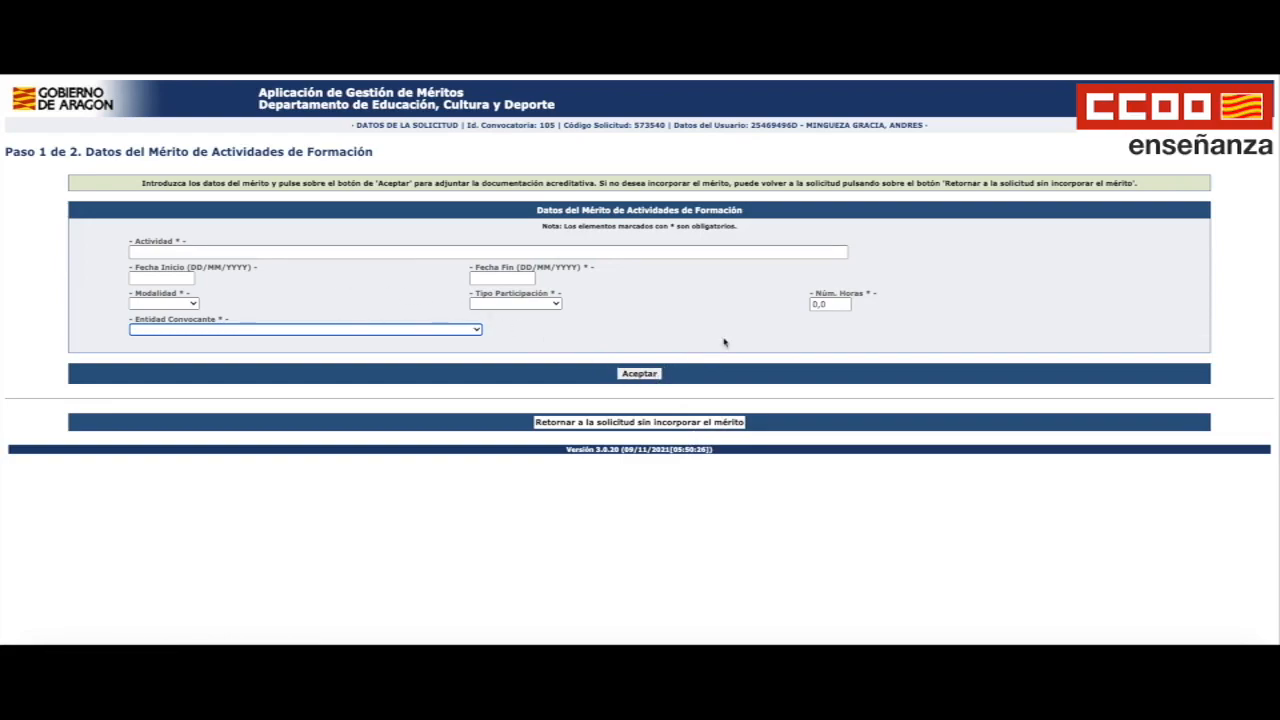
left_click(655, 422)
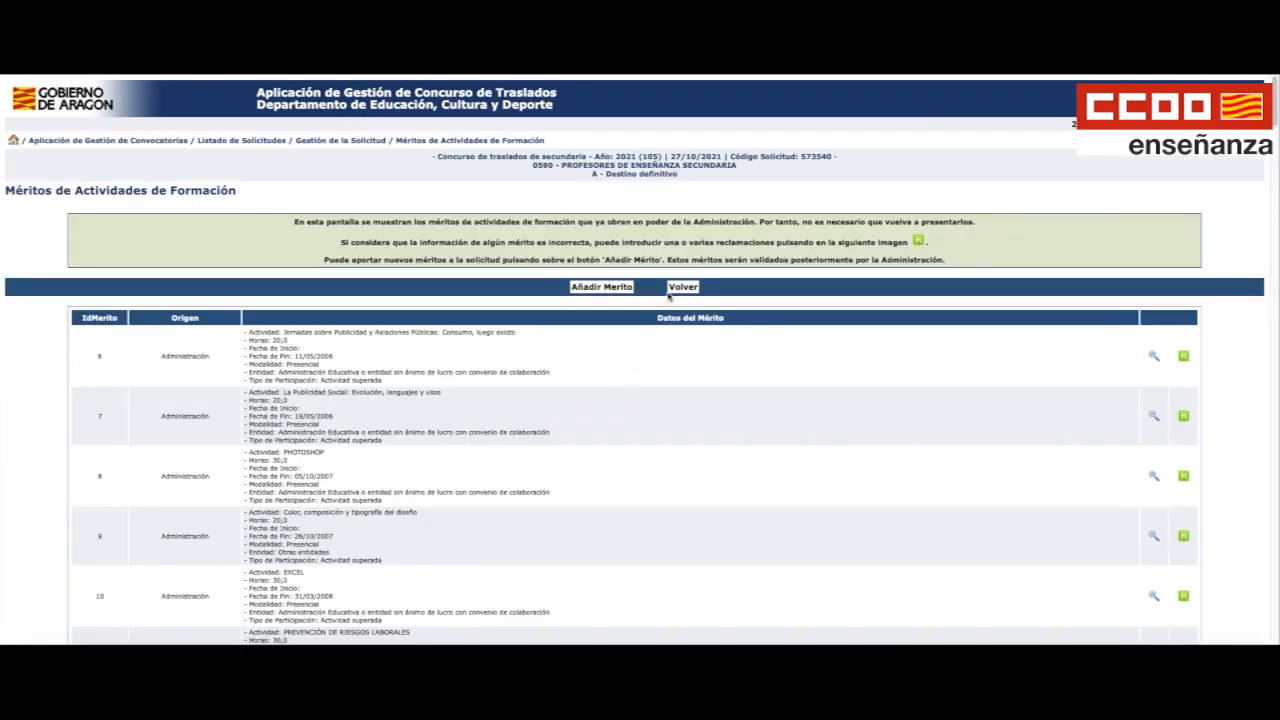
left_click(670, 293)
Start a new merit in Especialidades Adquiridas and set Comunidad Autónoma to 02 - COMUNIDAD AUTÓNOMA DE ARAGÓN.
scroll(694, 329, "down", 2)
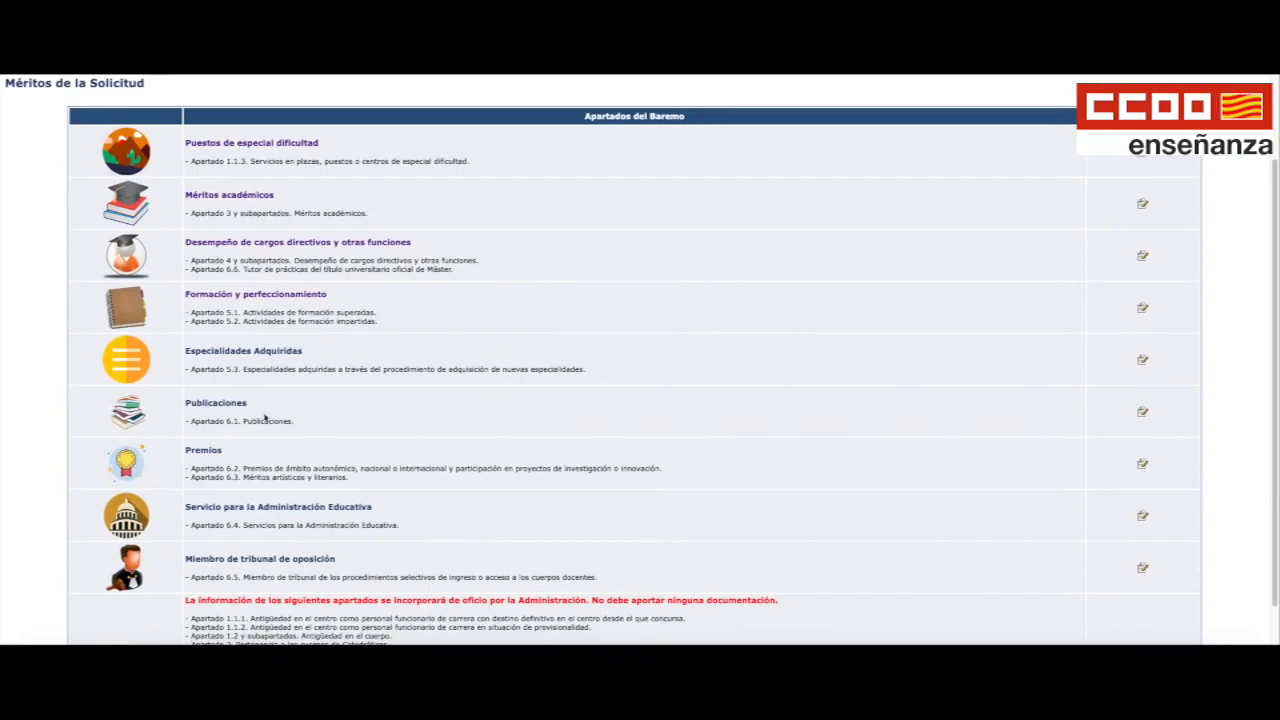
left_click(262, 351)
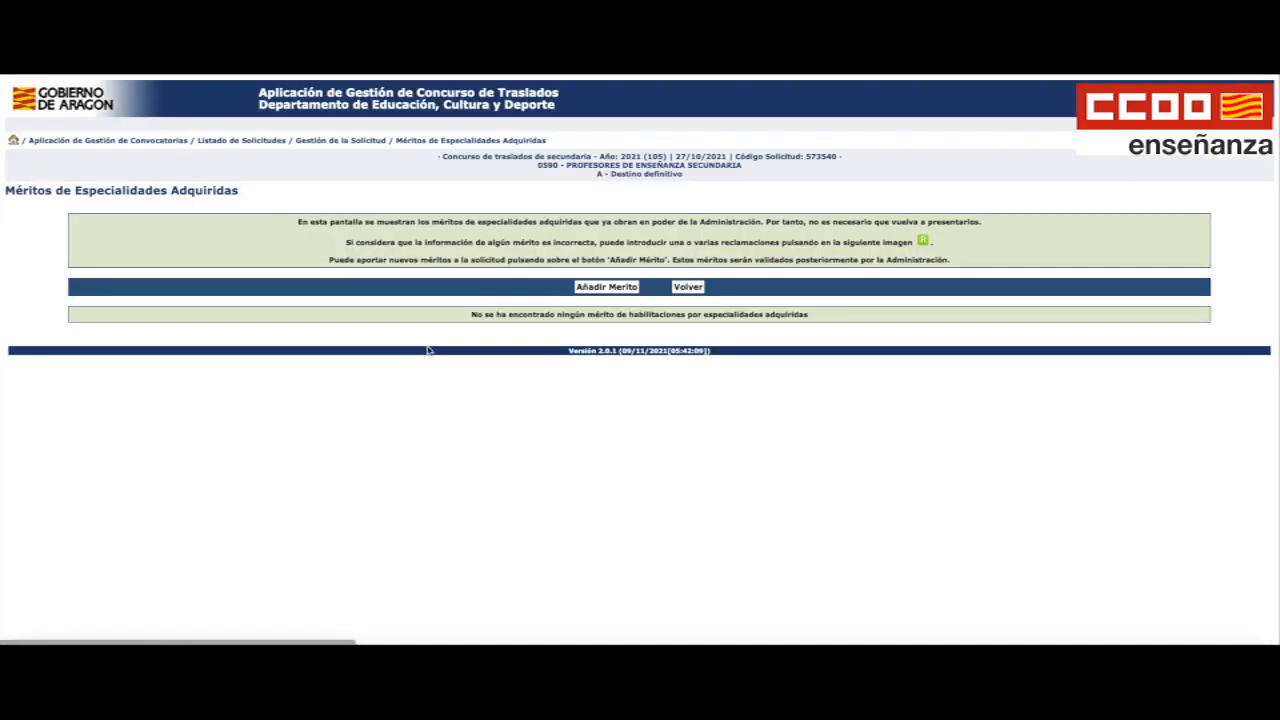
left_click(606, 287)
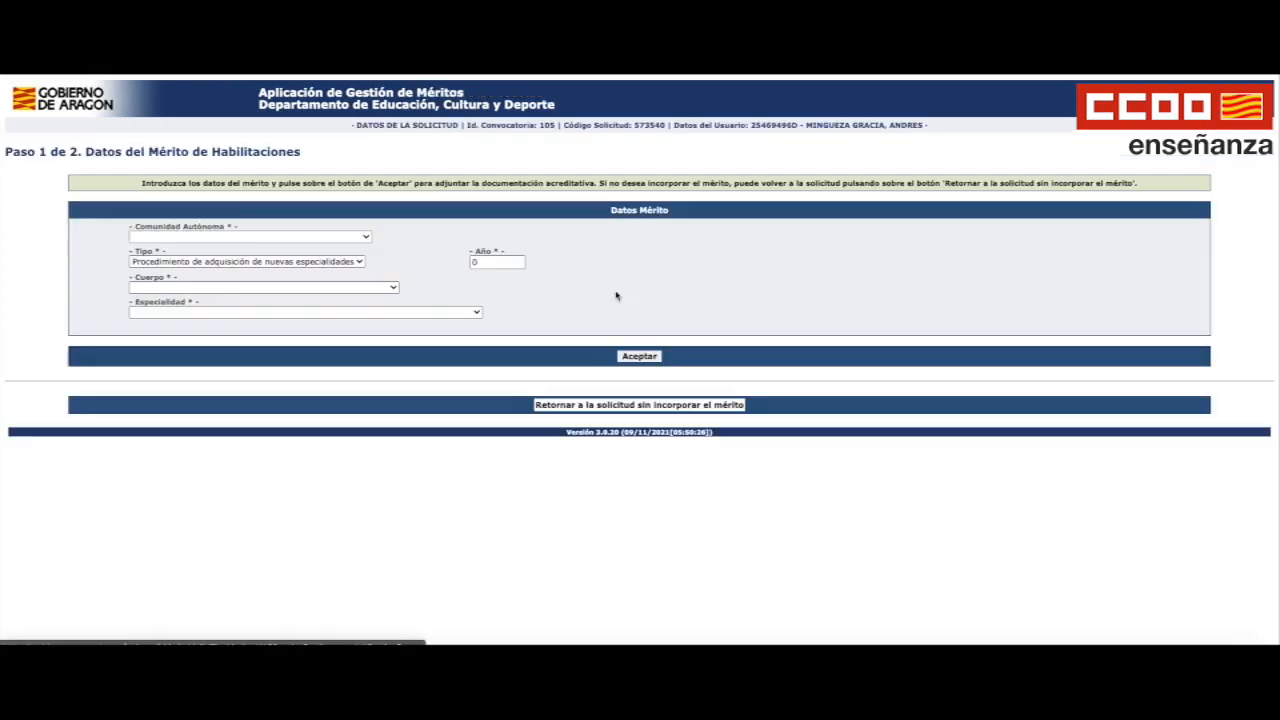
left_click(263, 237)
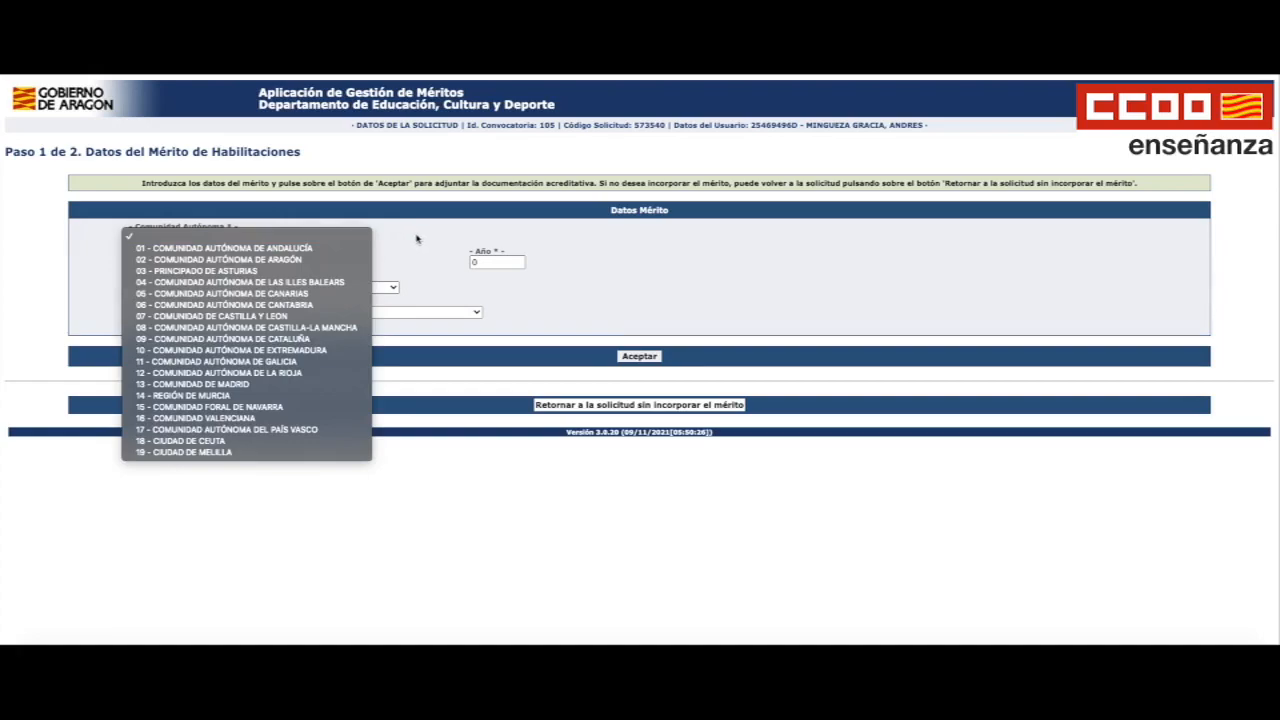
left_click(290, 259)
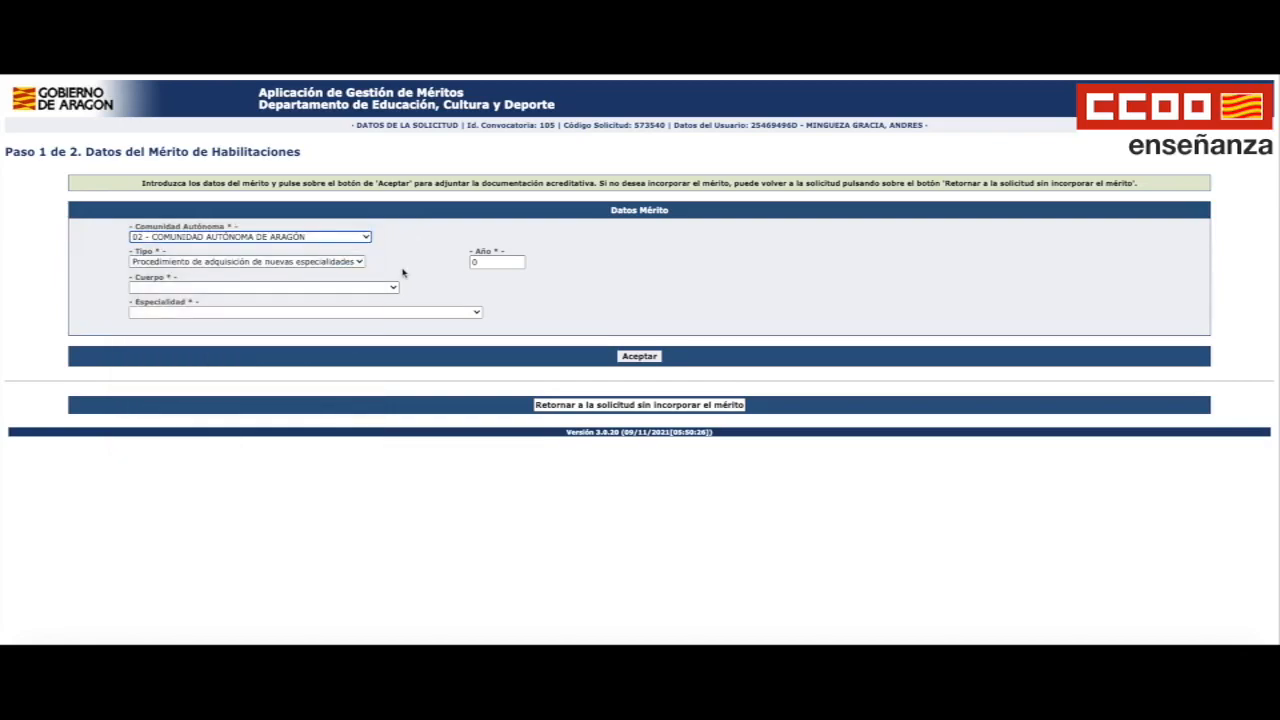
Examine the Tipo, Cuerpo and Especialidad options and return to the merit sections without adding the acquired specialty merit.
left_click(272, 263)
left_click(274, 262)
left_click(316, 290)
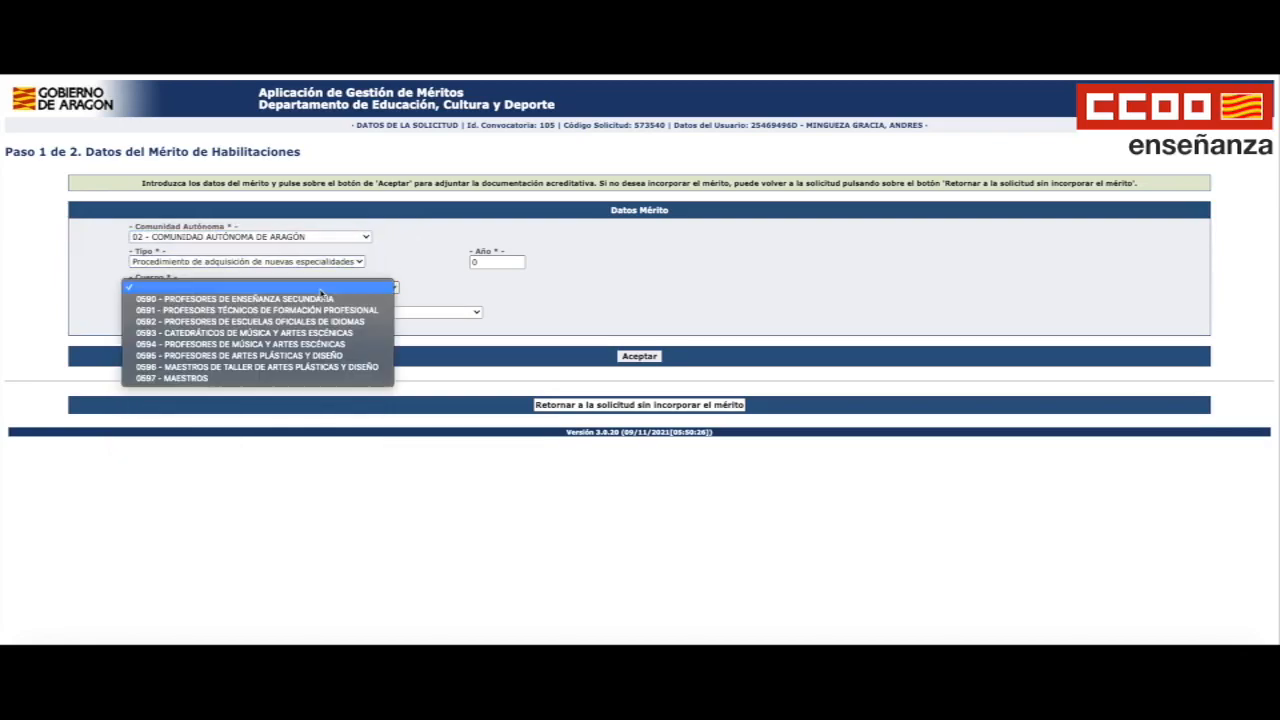
left_click(489, 301)
left_click(404, 314)
left_click(530, 288)
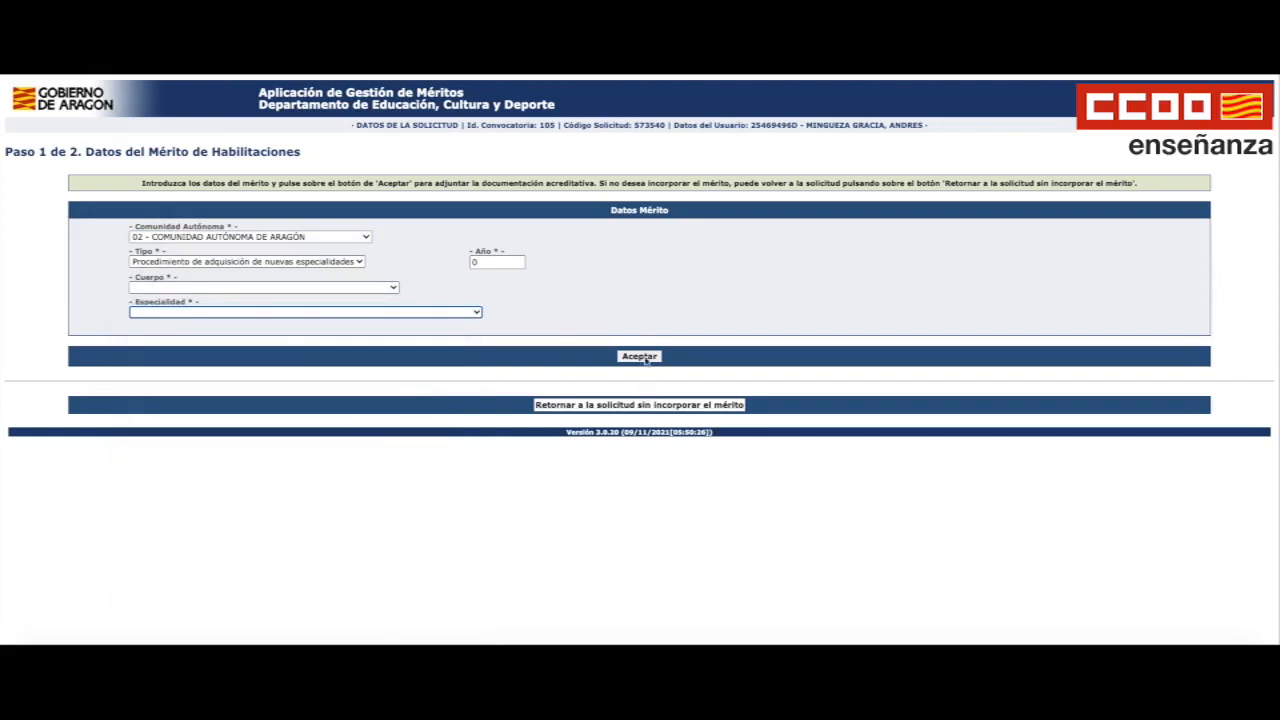
left_click(641, 406)
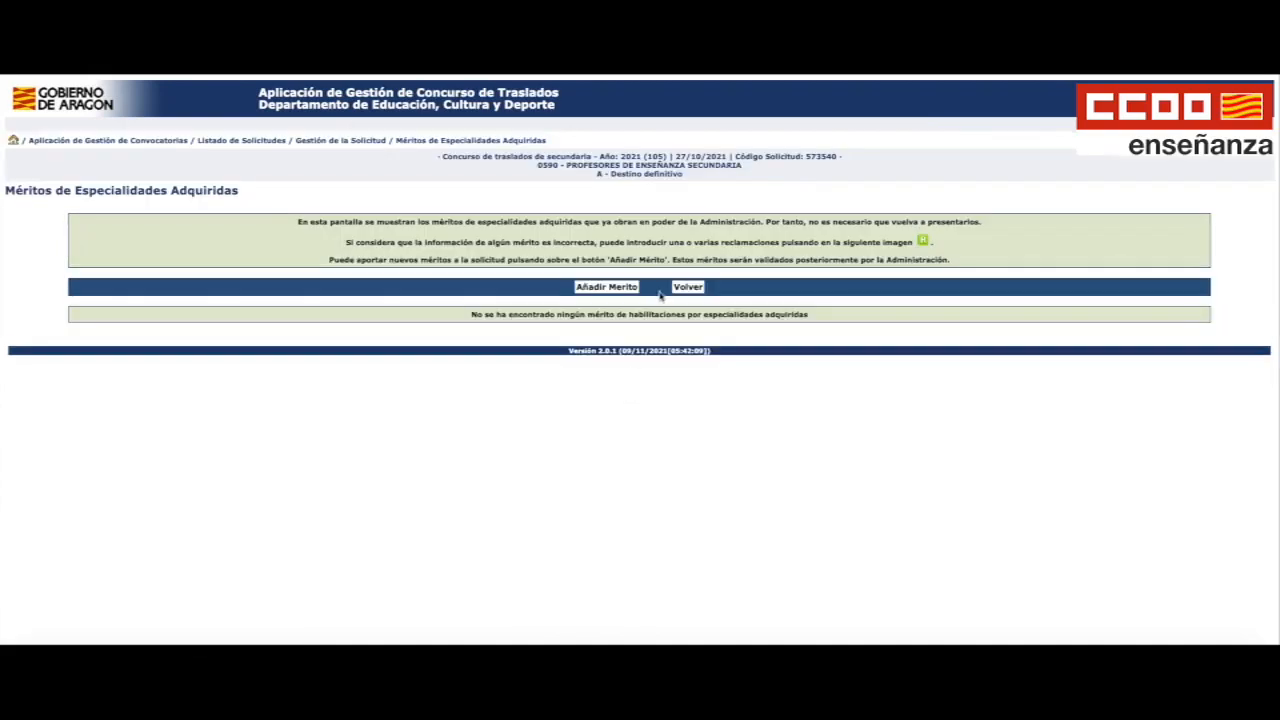
left_click(687, 288)
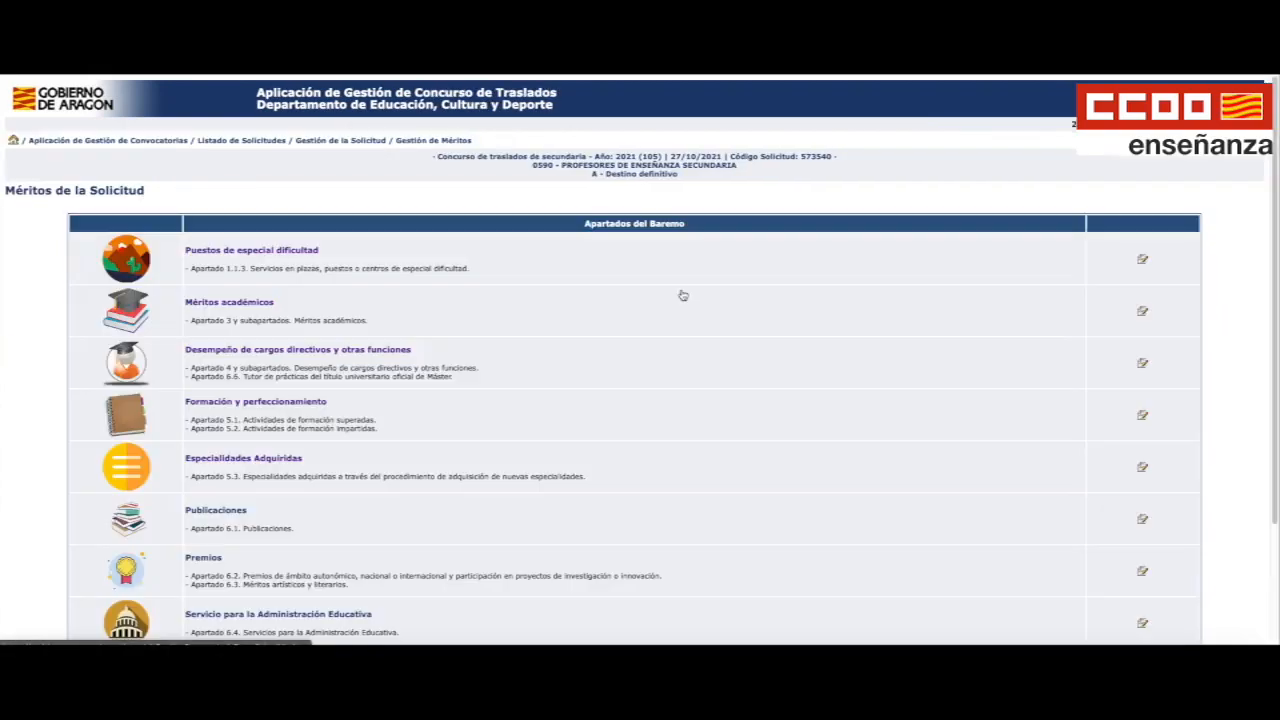
Start a new merit in Publicaciones and examine the Tipo de Publicación options.
scroll(733, 355, "down", 3)
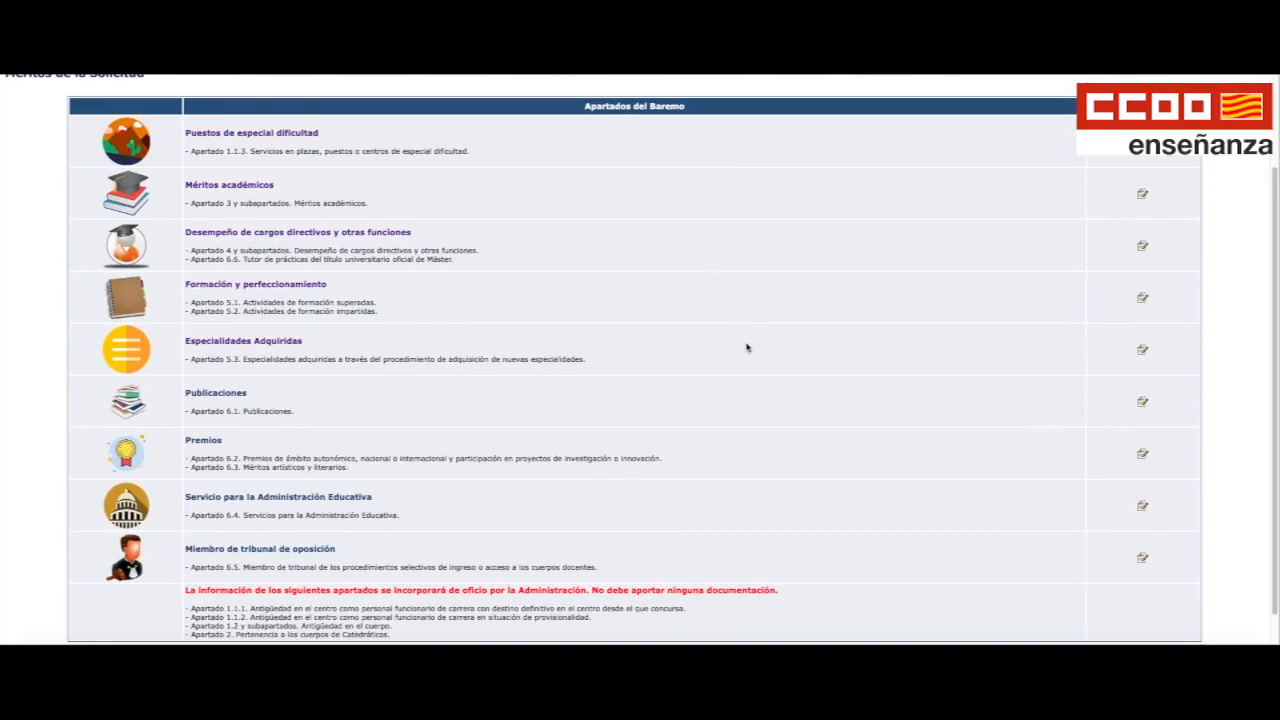
scroll(744, 348, "down", 1)
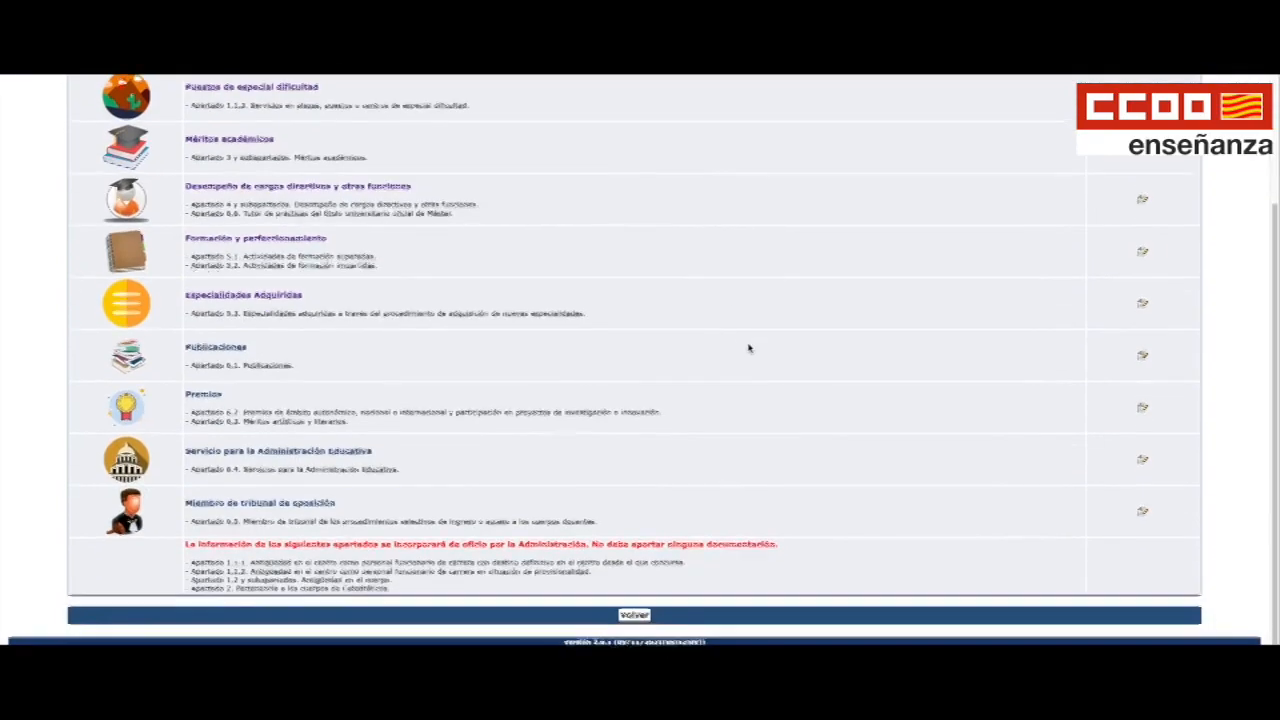
left_click(227, 349)
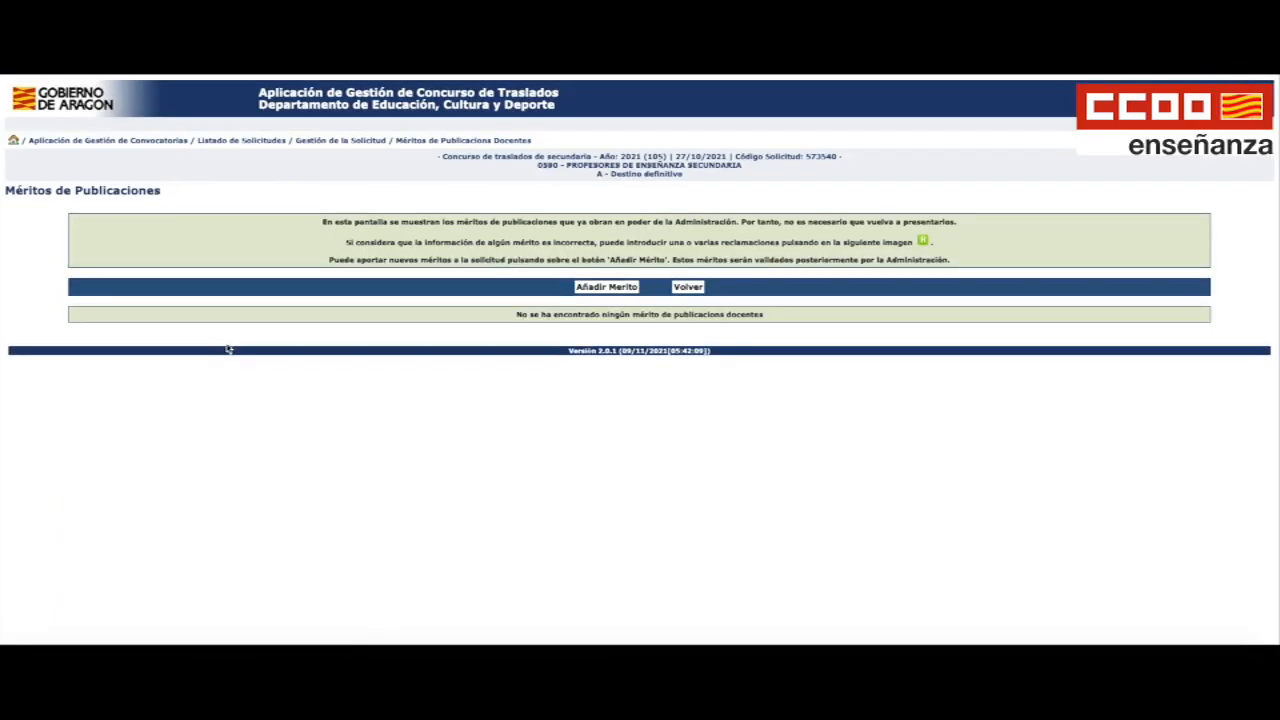
left_click(590, 291)
left_click(199, 238)
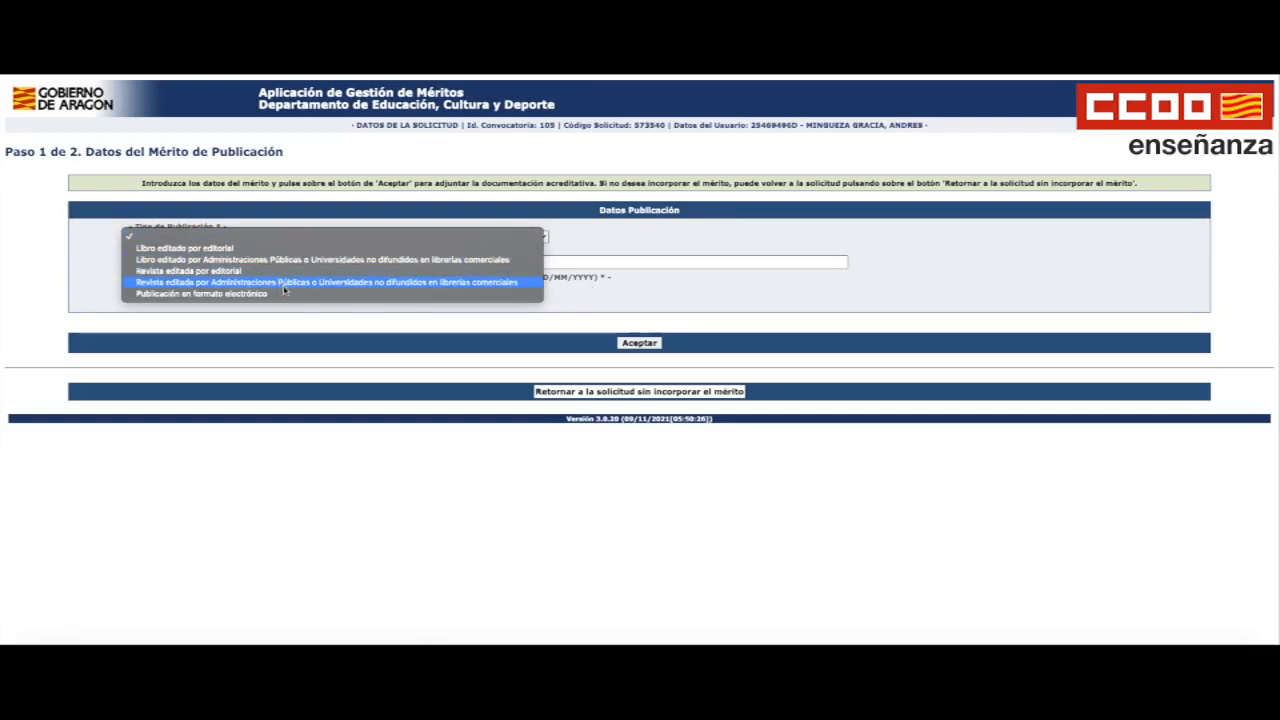
left_click(562, 274)
Examine the Título, Tipo de Autor and Fecha Edición fields and return to the merit sections without adding the publication merit.
left_click(217, 266)
left_click(180, 293)
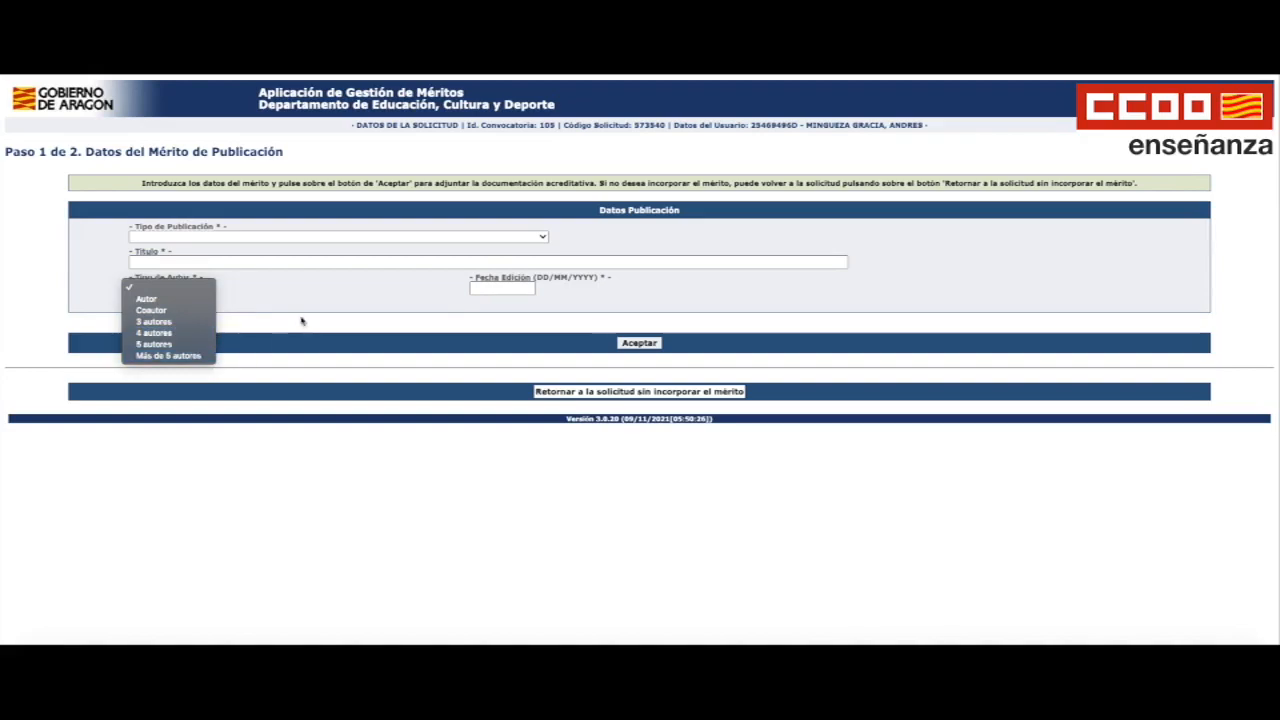
left_click(391, 299)
left_click(502, 287)
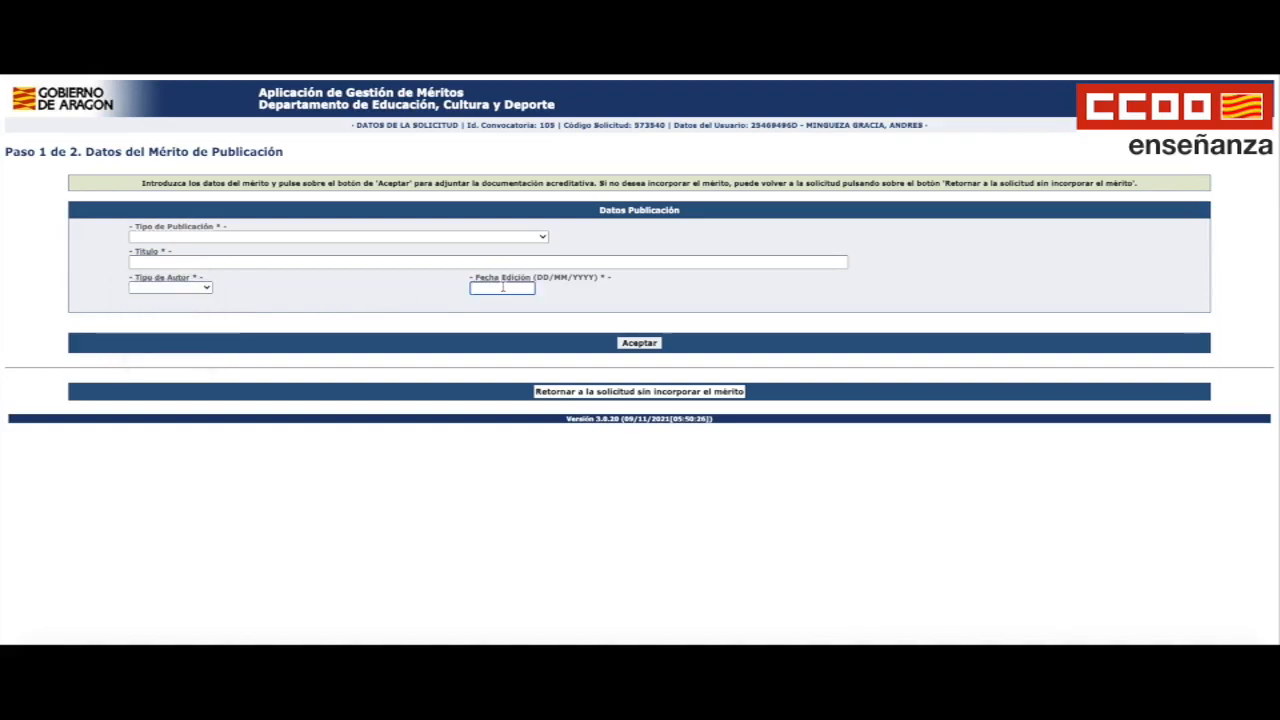
left_click(695, 261)
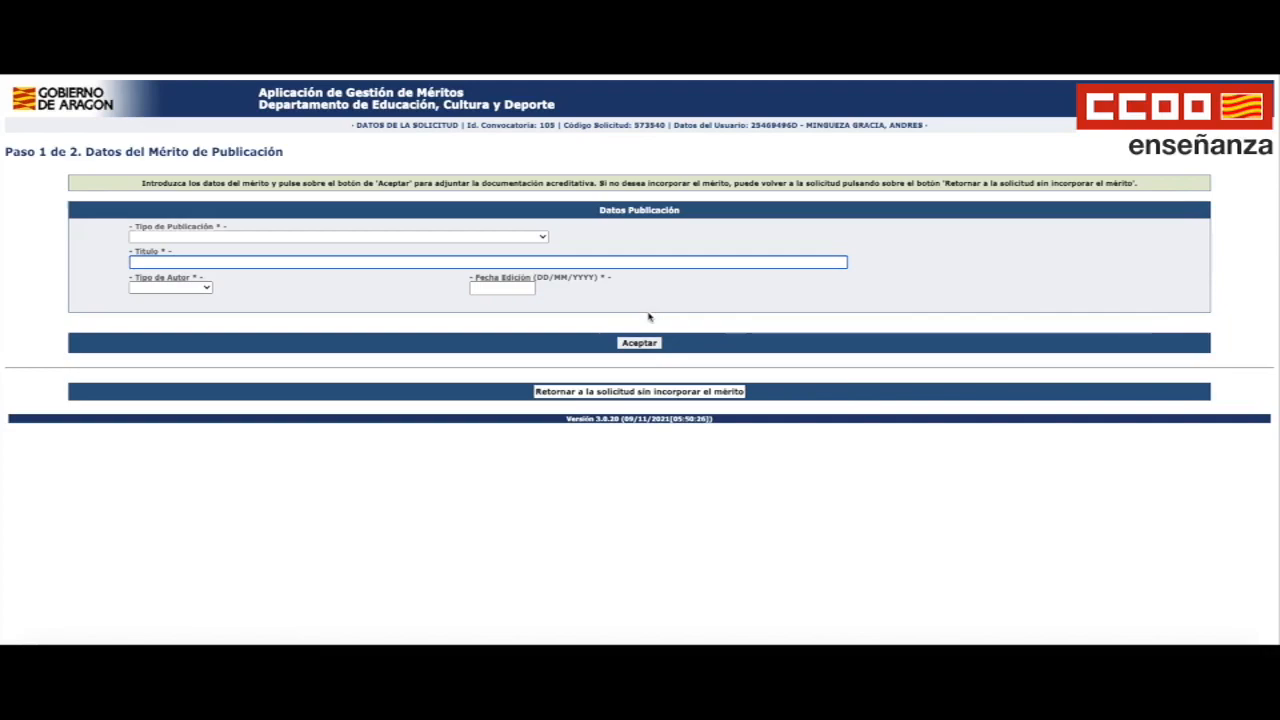
left_click(680, 392)
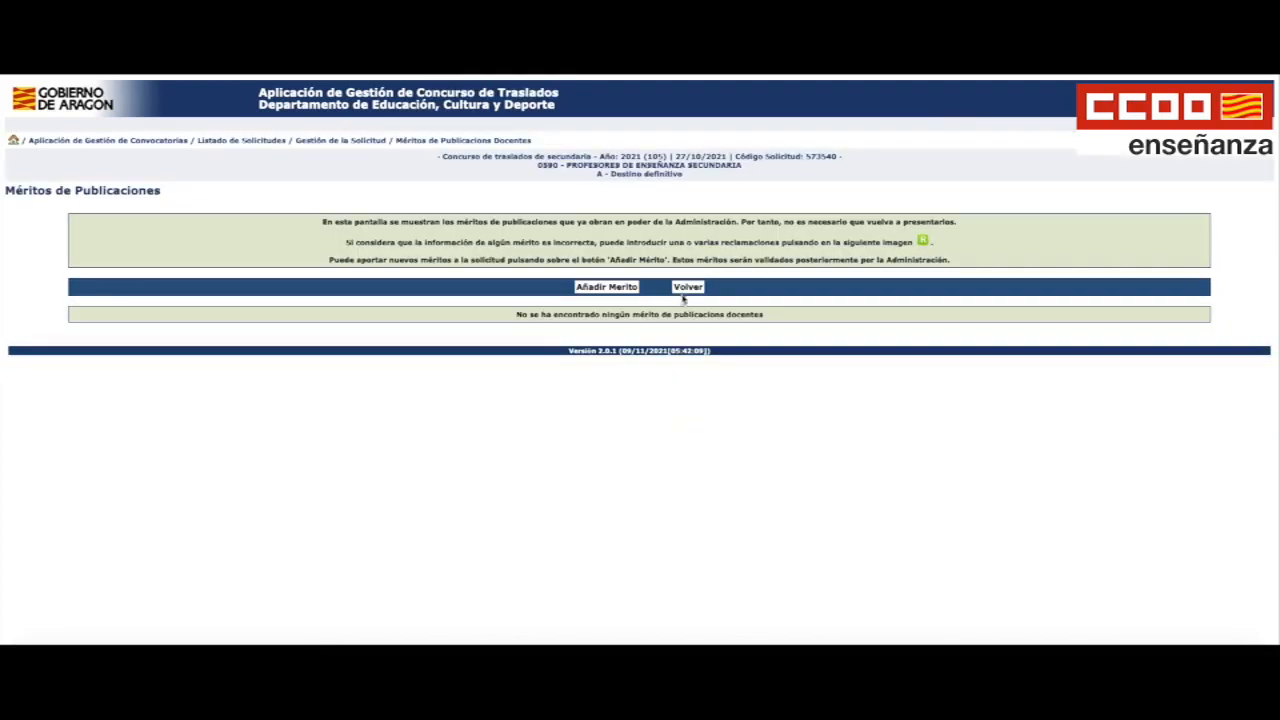
left_click(687, 287)
Start a new merit in Premios and examine its Tipo de Premio and Título fields.
scroll(651, 366, "down", 3)
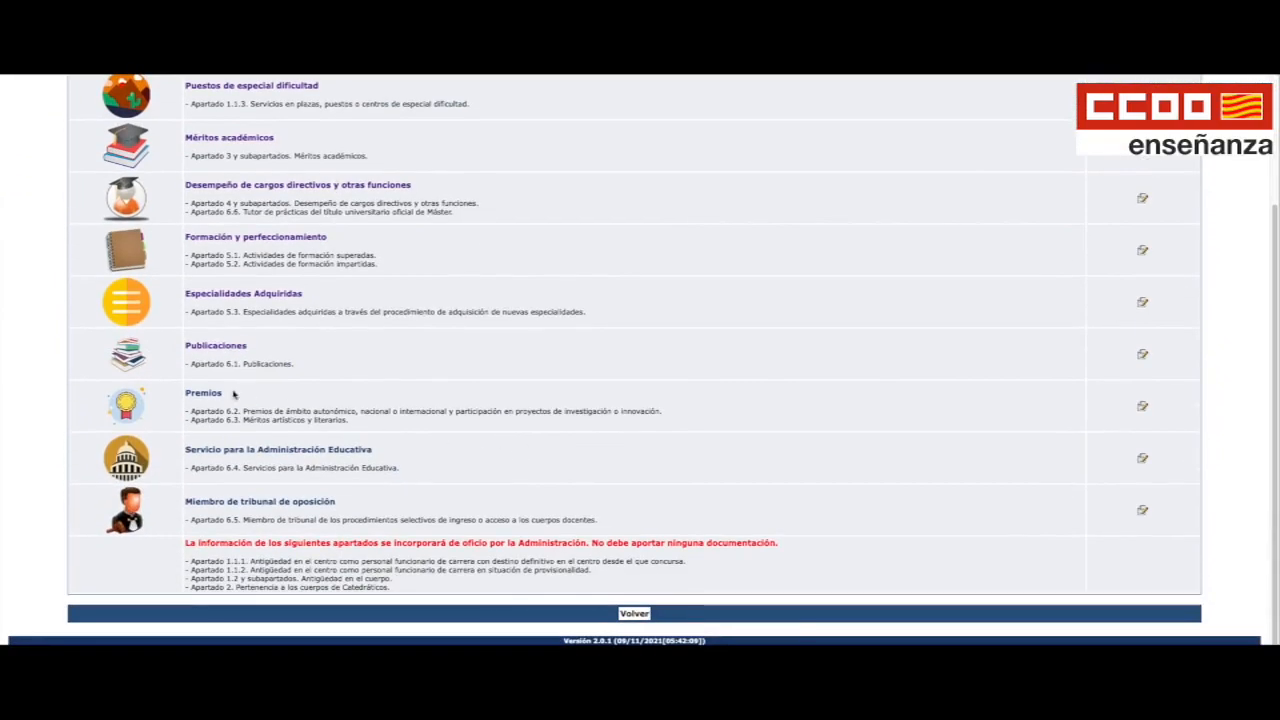
left_click(214, 394)
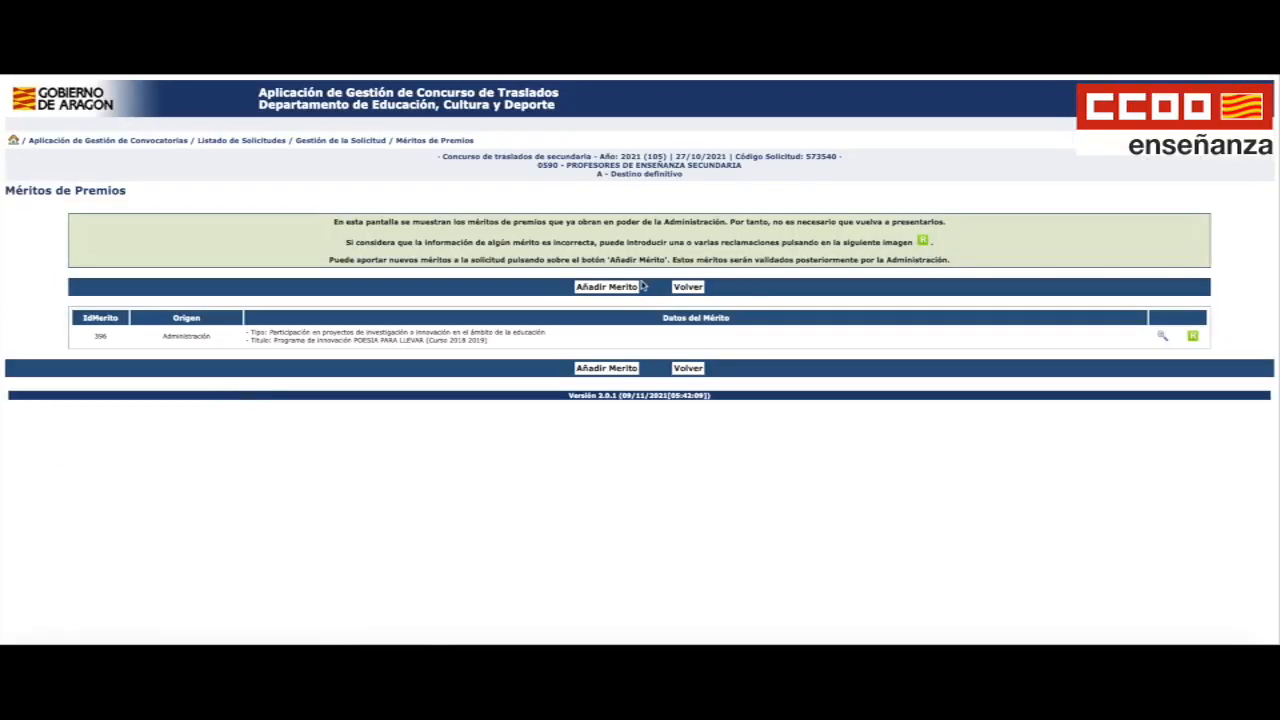
left_click(607, 287)
left_click(311, 236)
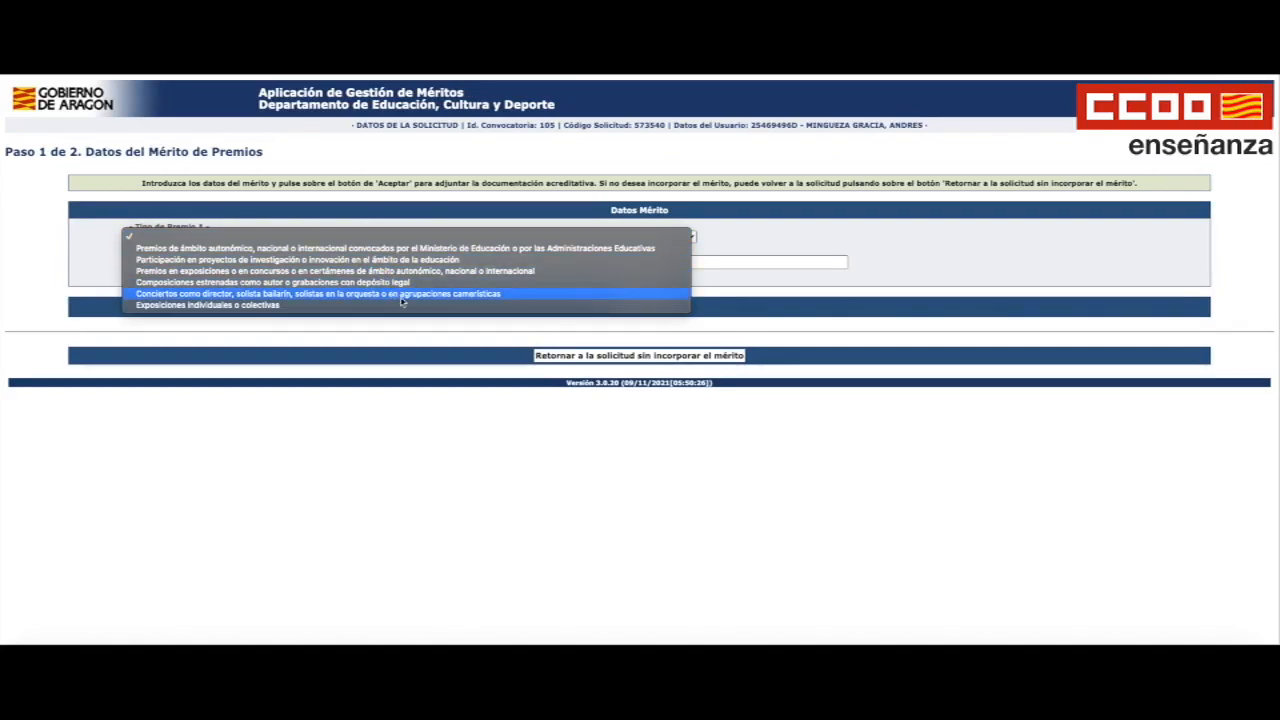
left_click(614, 263)
left_click(463, 260)
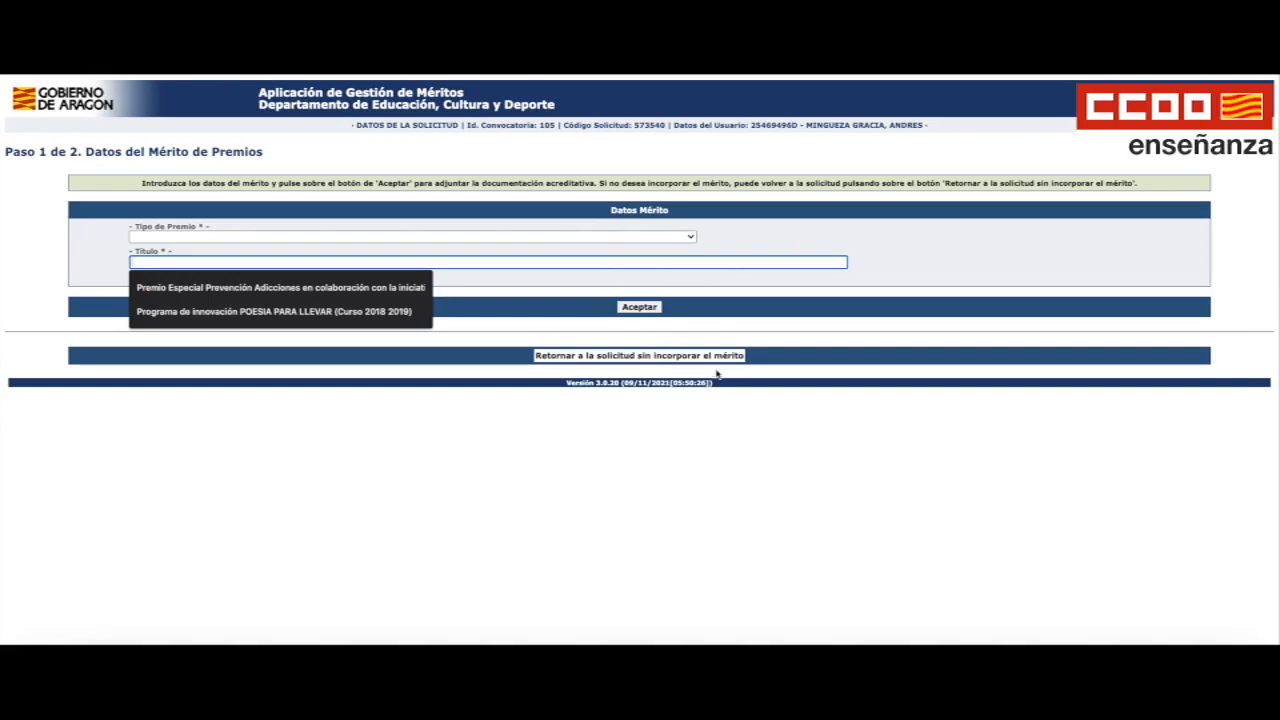
Review the Tipo de Premio options again and return to the merit sections without adding the award merit.
left_click(543, 238)
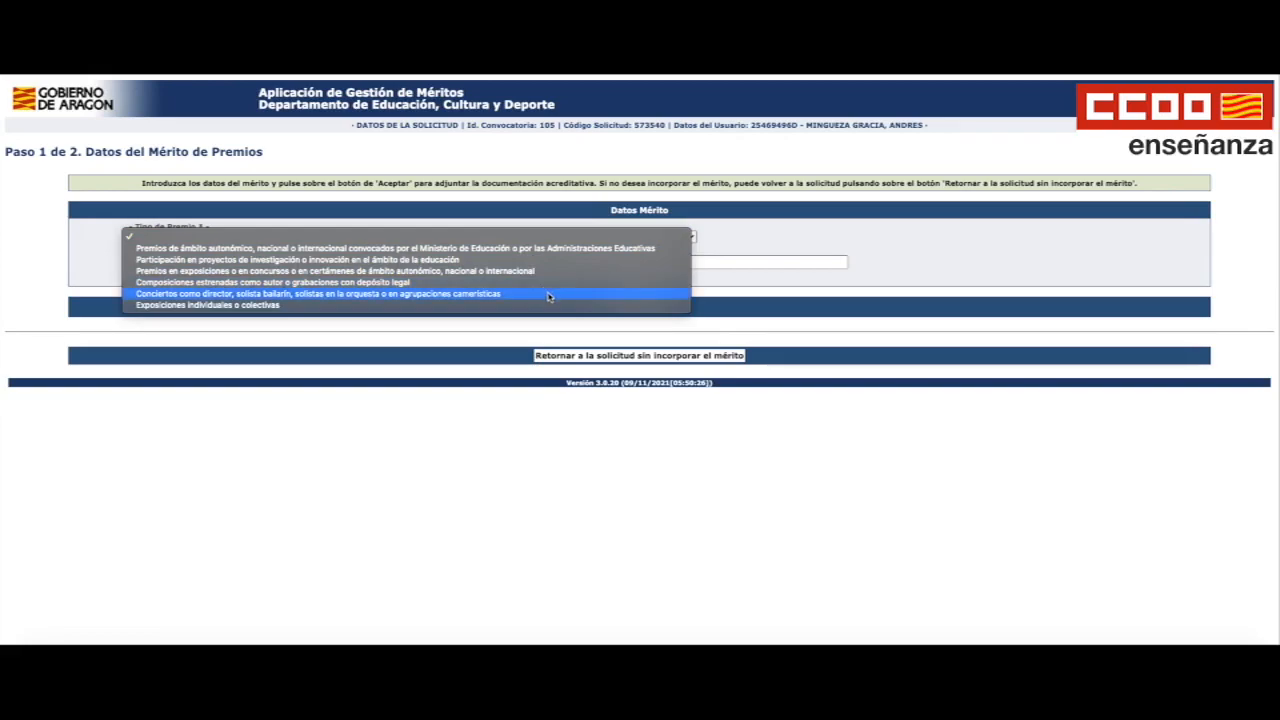
left_click(803, 281)
left_click(657, 356)
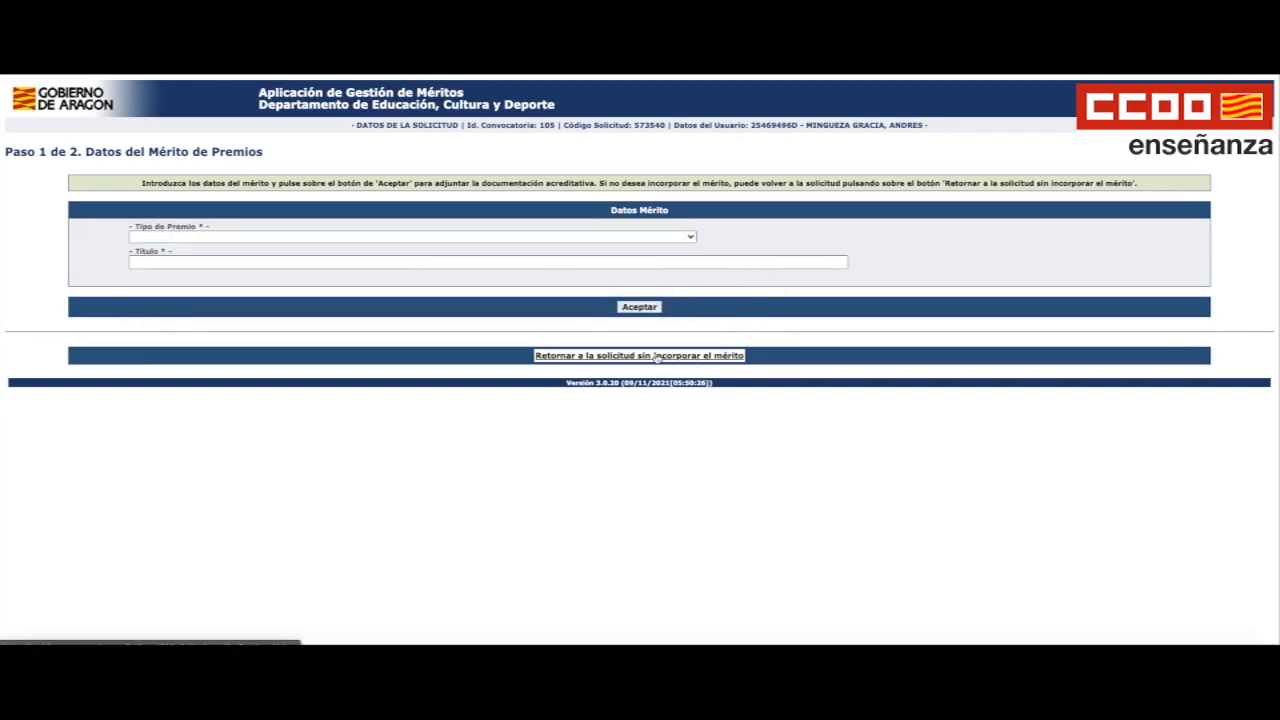
left_click(682, 370)
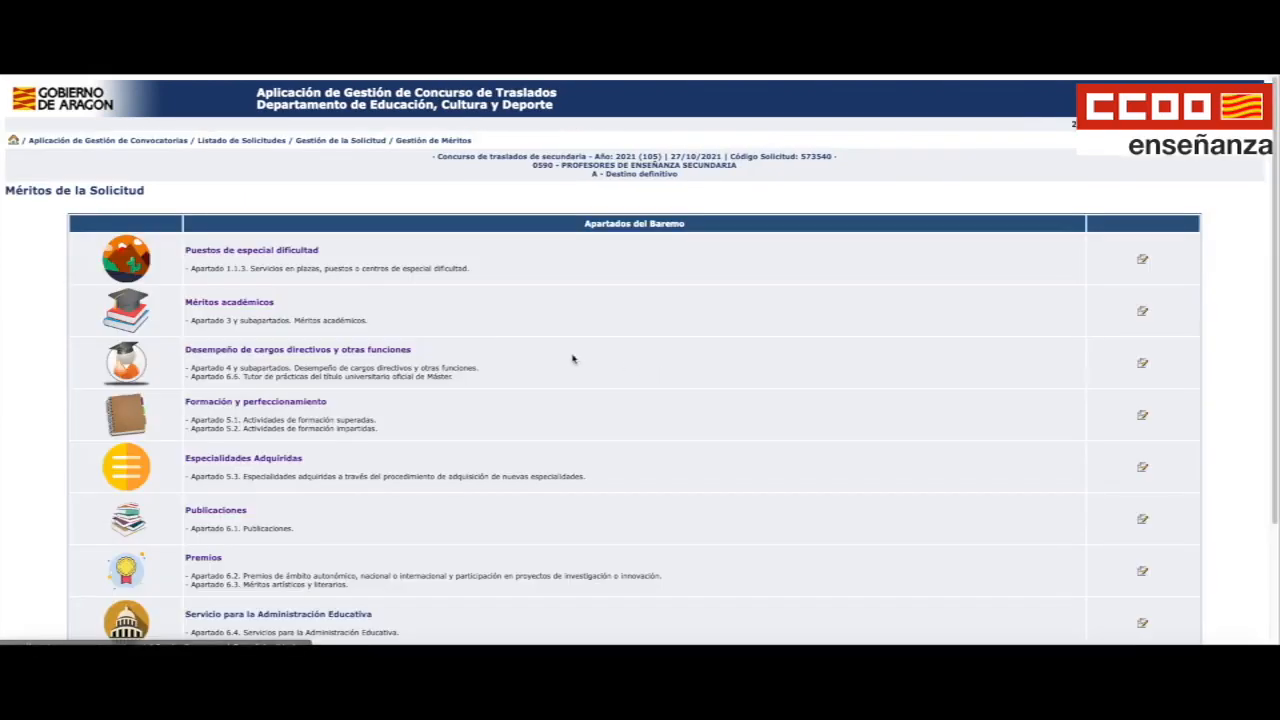
Start a new merit in Servicio para la Administración Educativa and set Tipo de Administración to Puesto no desempeñado en la Administración Educativa.
scroll(571, 344, "down", 3)
left_click(350, 452)
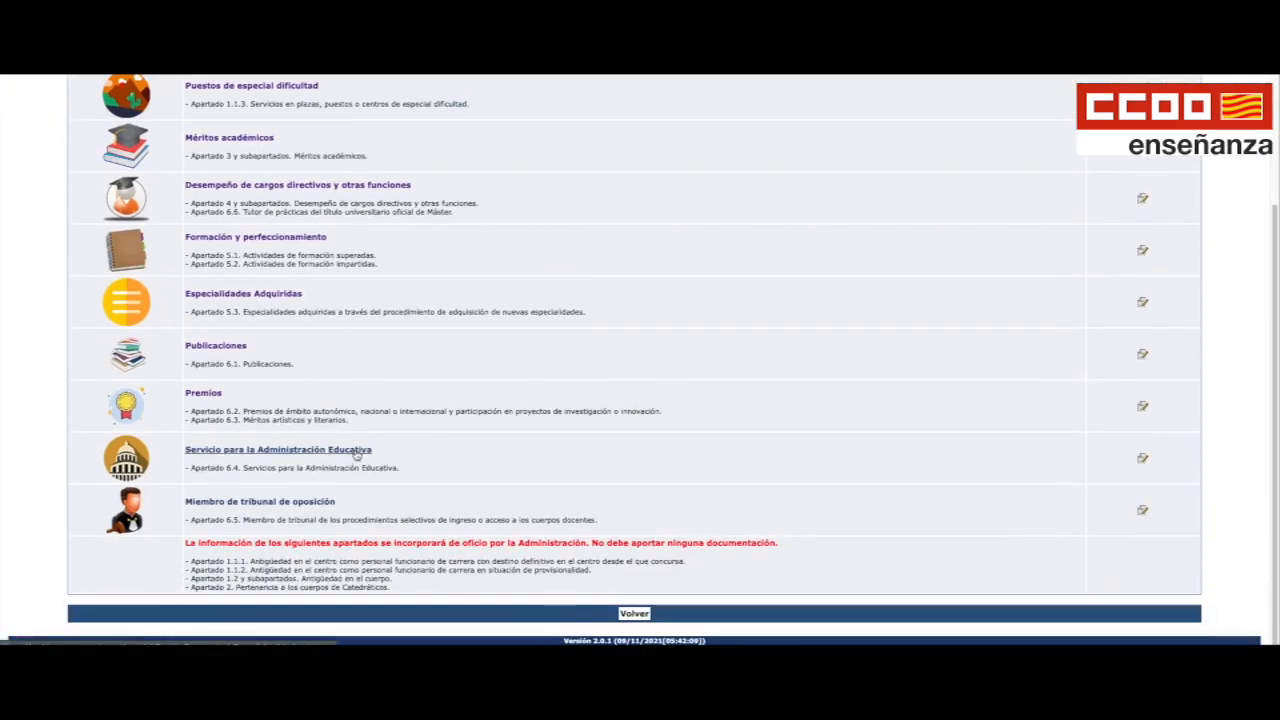
left_click(602, 292)
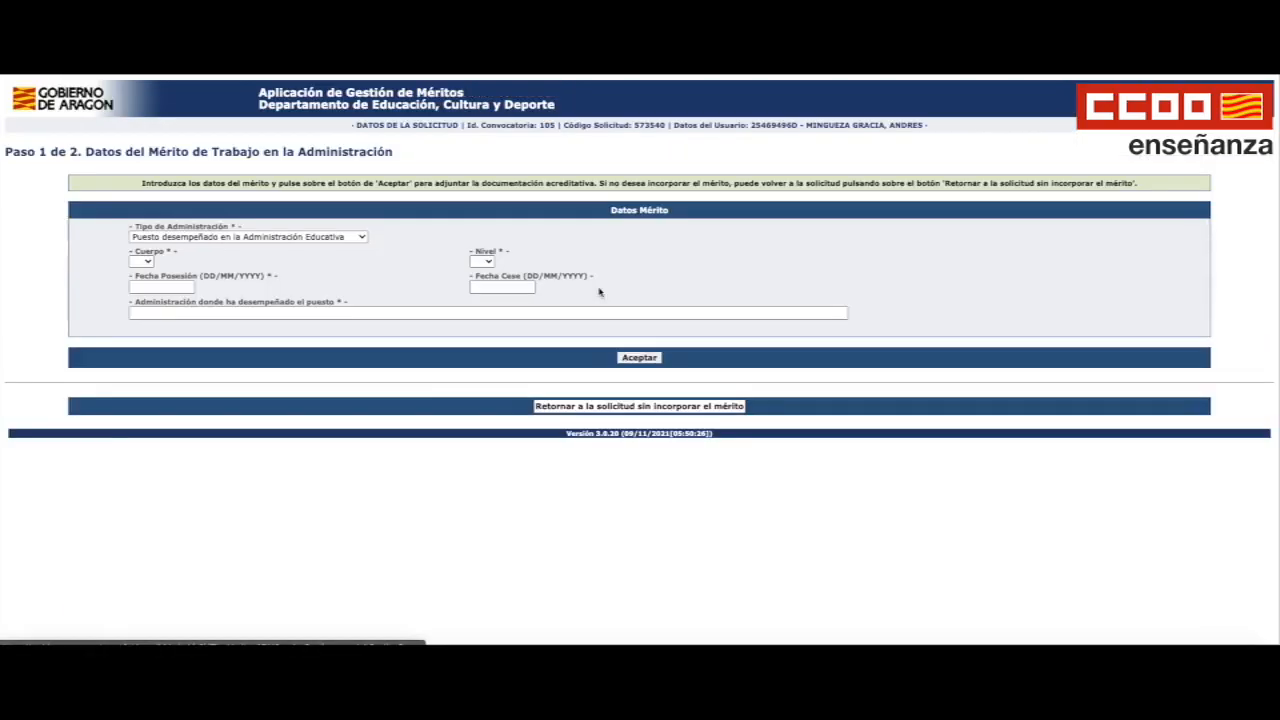
left_click(214, 238)
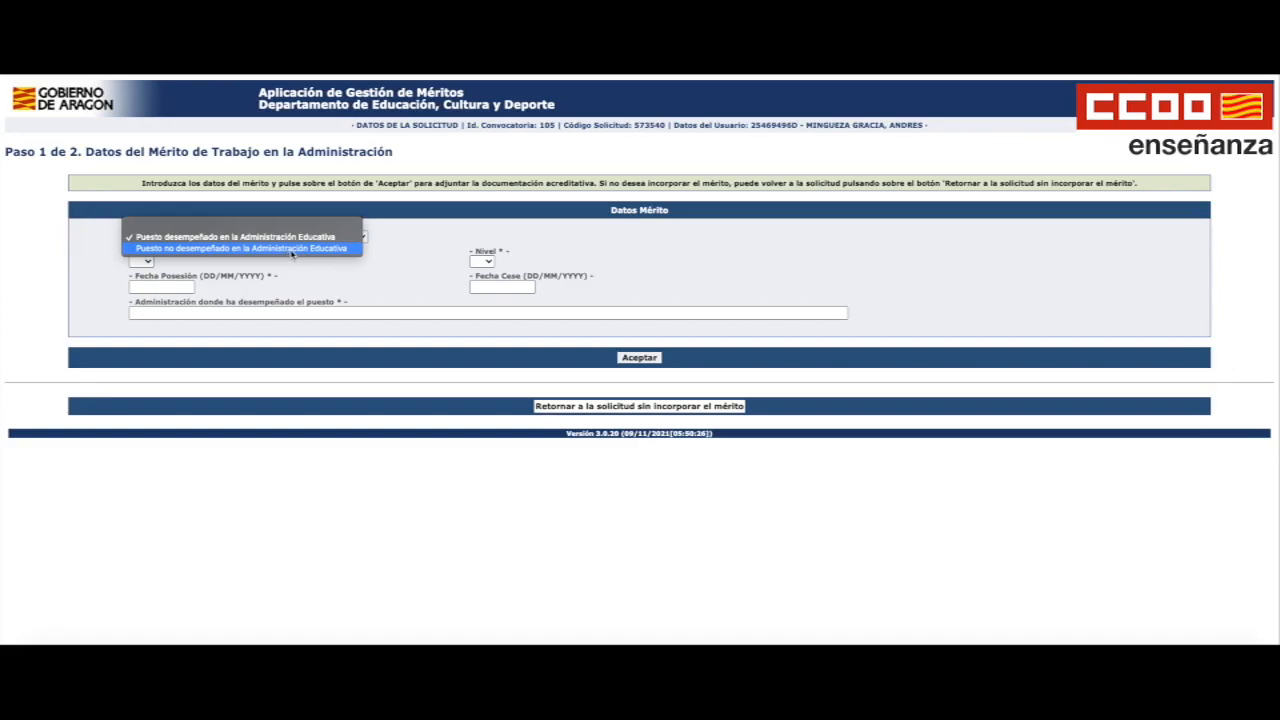
left_click(293, 248)
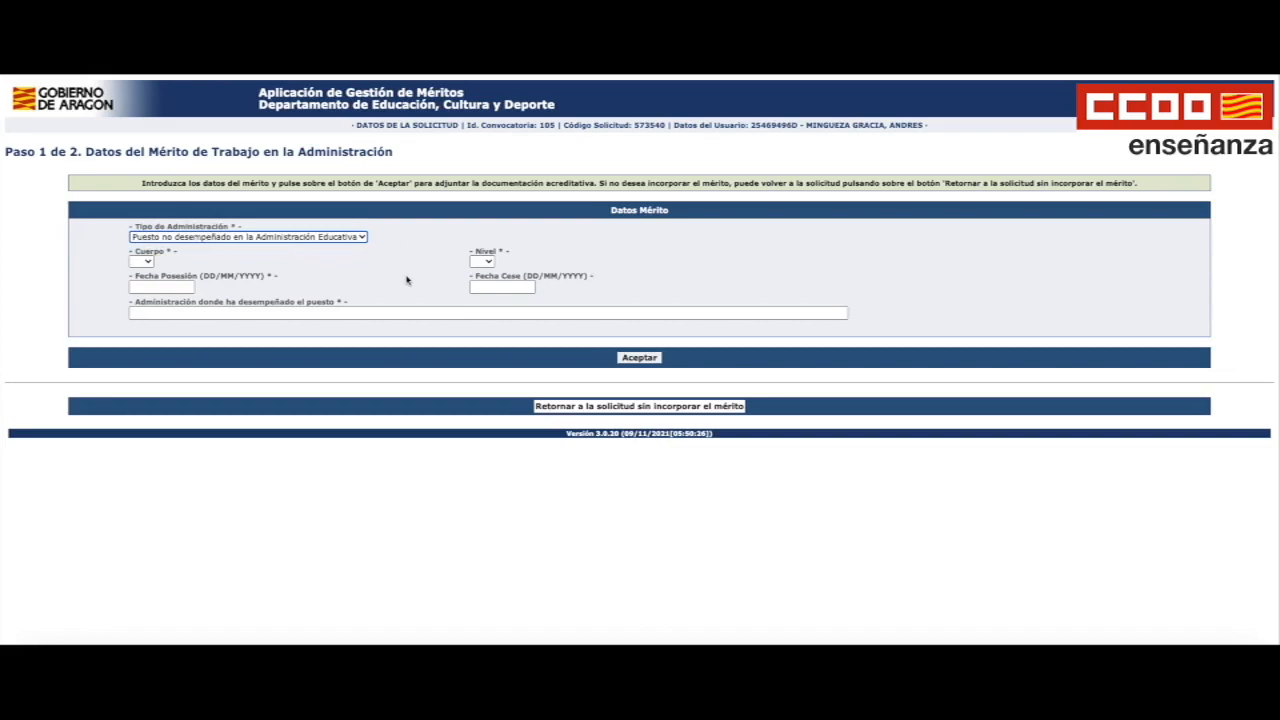
Set Cuerpo to A1, examine the Nivel options and Administración field, and return to the merit sections without adding the administration service merit.
left_click(142, 261)
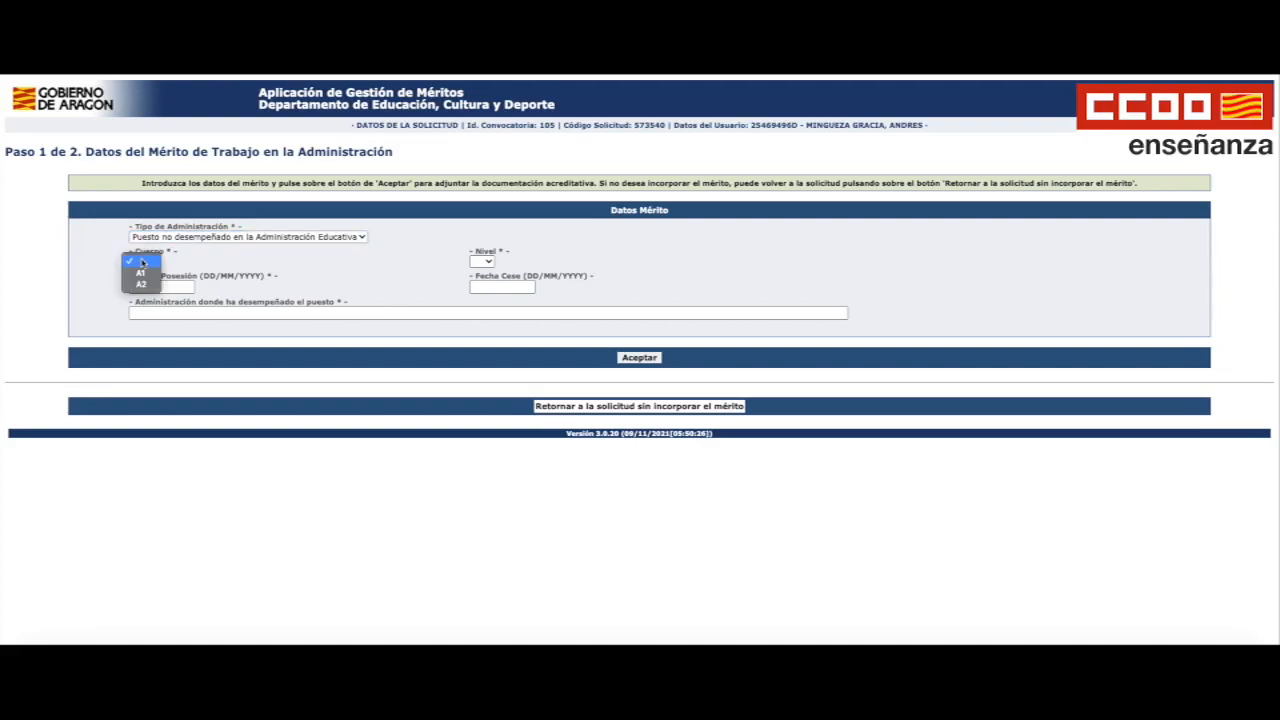
left_click(141, 272)
left_click(486, 264)
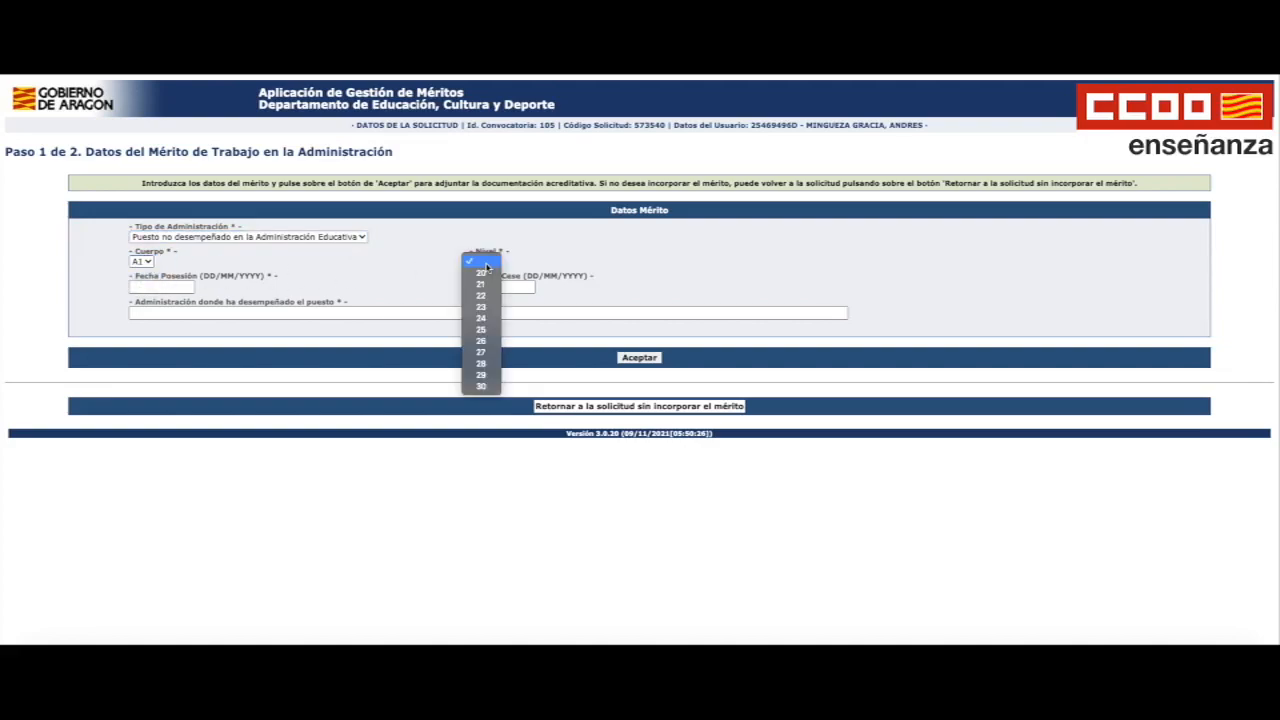
left_click(240, 287)
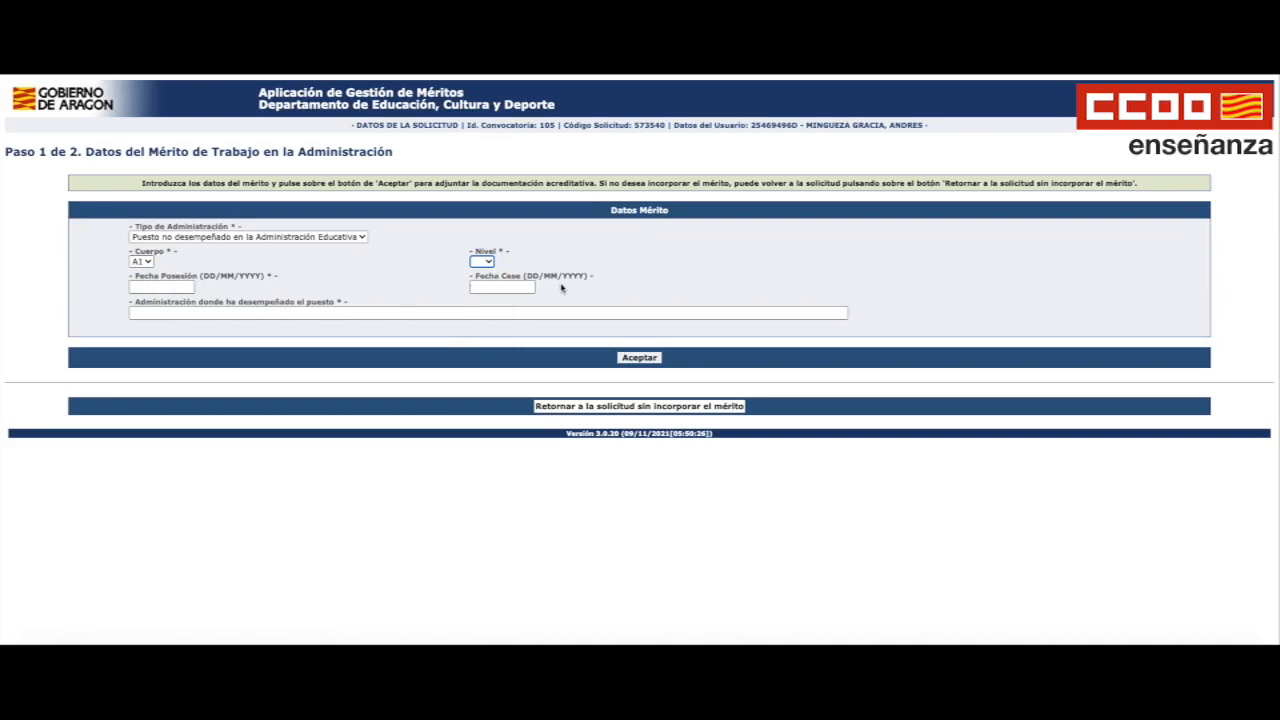
left_click(246, 312)
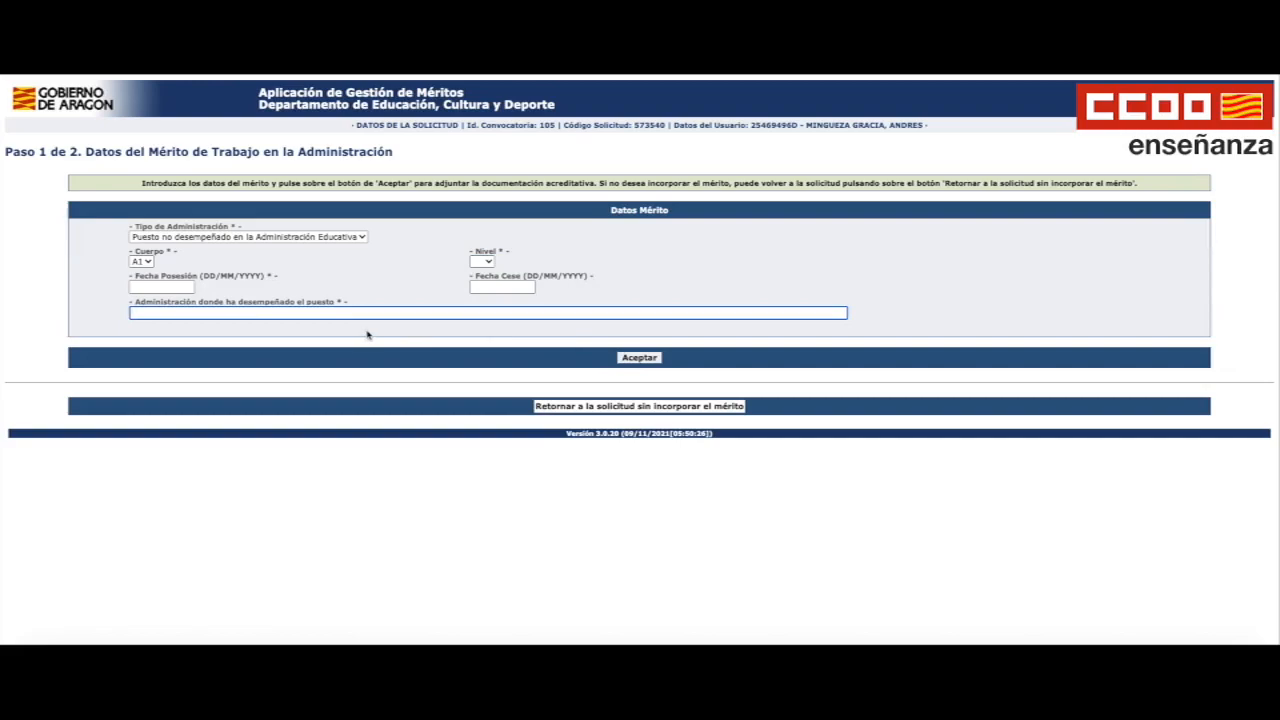
left_click(638, 408)
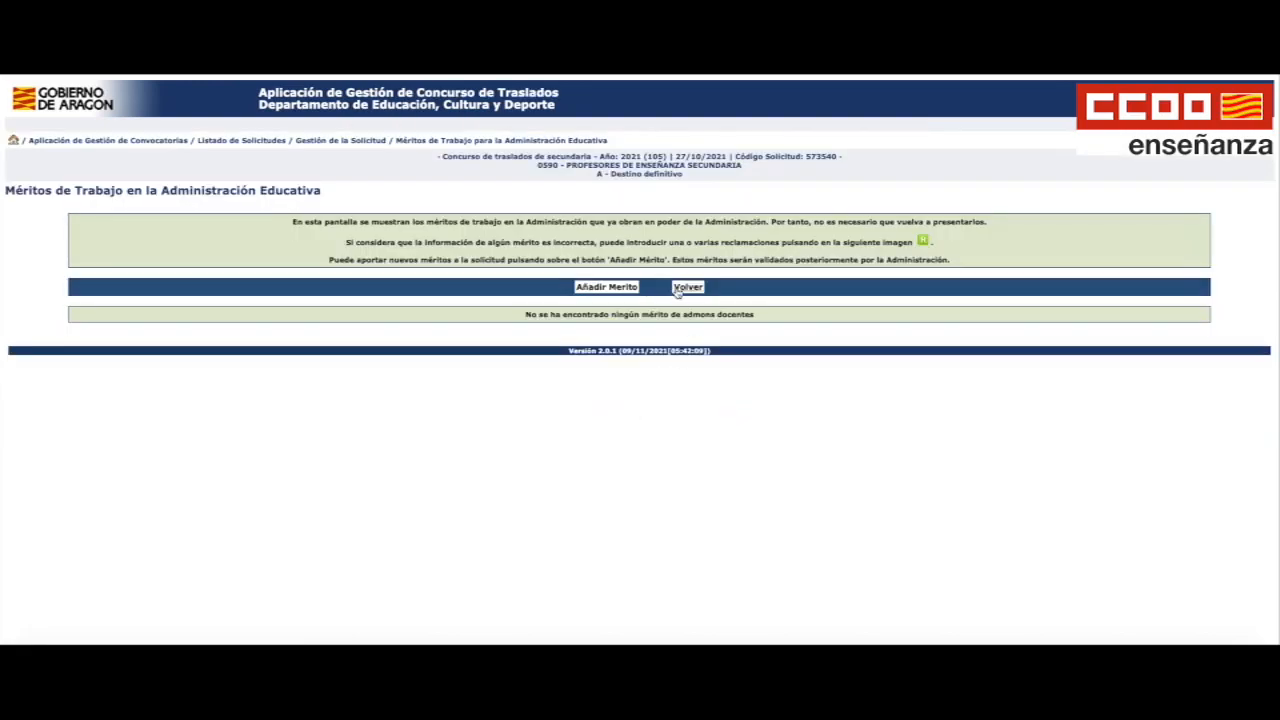
left_click(682, 292)
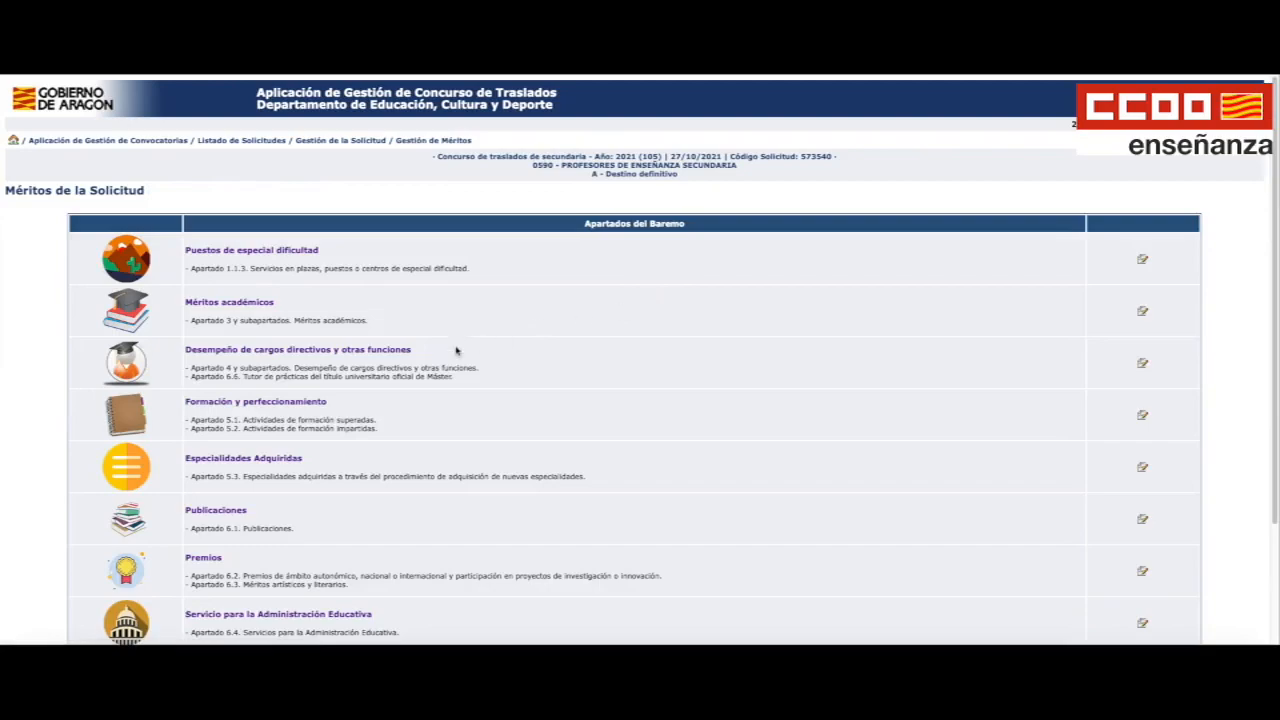
Start a new merit in Miembro de tribunal de oposición and set Comunidad Autónoma to 02 - COMUNIDAD AUTÓNOMA DE ARAGÓN.
scroll(477, 350, "down", 2)
left_click(325, 500)
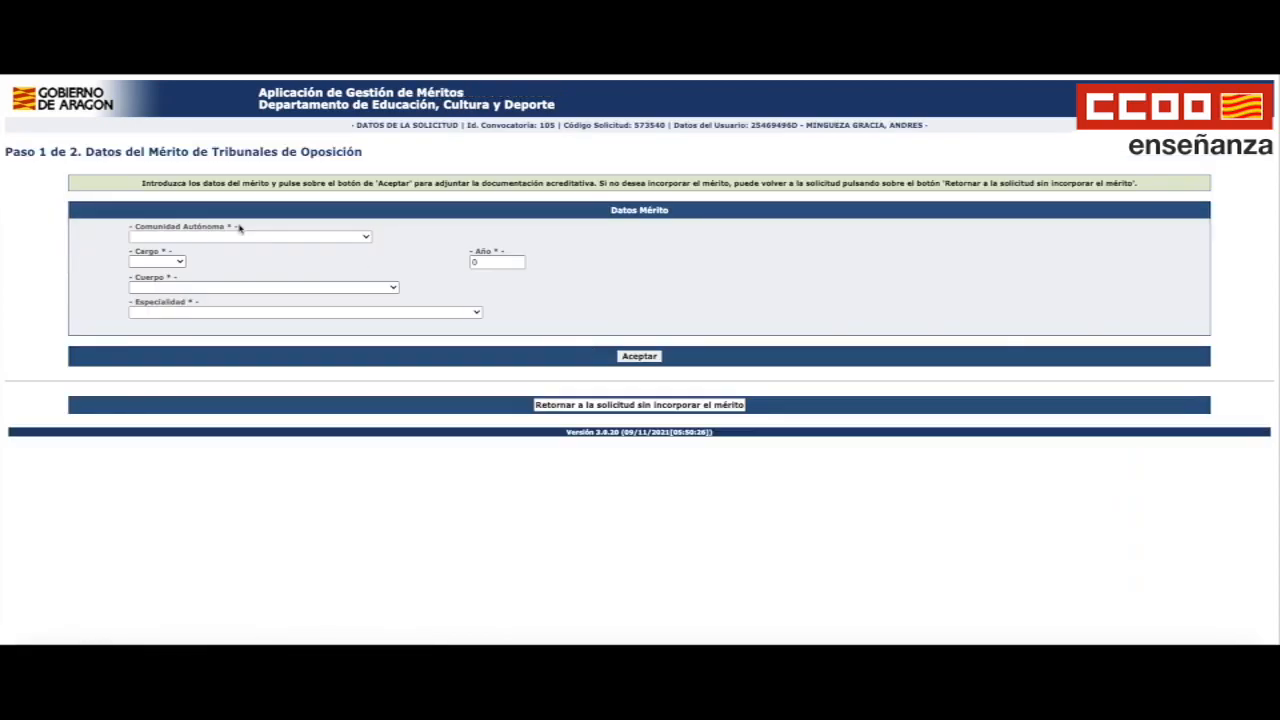
left_click(250, 240)
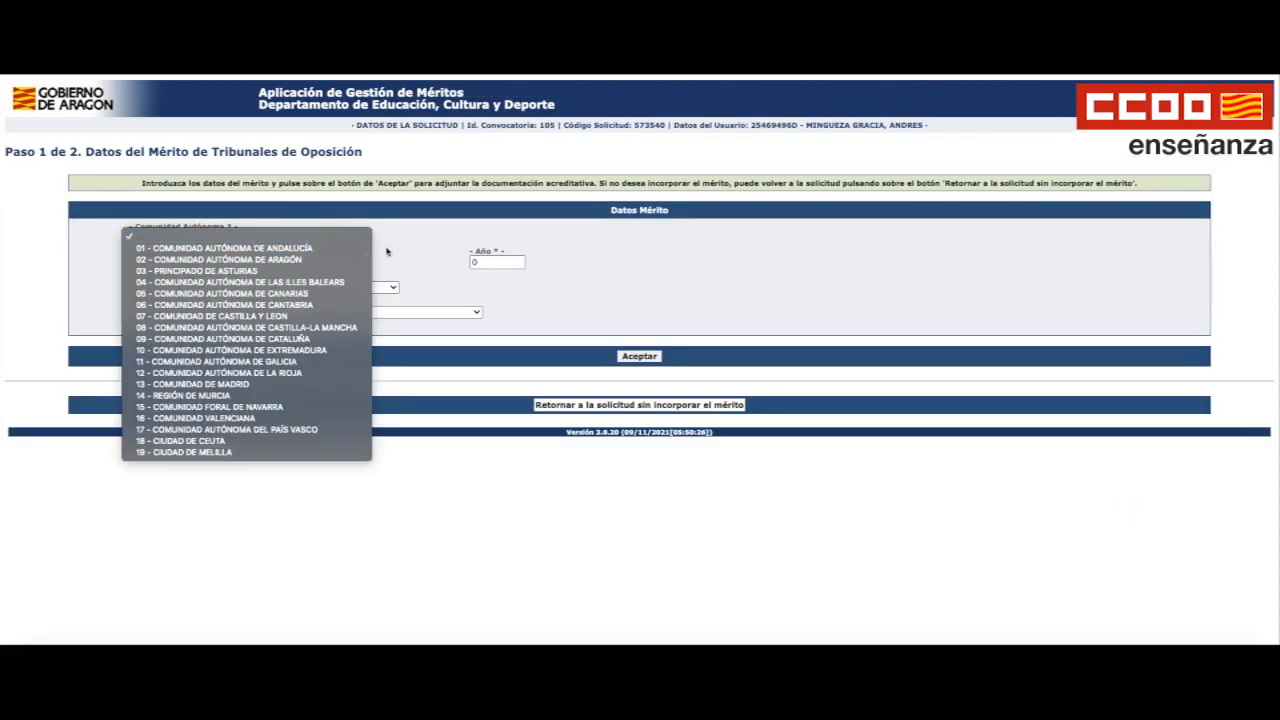
left_click(180, 259)
Examine the Cargo, Año, Cuerpo and Especialidad fields and return to the merit sections without adding the tribunal merit.
left_click(168, 263)
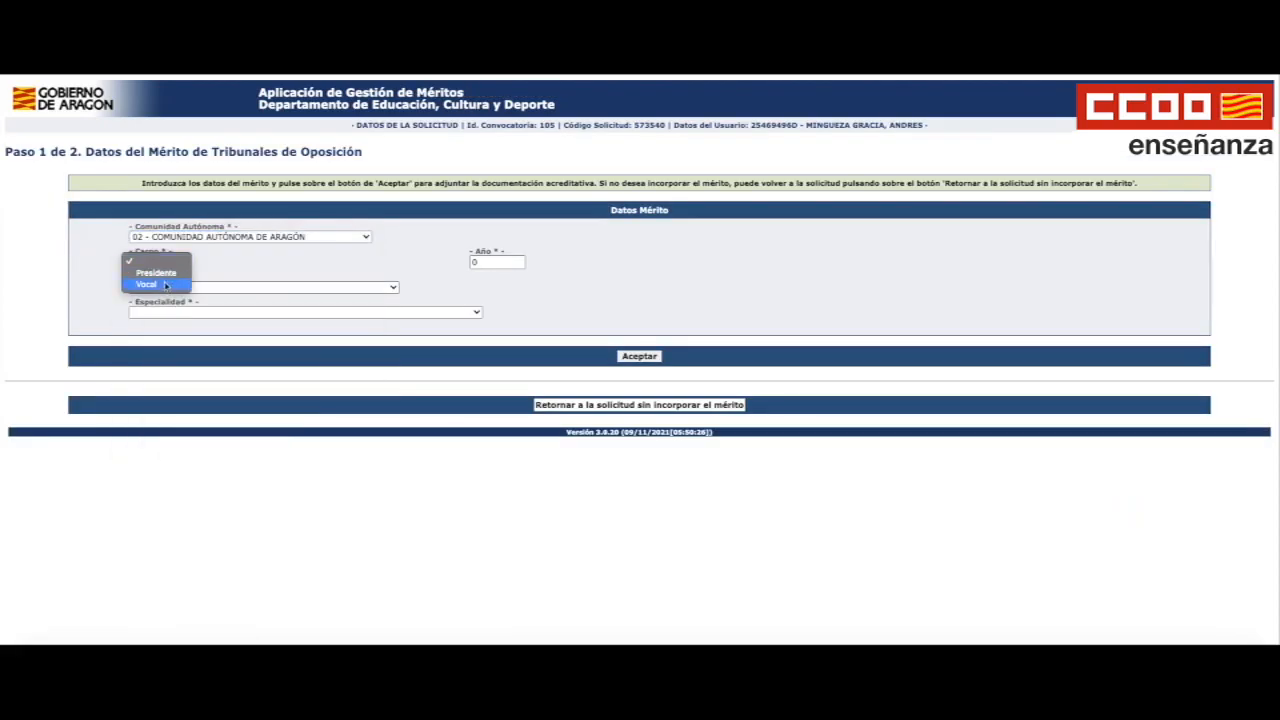
left_click(513, 260)
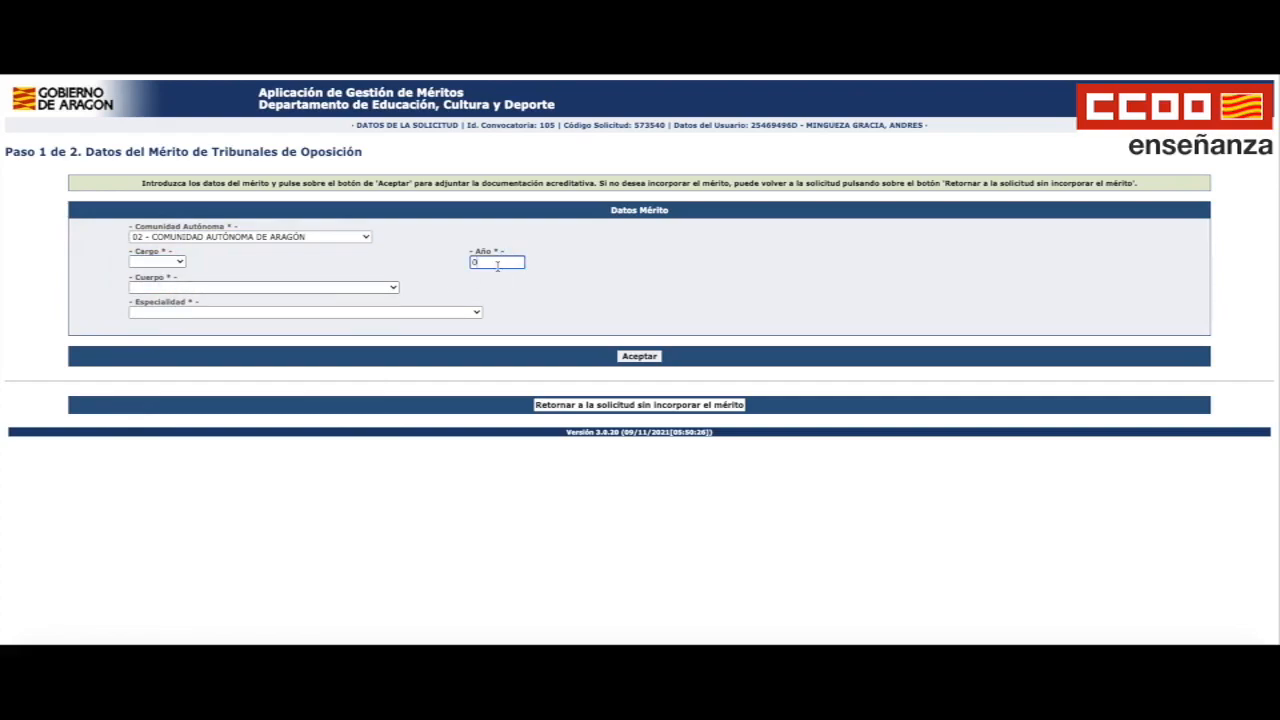
left_click(362, 287)
left_click(440, 314)
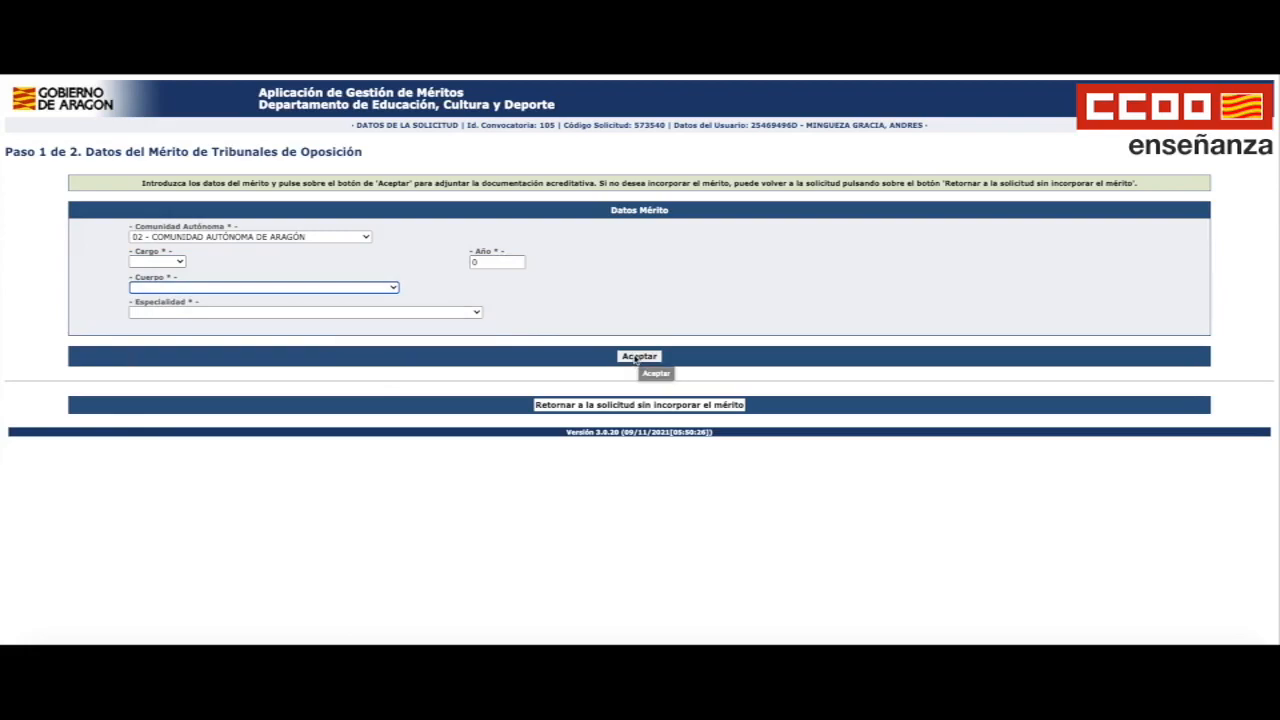
left_click(655, 410)
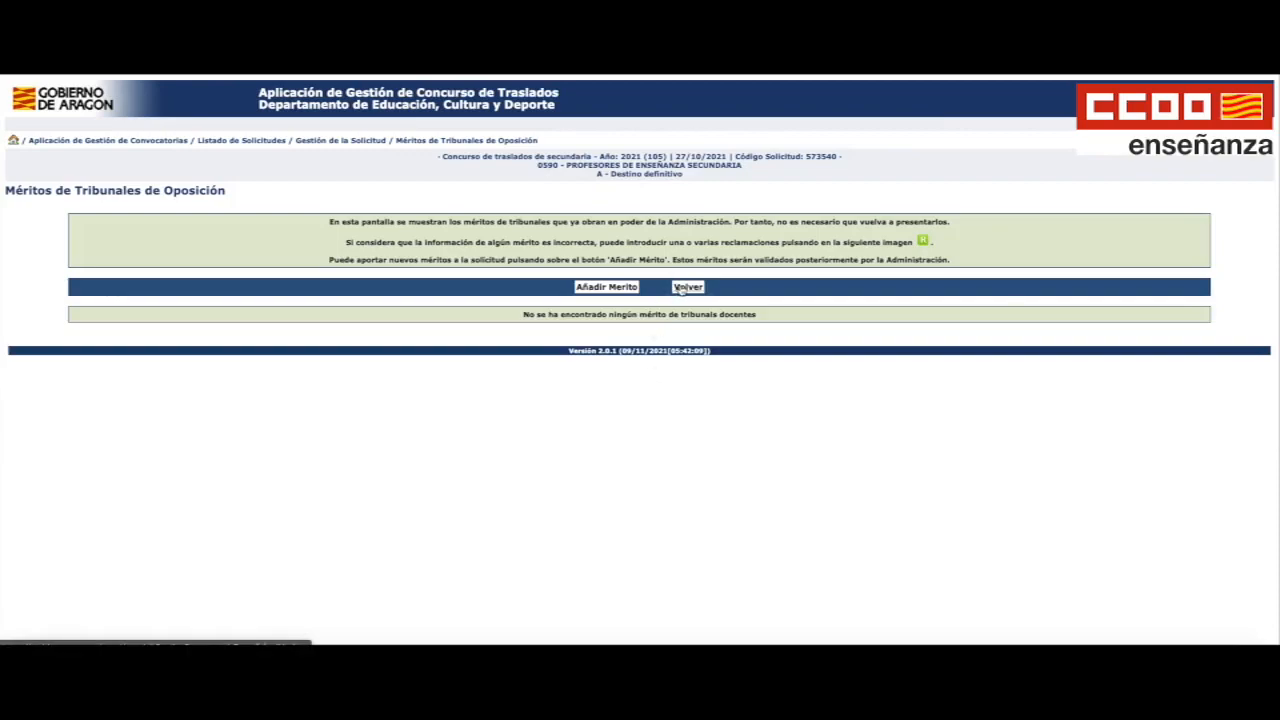
left_click(681, 288)
Examine the note and list of merit sections that the Administration incorporates de oficio.
scroll(657, 300, "down", 5)
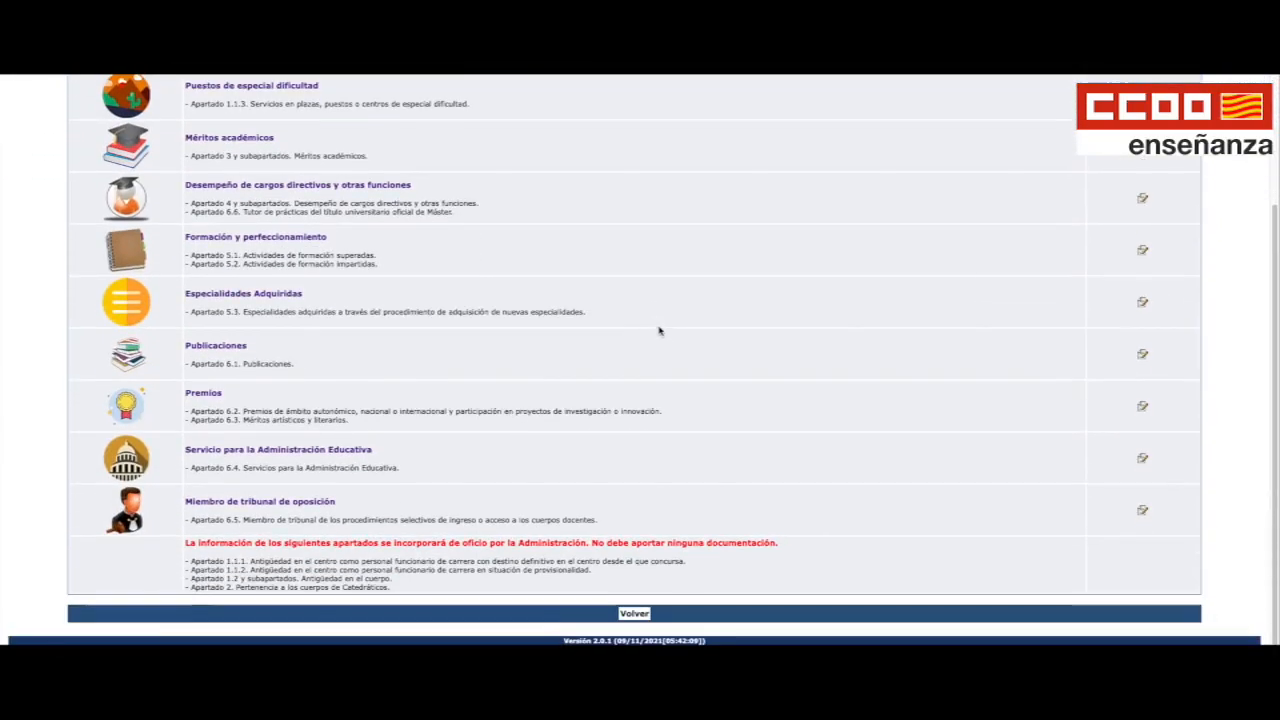
left_click_drag(191, 566, 385, 589)
left_click(213, 560)
left_click(385, 589)
left_click_drag(193, 538, 446, 556)
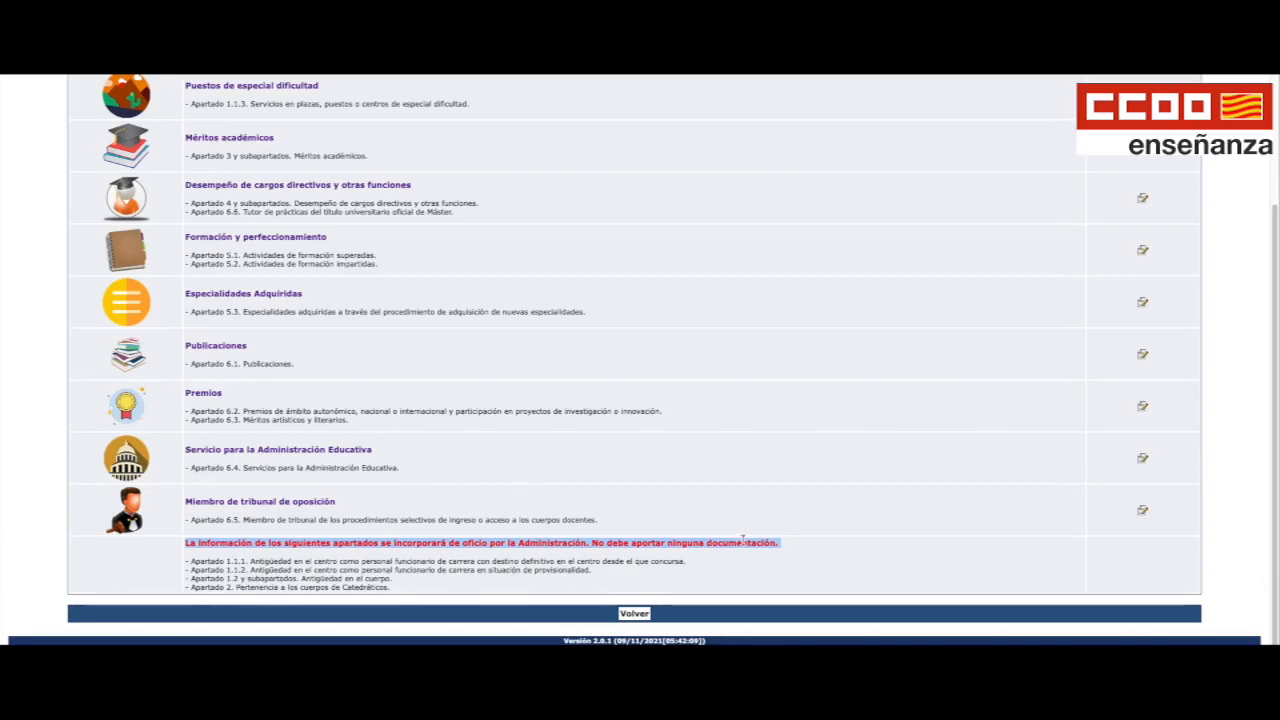
Leave the merit sections and return to the application summary.
scroll(744, 541, "up", 3)
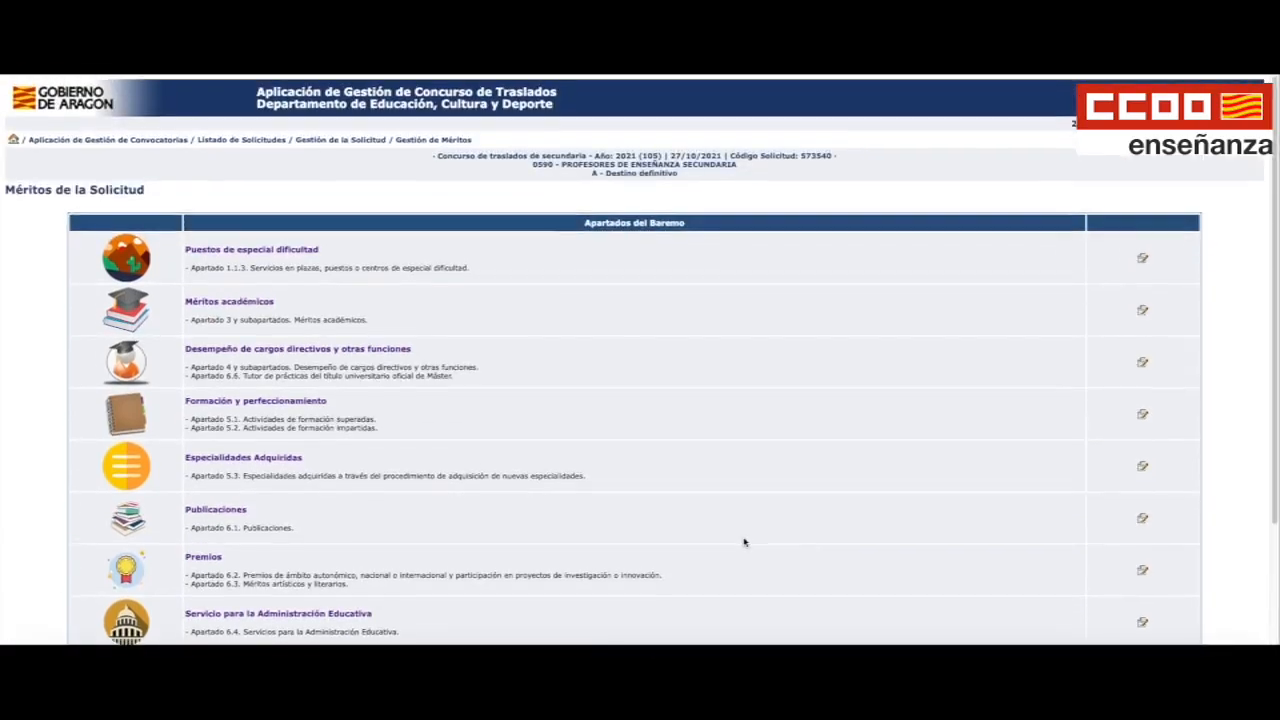
scroll(744, 541, "down", 3)
left_click(636, 614)
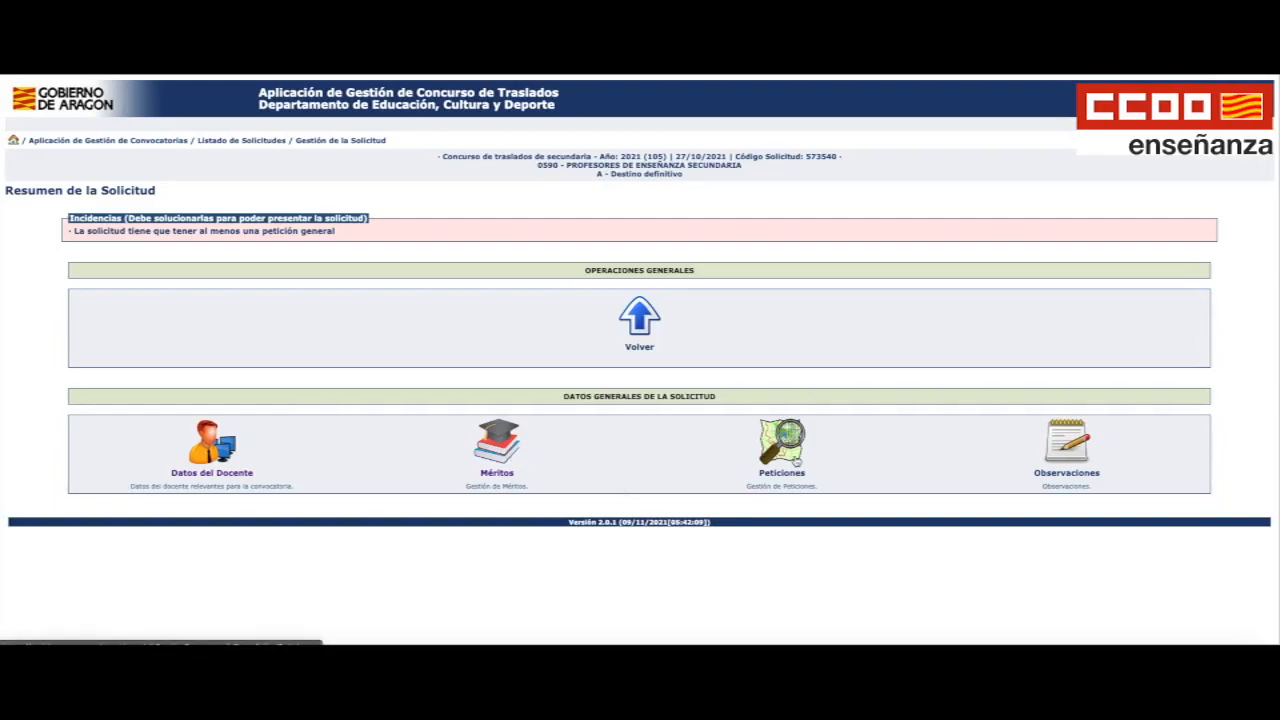
Add a new general petition with Especialidad 011 - INGLES and type Petición General por Centro.
left_click(790, 460)
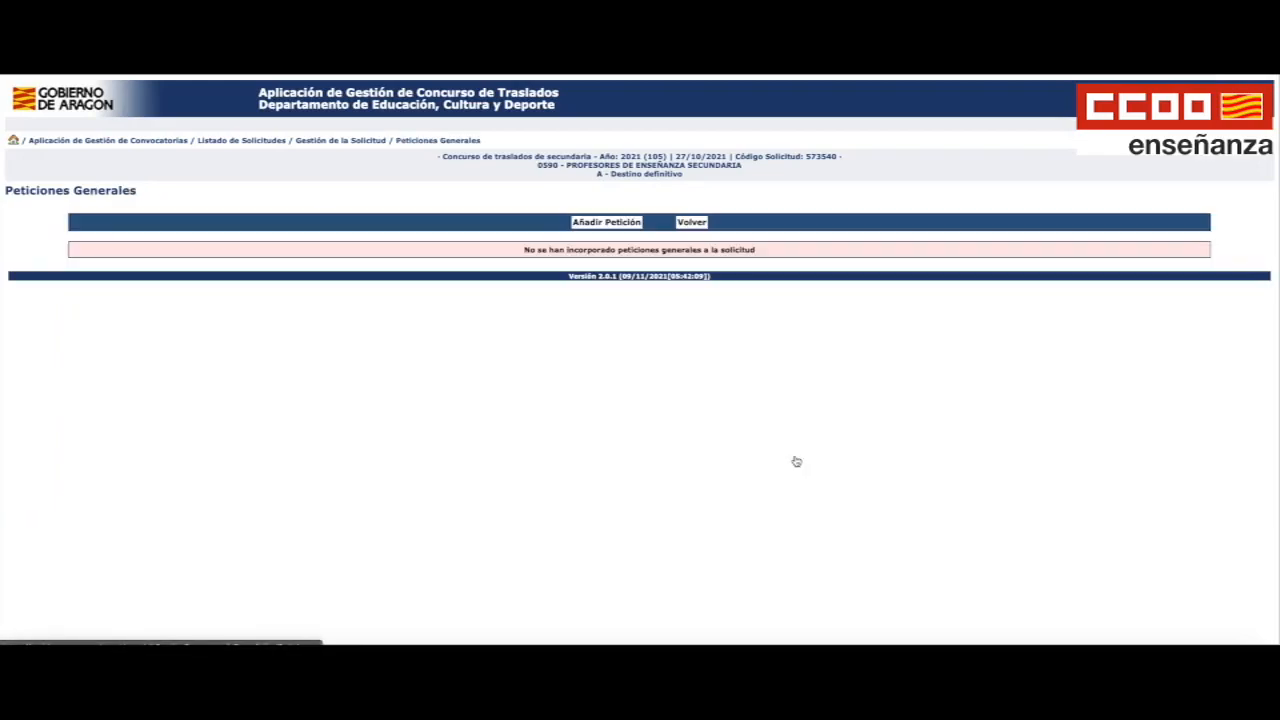
left_click(614, 231)
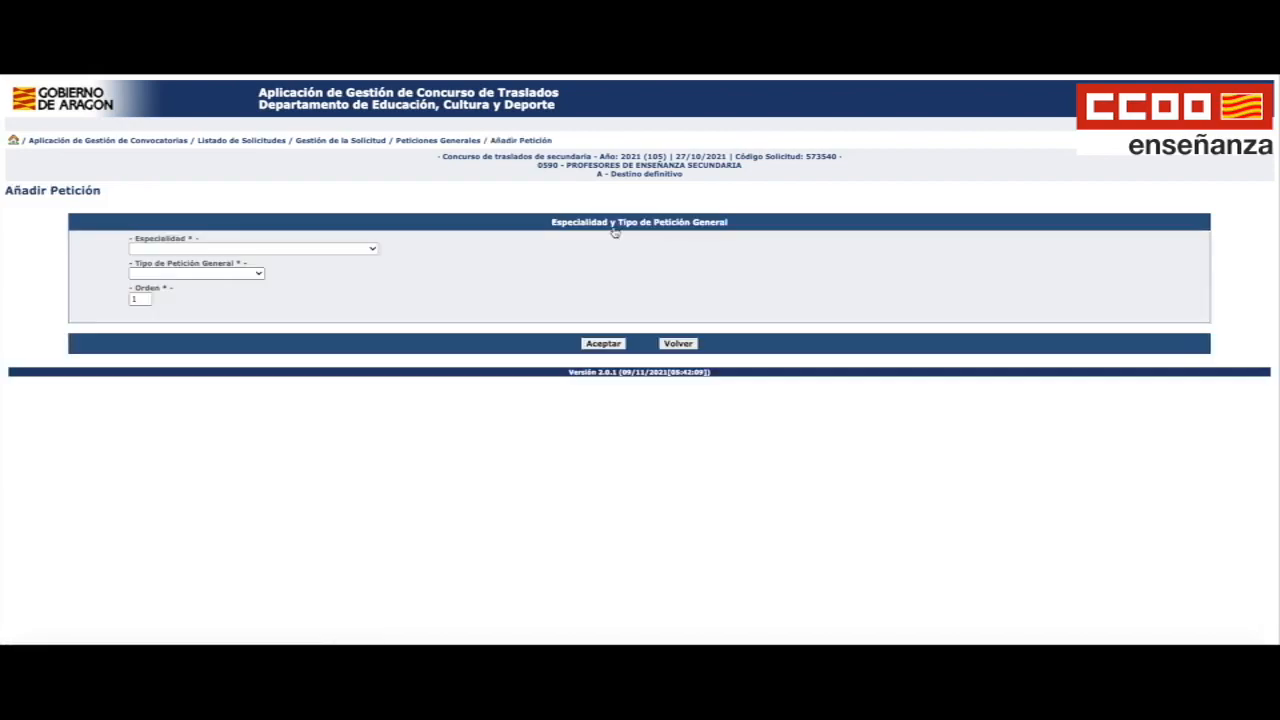
left_click(311, 248)
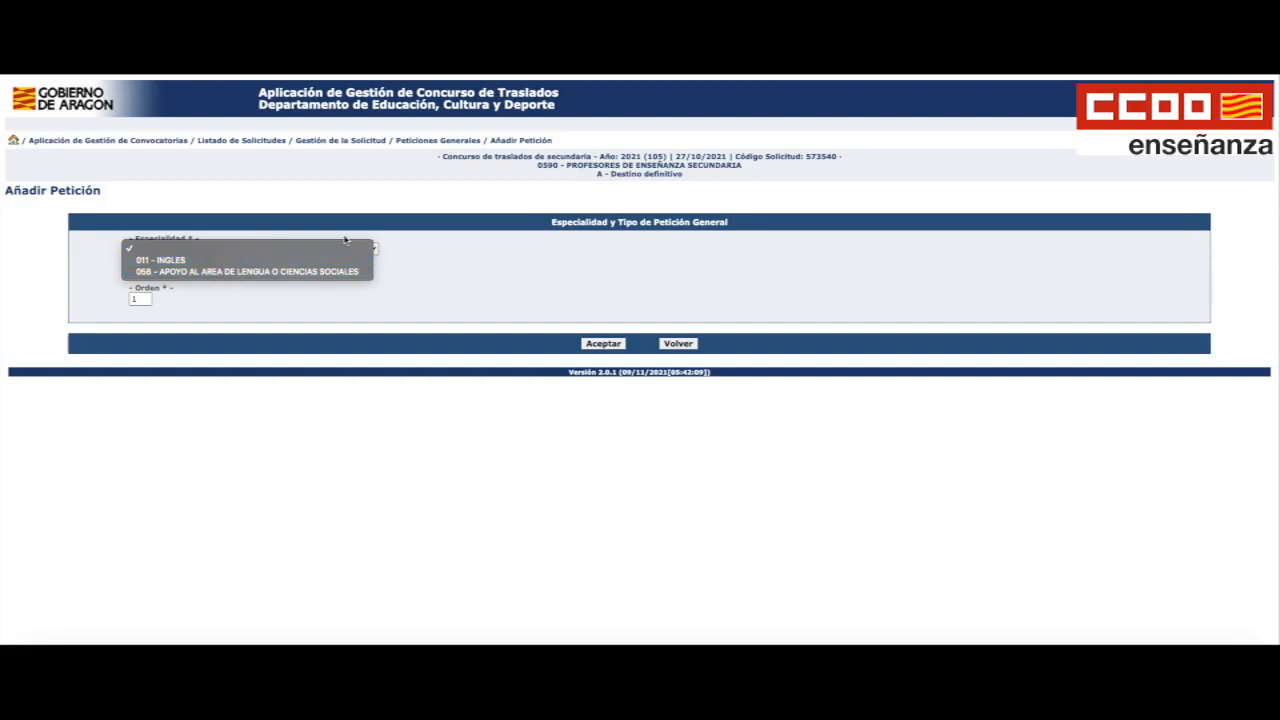
left_click(338, 263)
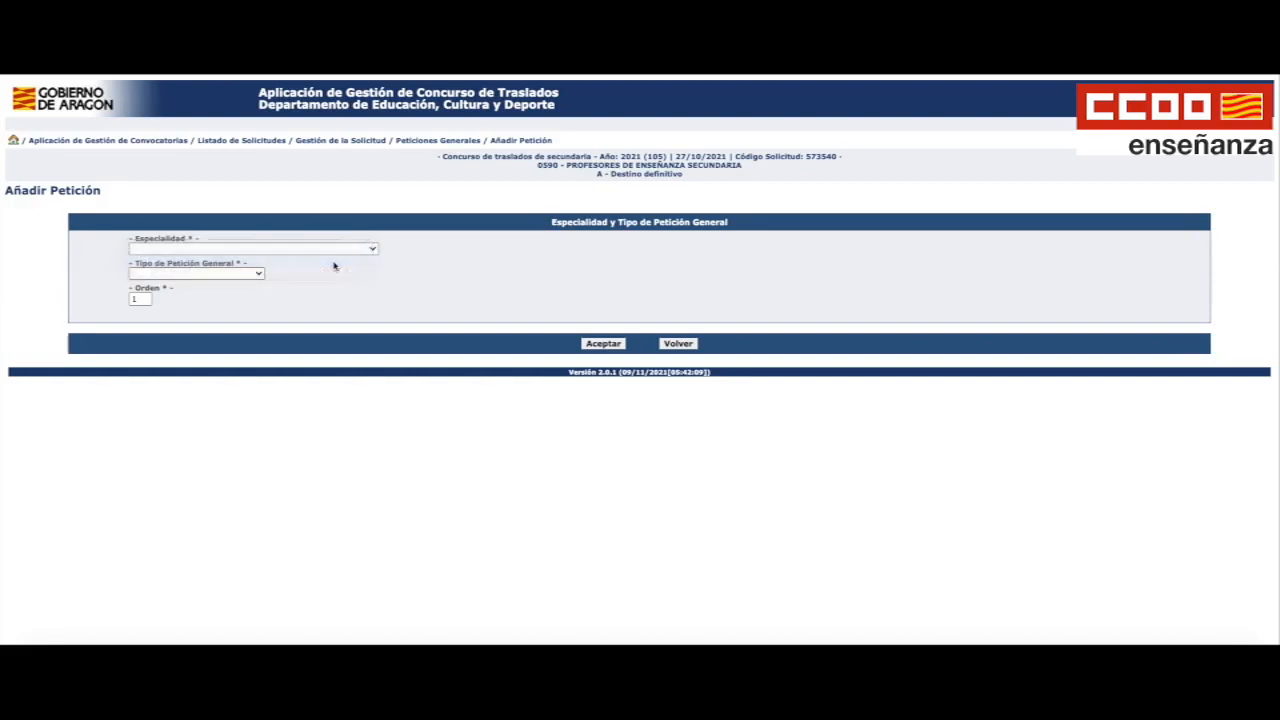
left_click(222, 272)
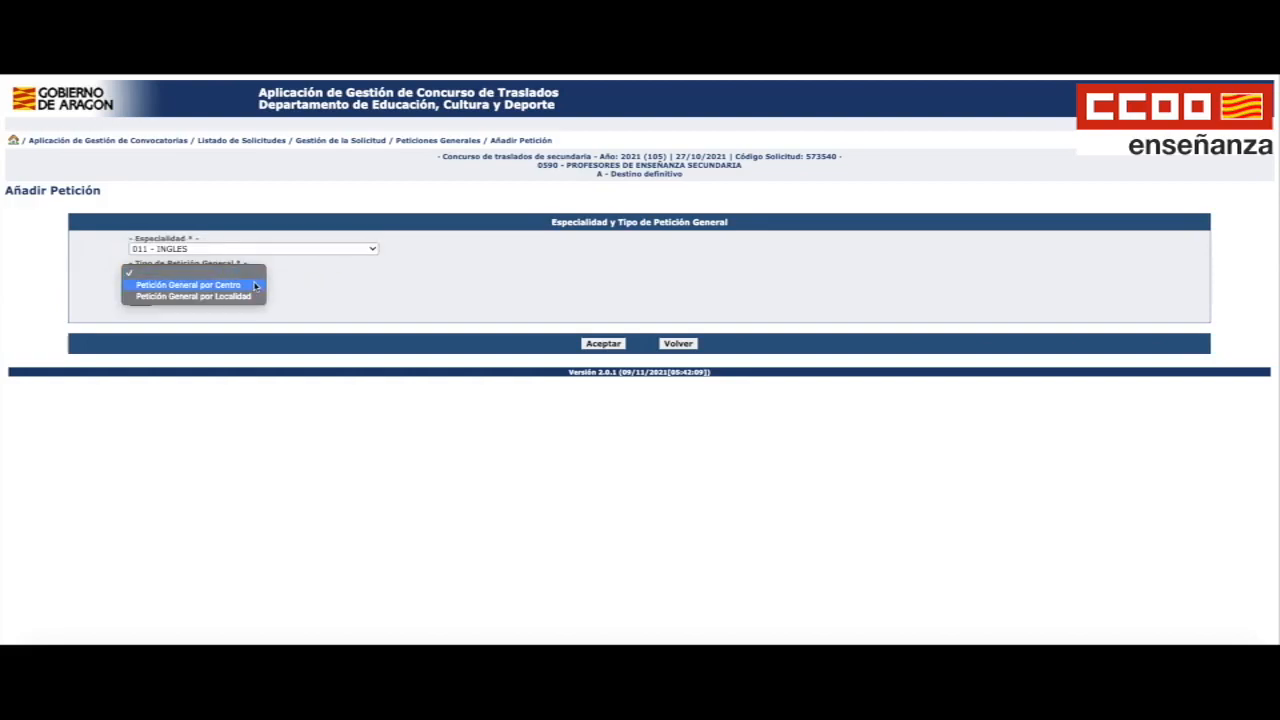
left_click(255, 286)
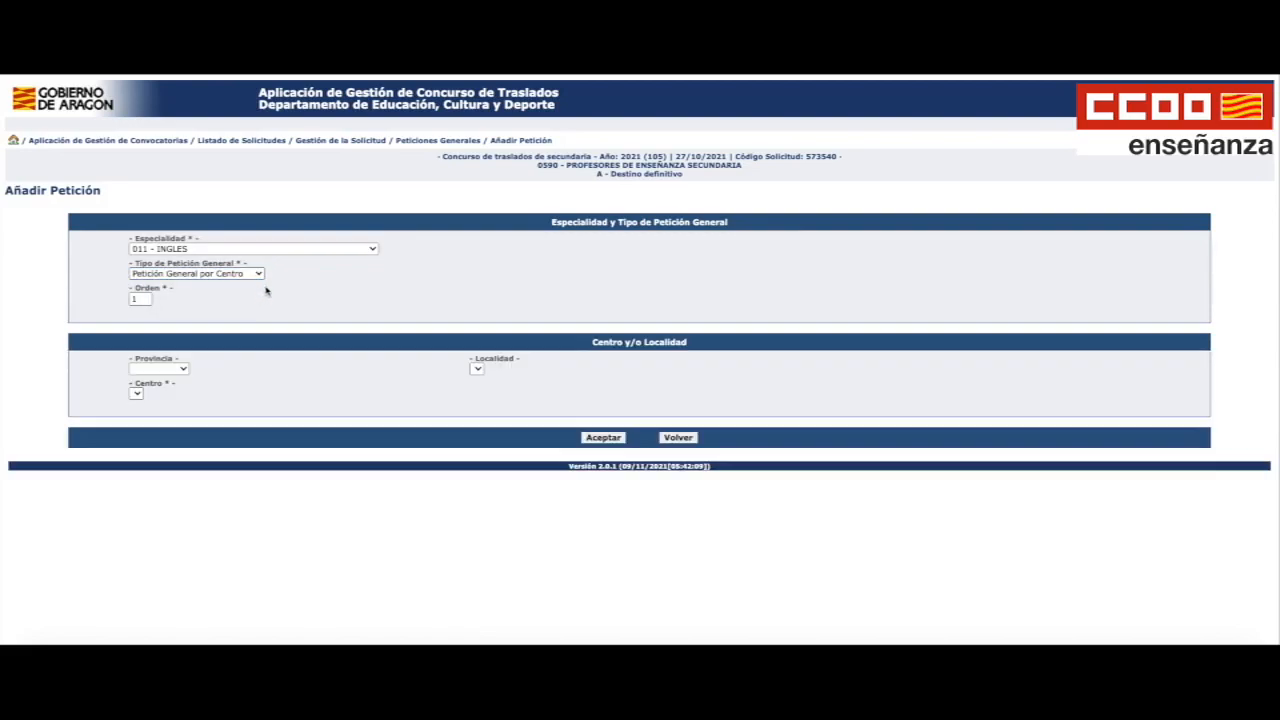
Set the petition's Provincia to ZARAGOZA and Localidad to ZARAGOZA.
left_click(157, 368)
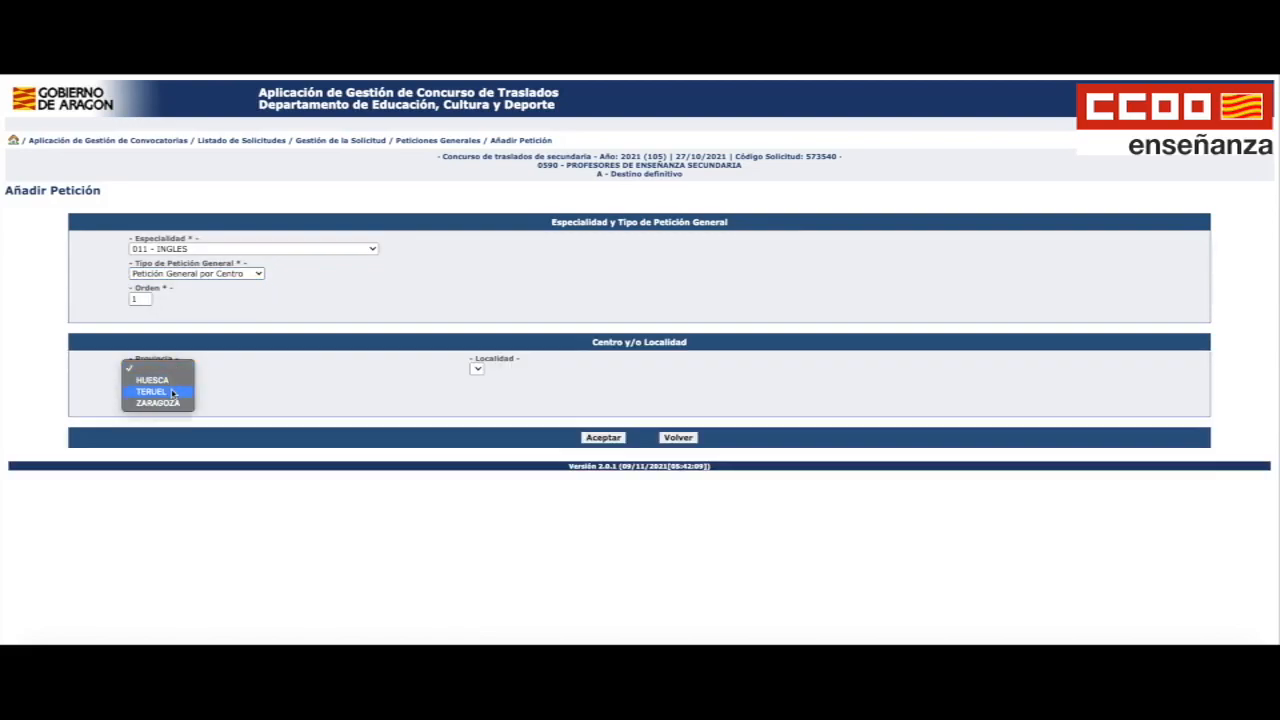
left_click(175, 403)
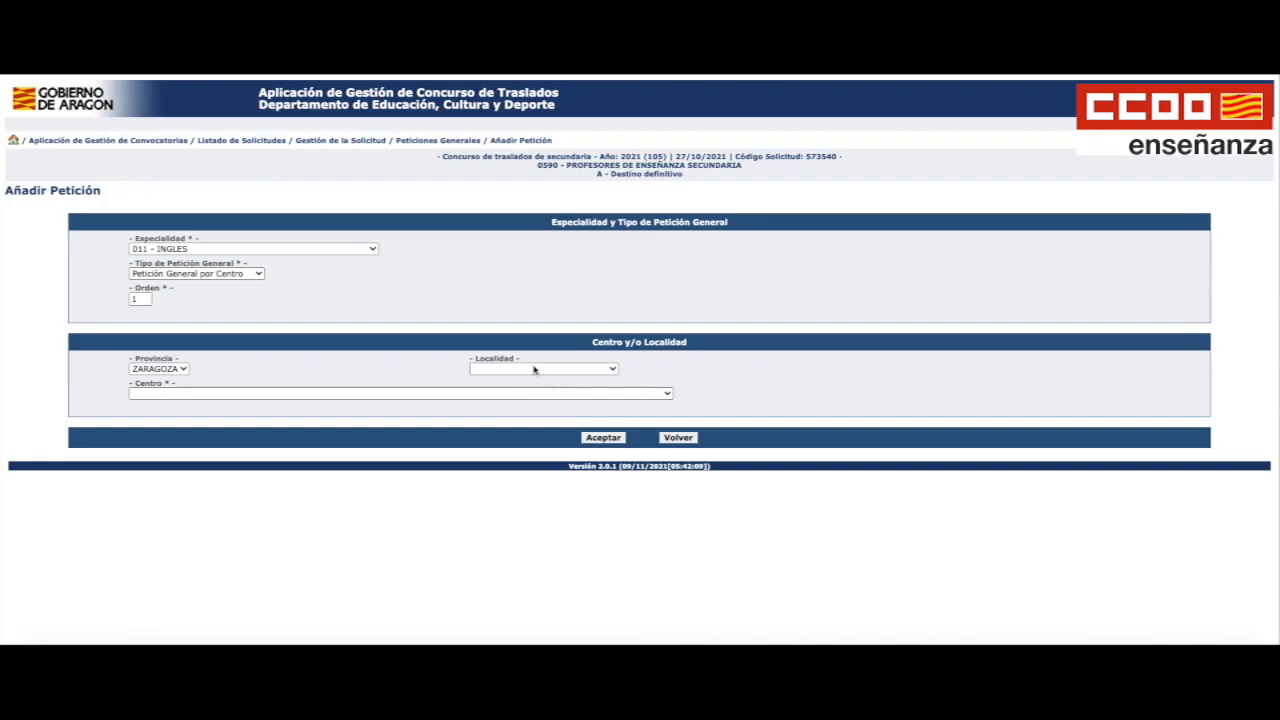
left_click(535, 370)
scroll(537, 438, "down", 5)
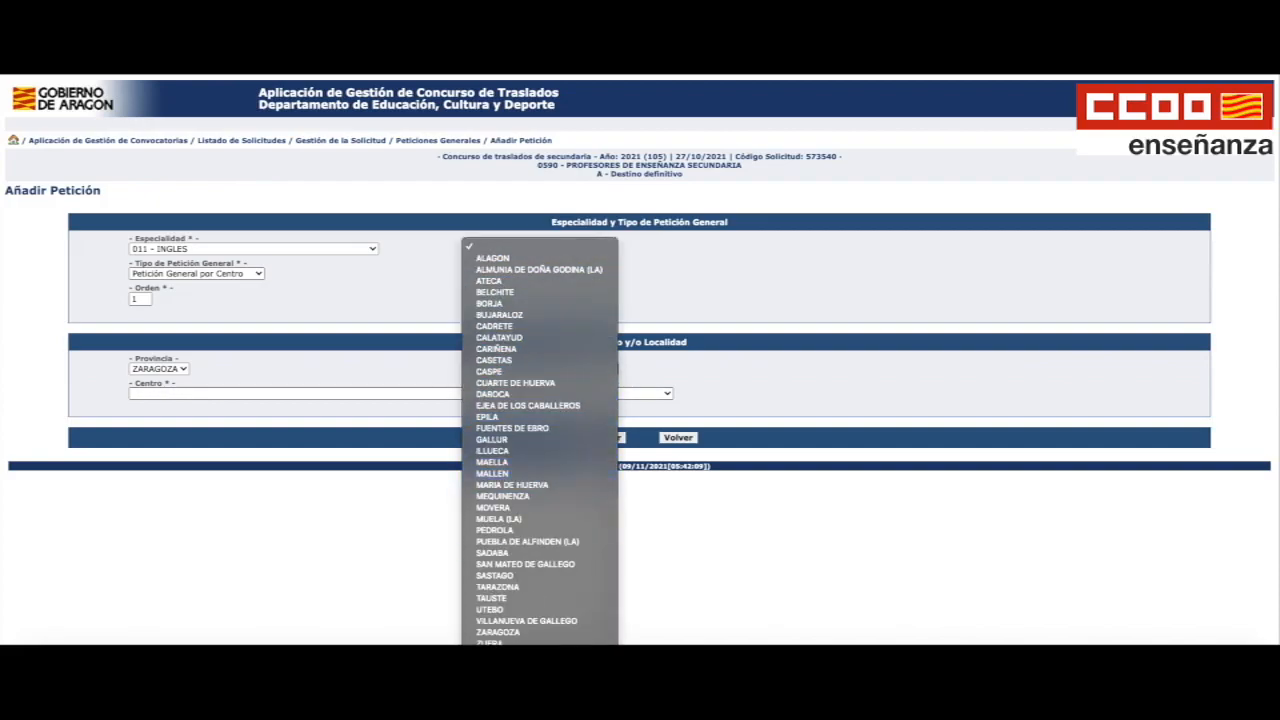
left_click(549, 632)
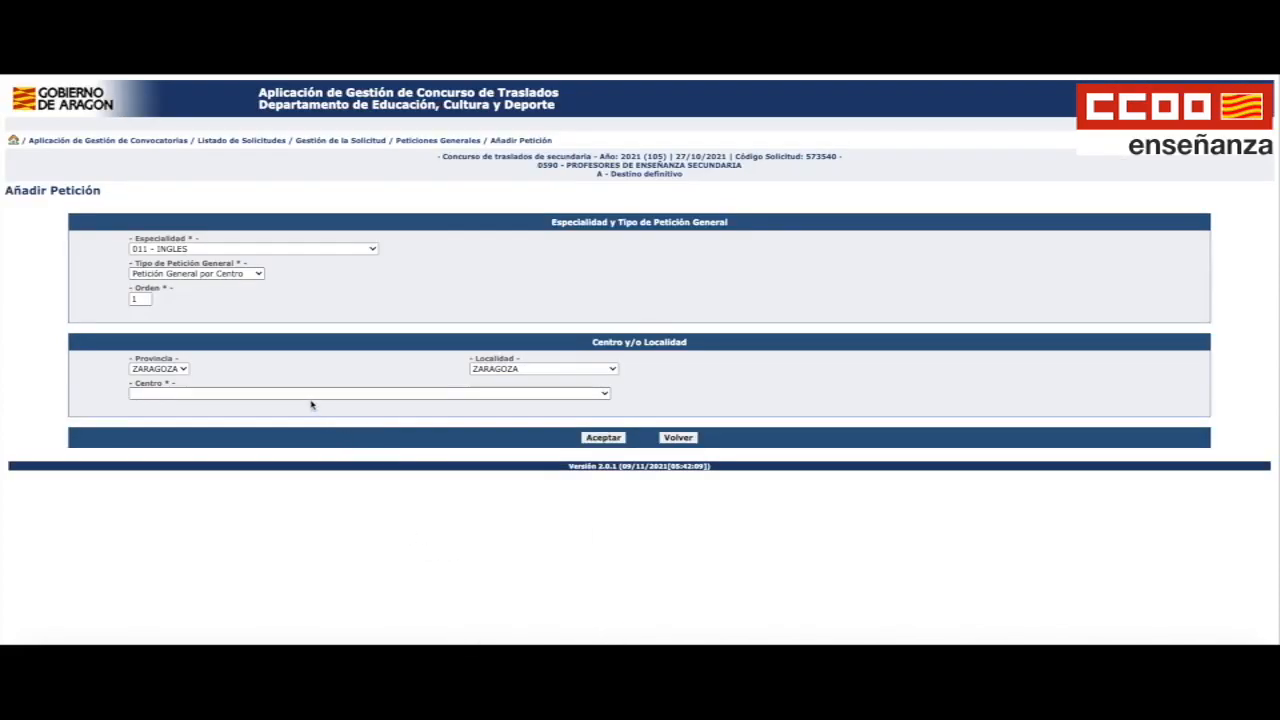
Try Nº 1 (50009762) (Escuela Oficial de Idiomas) and Nº 1 (50017102) (Extensión de Escuela Oficial de Idiomas) as the petition's Centro.
left_click(330, 393)
scroll(418, 490, "down", 15)
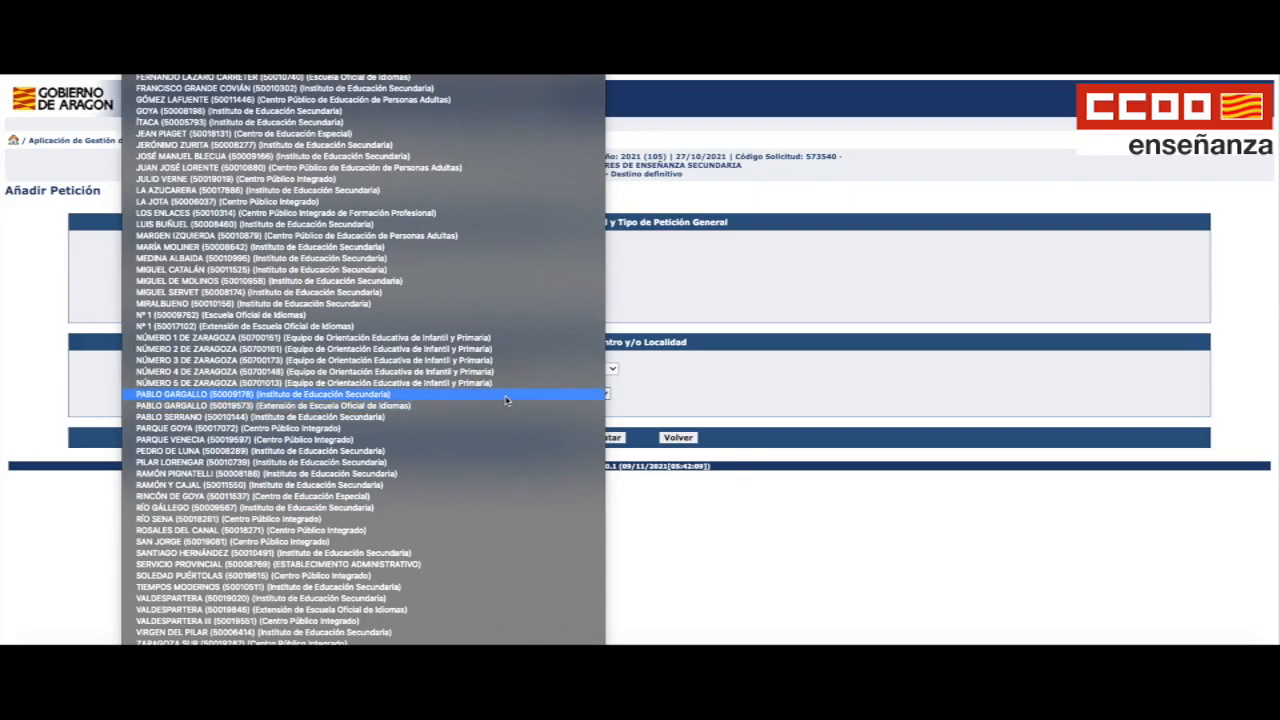
left_click(437, 315)
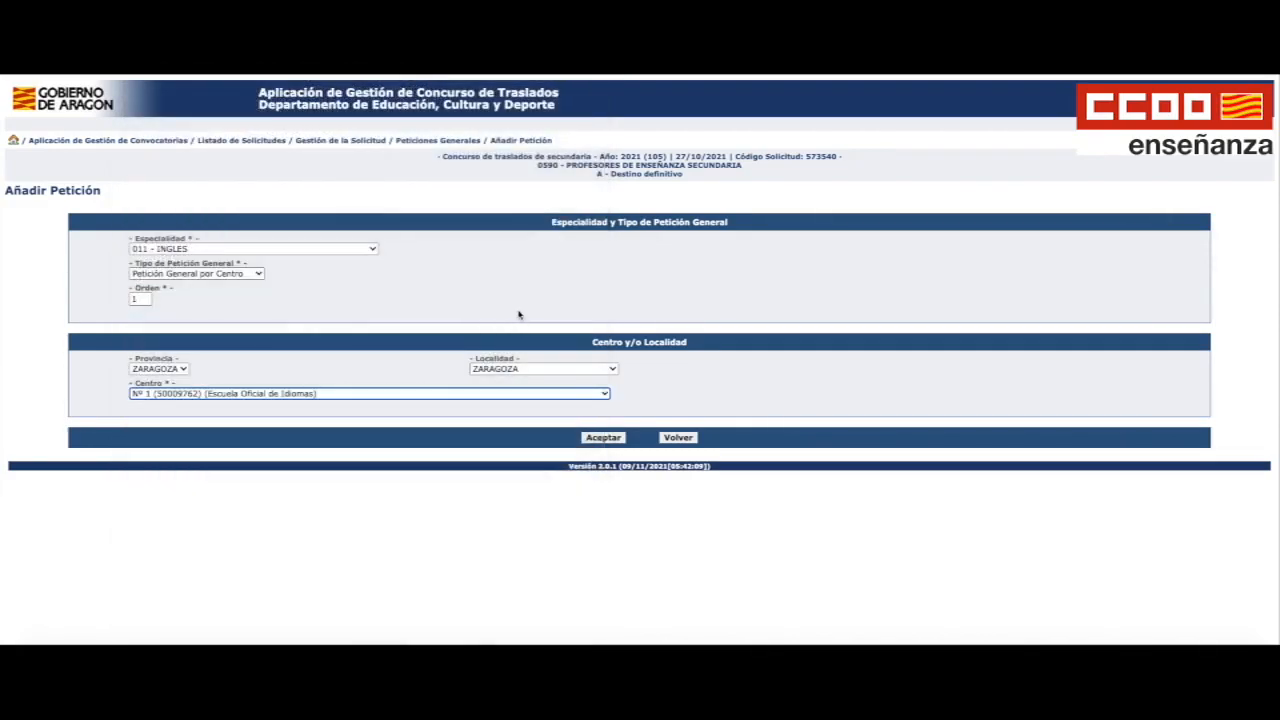
left_click(398, 396)
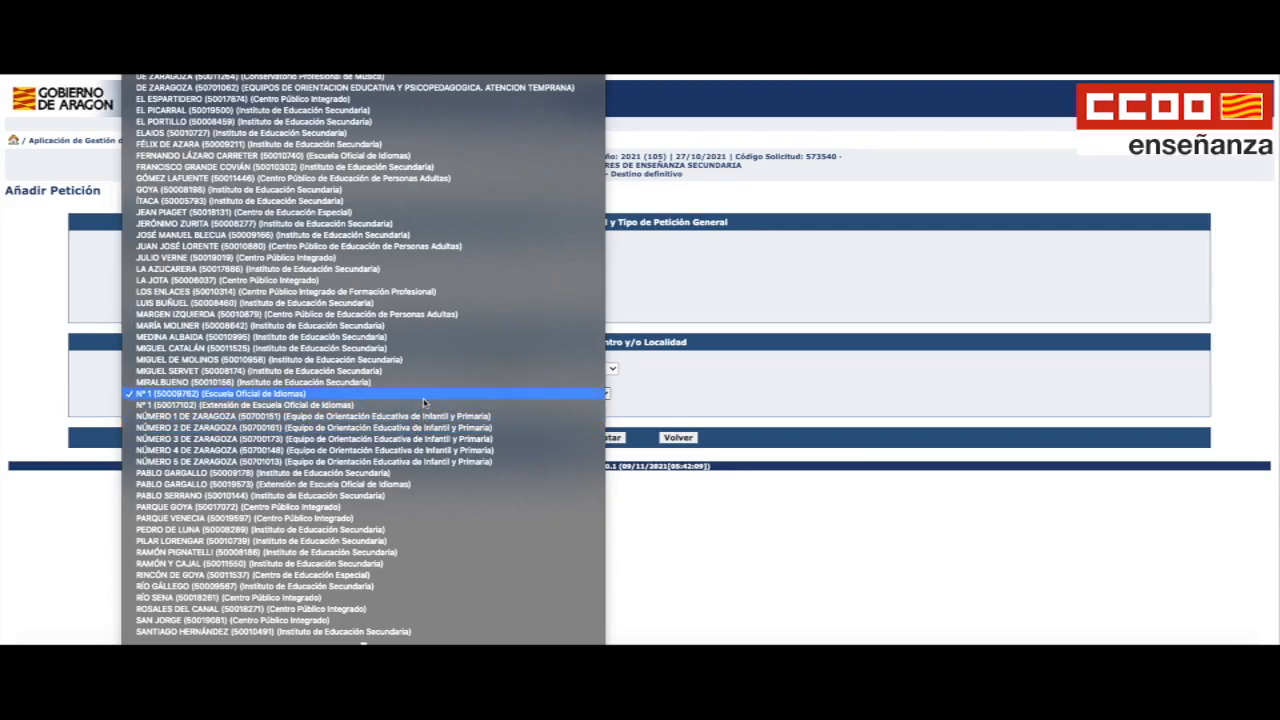
left_click(424, 406)
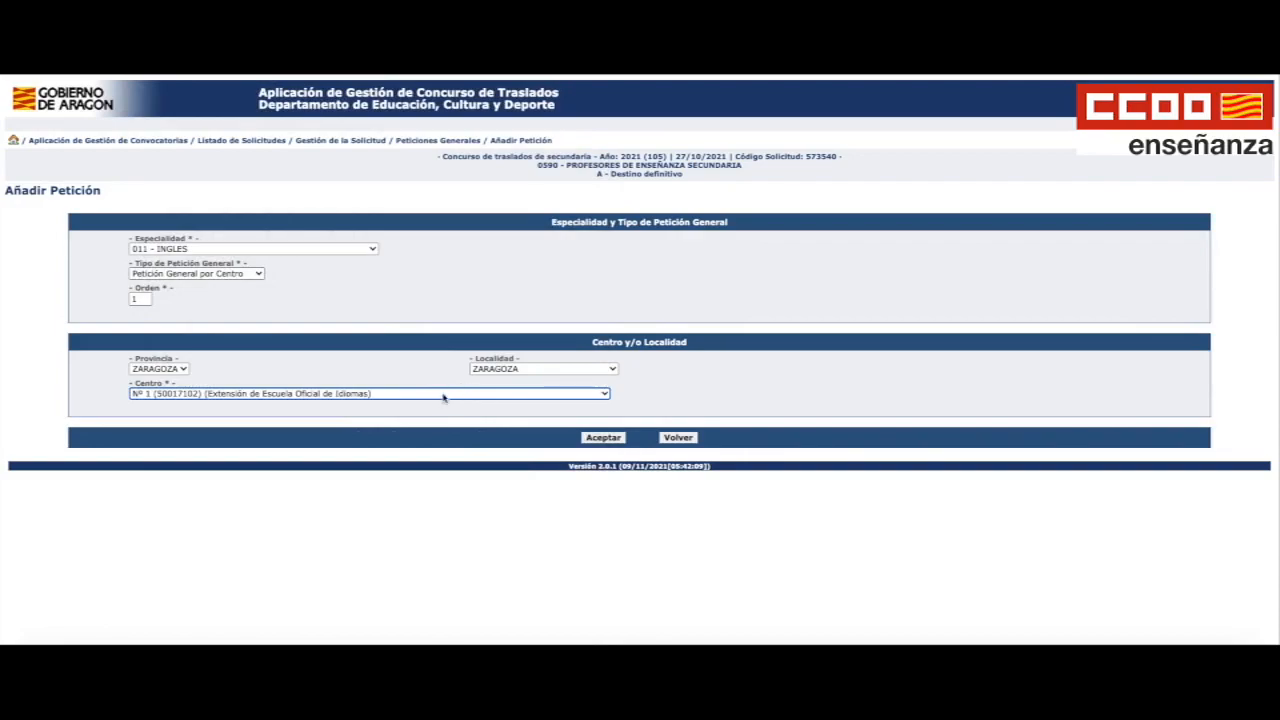
Set the petition's Centro to DE ARAGÓN (50017311) (Escuela Superior de Diseño) and accept the petition.
left_click(442, 393)
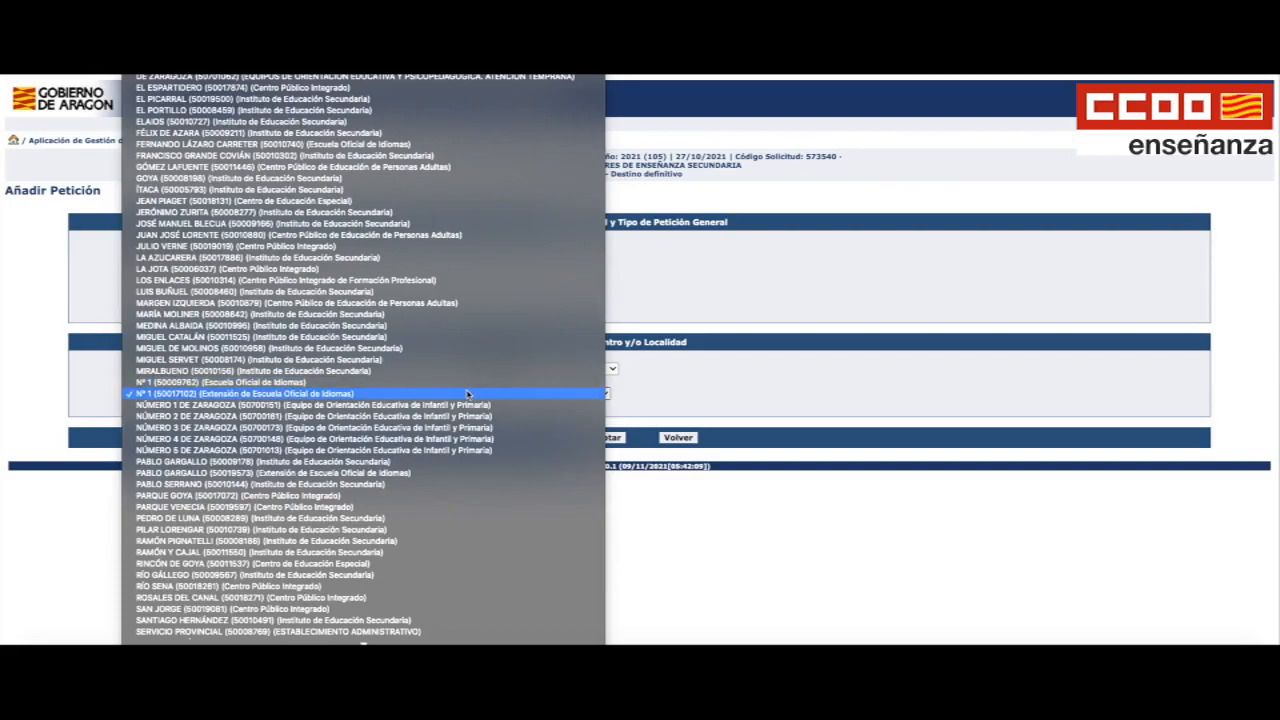
scroll(467, 393, "down", 2)
scroll(467, 393, "up", 5)
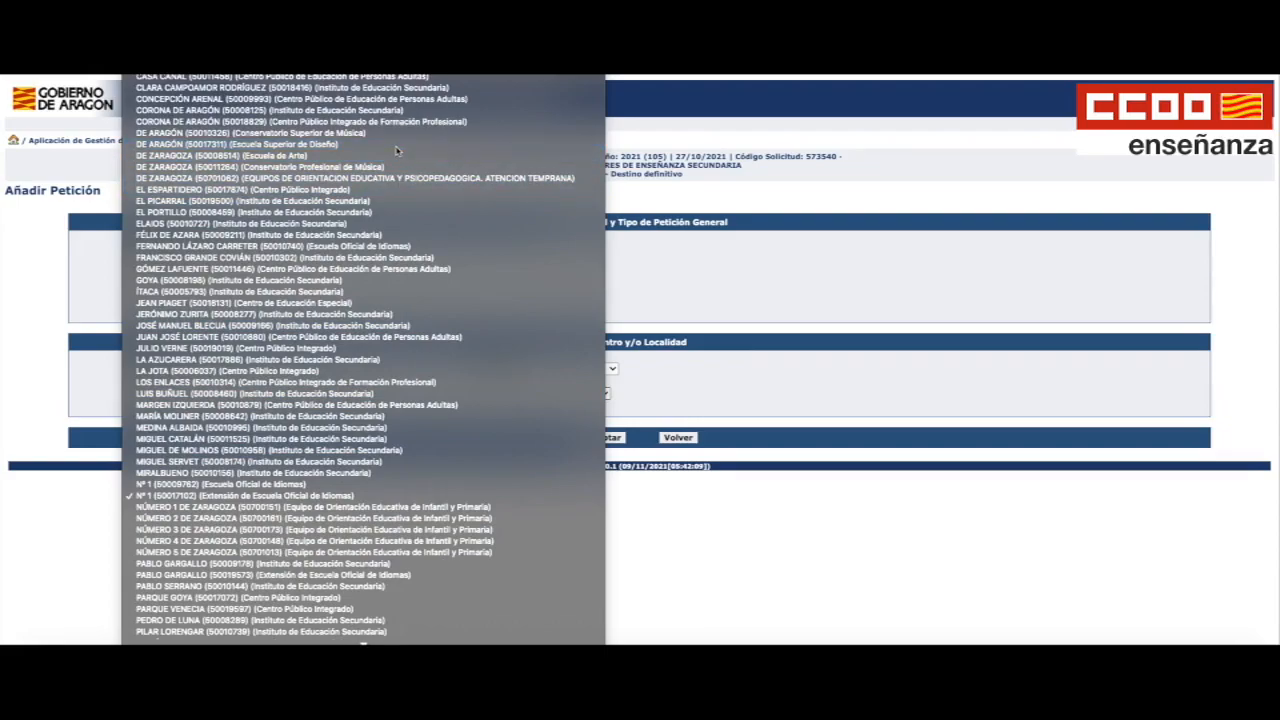
left_click(395, 144)
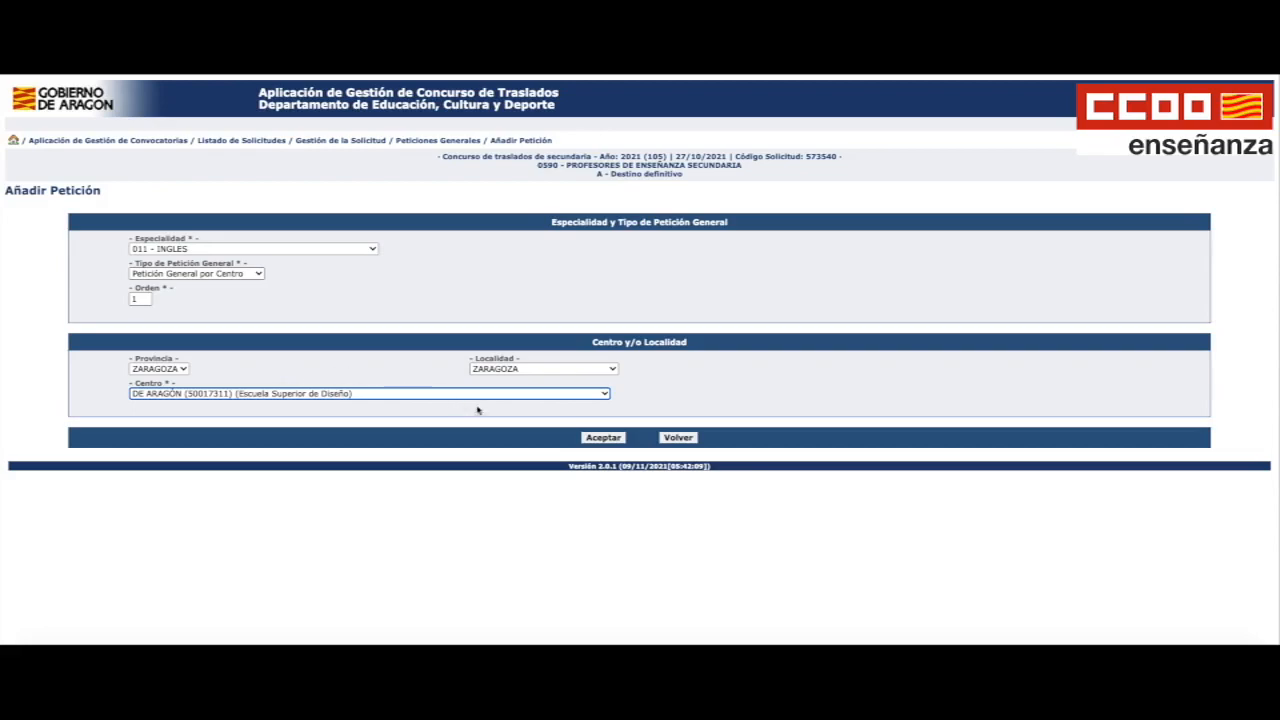
left_click(603, 438)
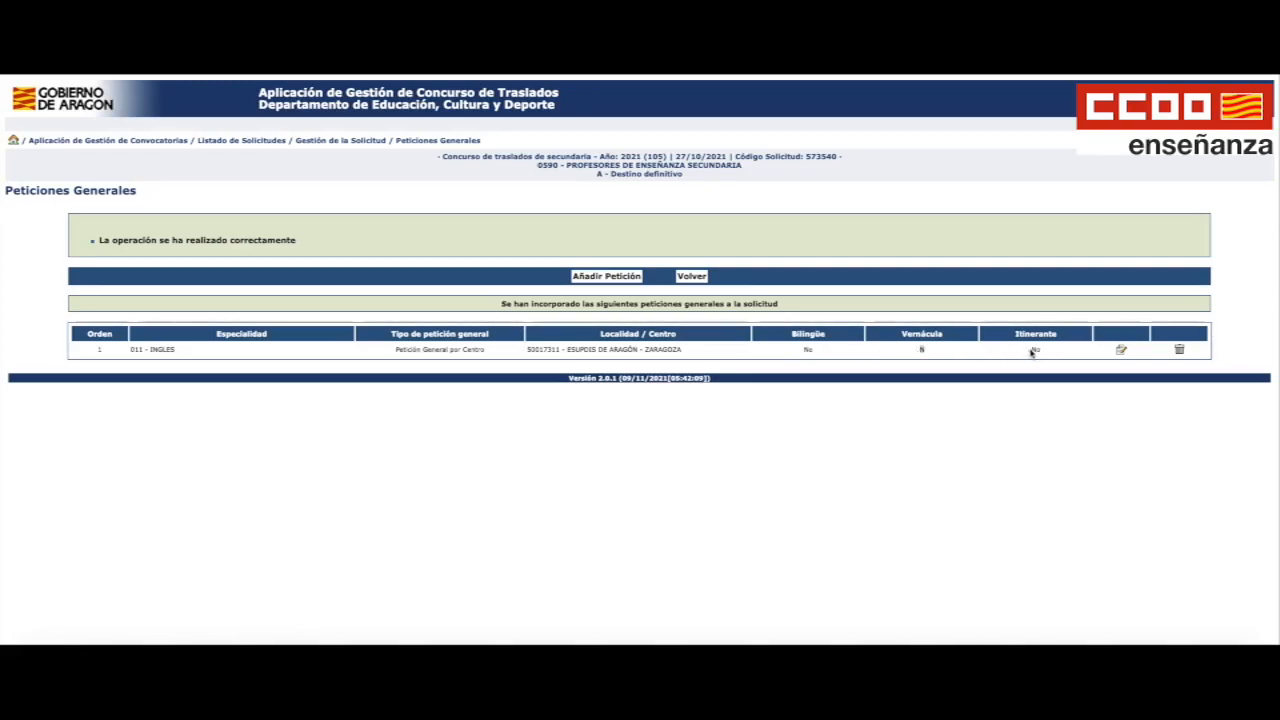
Start a second general petition with Especialidad 011 - INGLES and type Petición General por Centro.
left_click(606, 277)
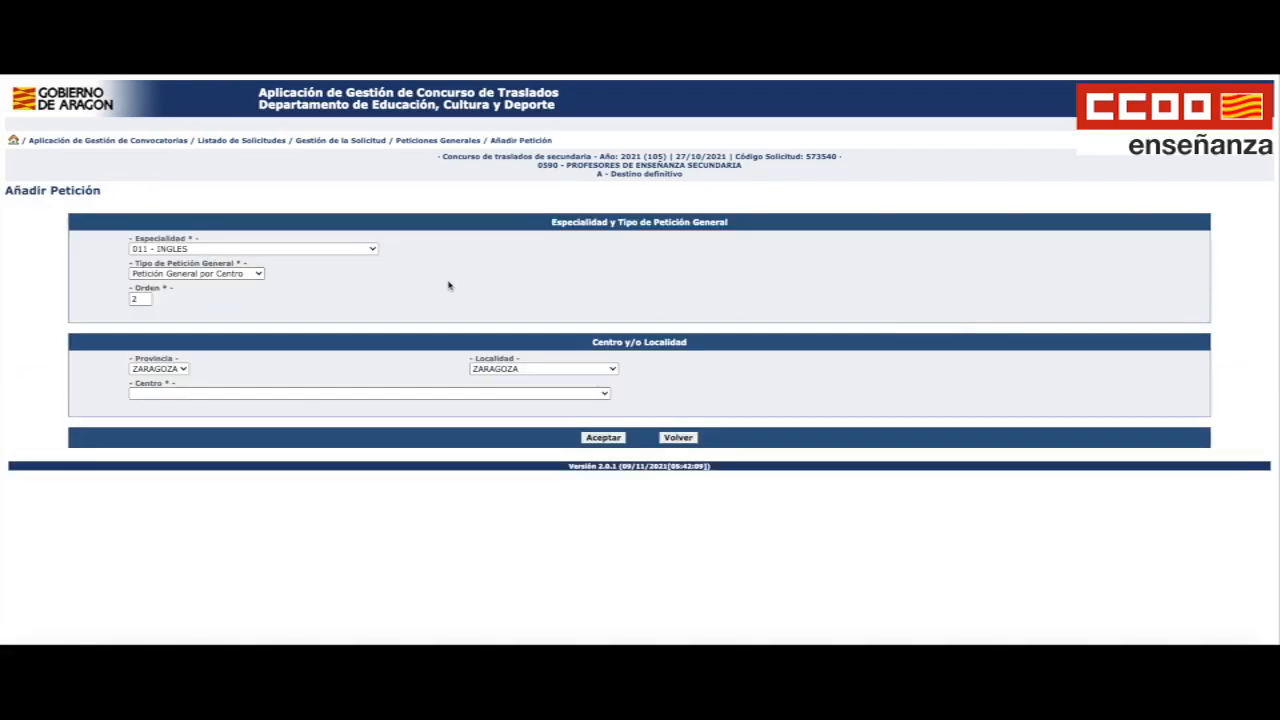
left_click(250, 250)
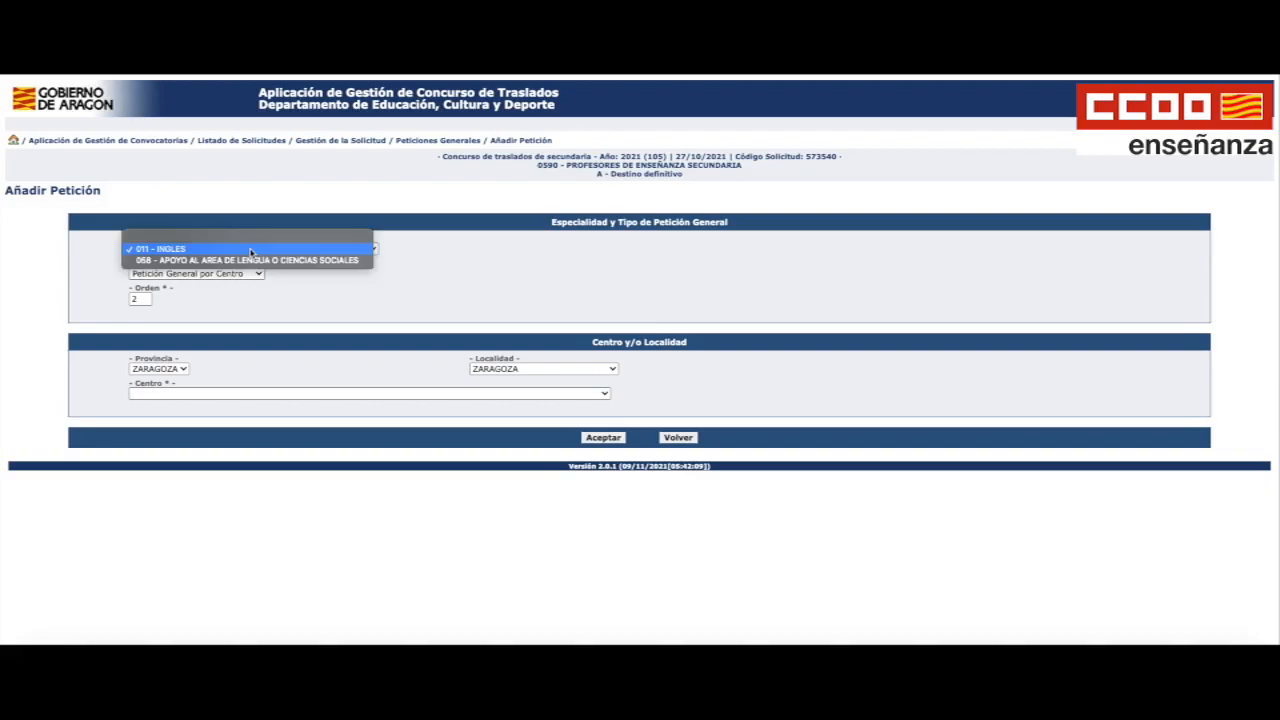
left_click(335, 294)
left_click(222, 273)
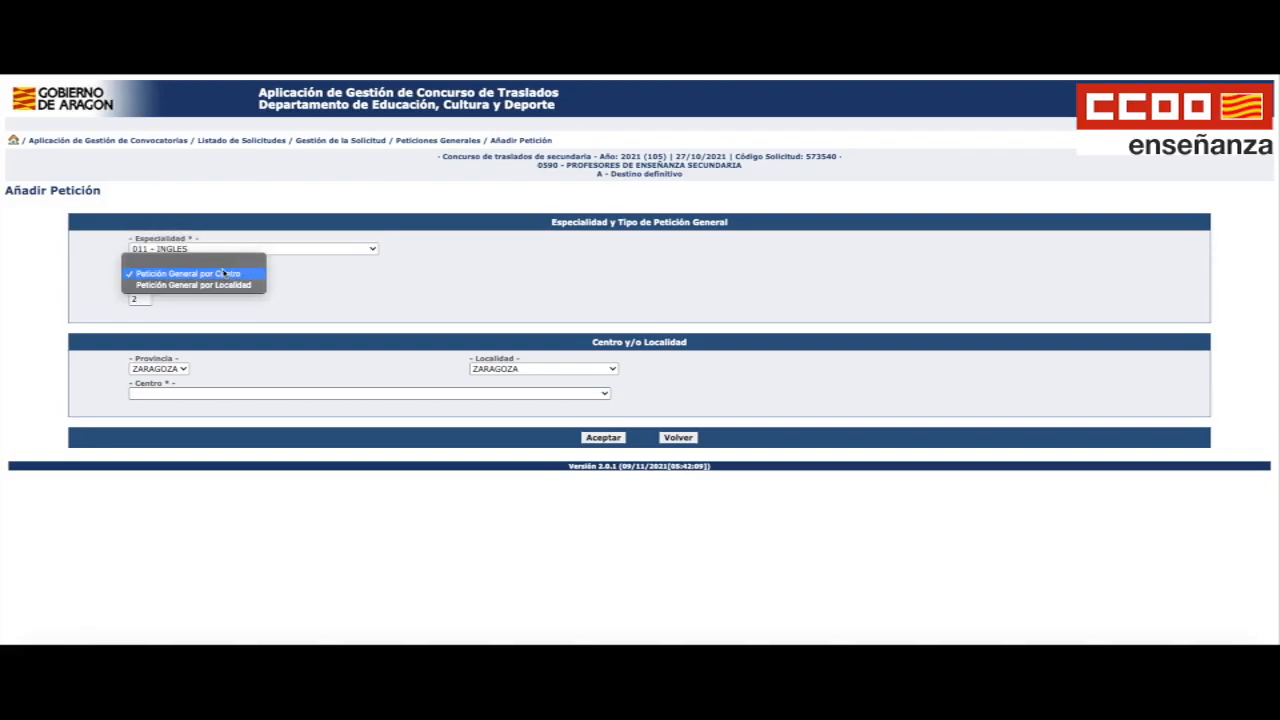
left_click(222, 273)
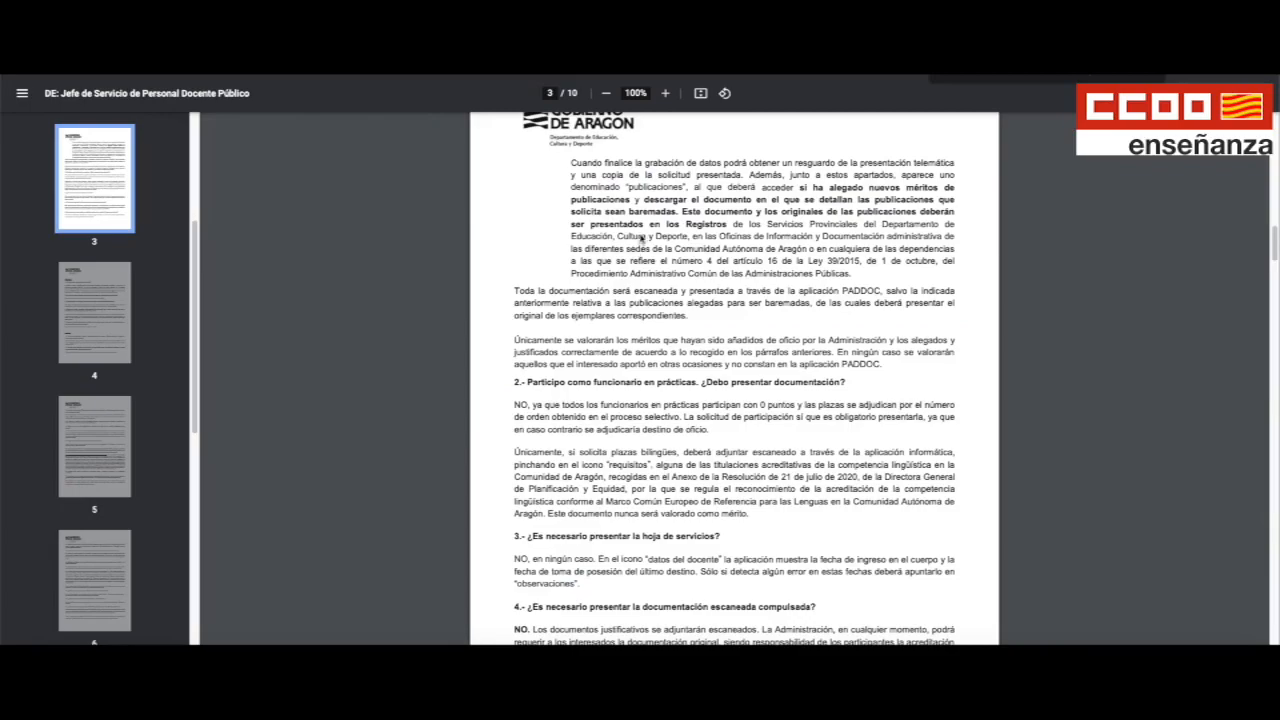
Switch to the Preguntas Frecuentes PDF and search for "bilingüe" until reaching the question under Peticiones de plazas.
scroll(641, 238, "up", 15)
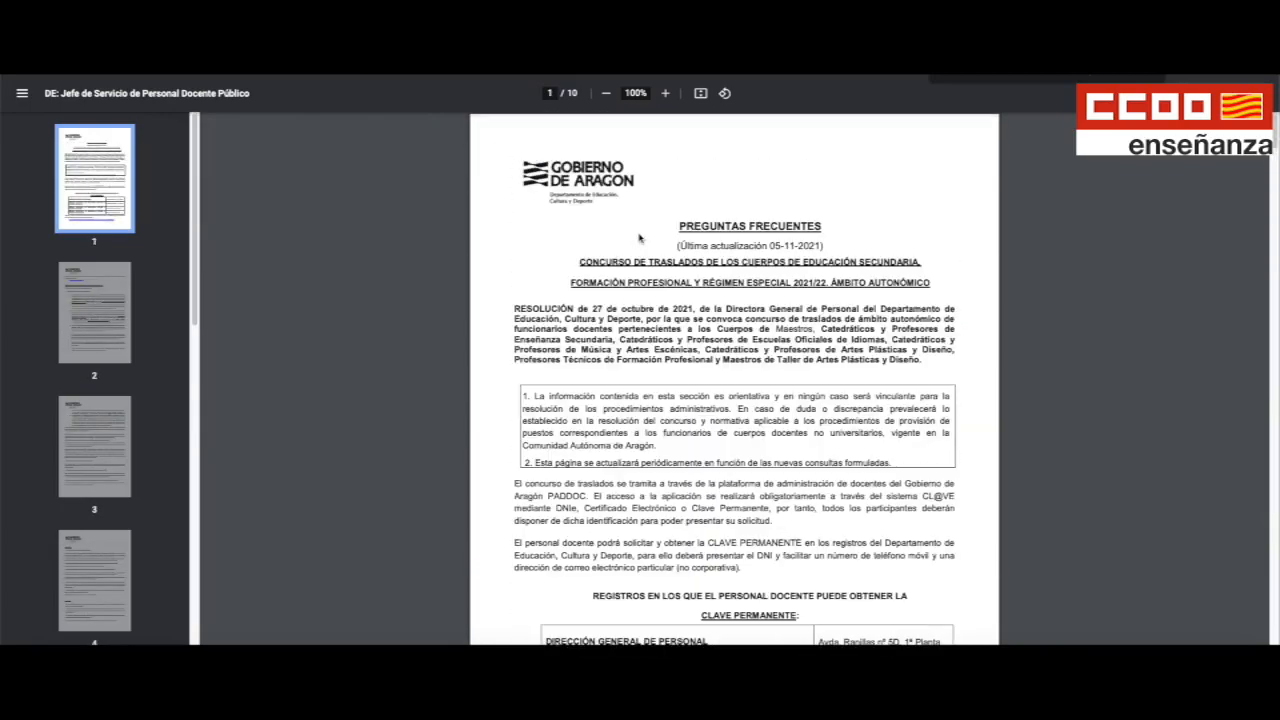
scroll(638, 237, "down", 10)
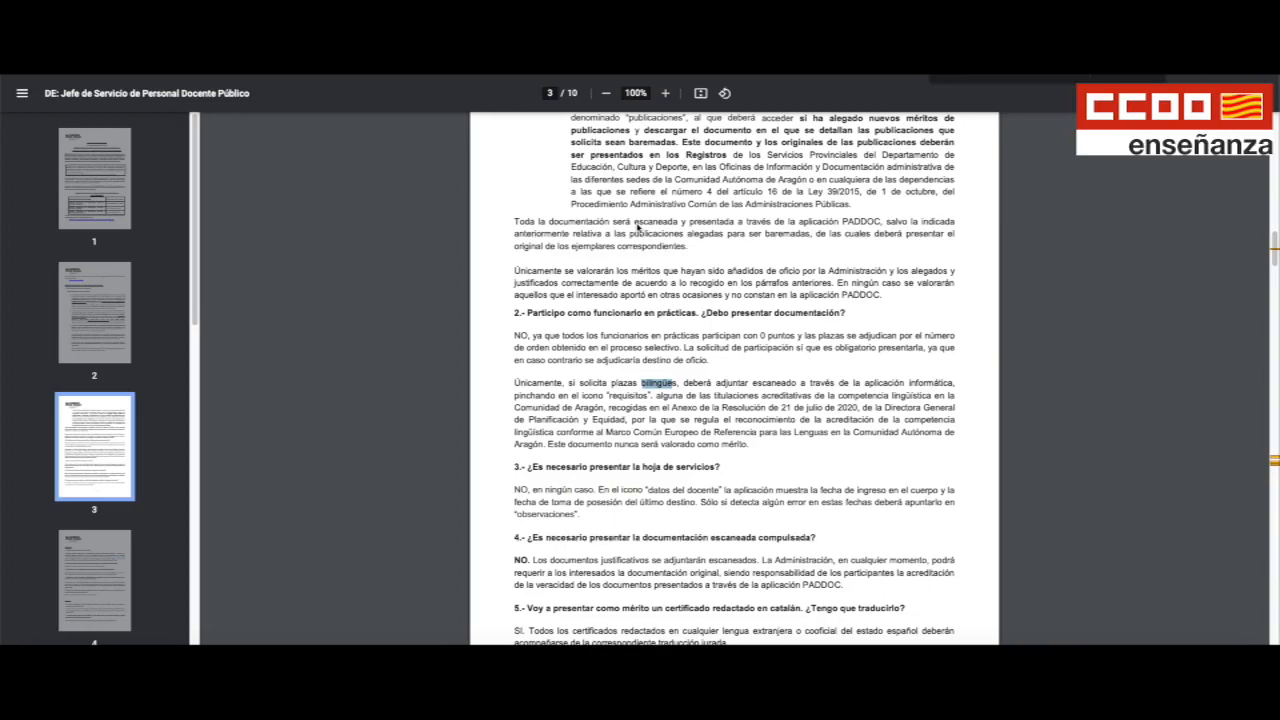
key("Return")
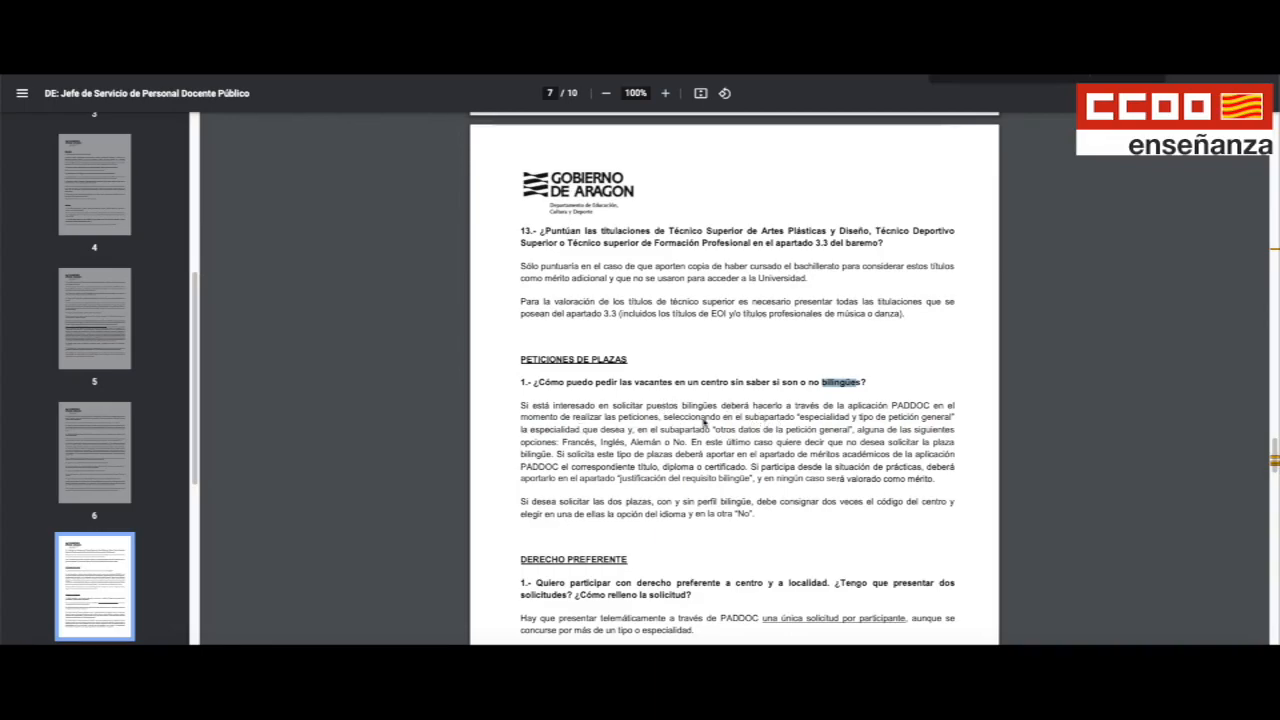
Read how bilingual posts are requested, highlighting the petition subsections, the language options and the meaning of "No".
left_click_drag(797, 417, 953, 418)
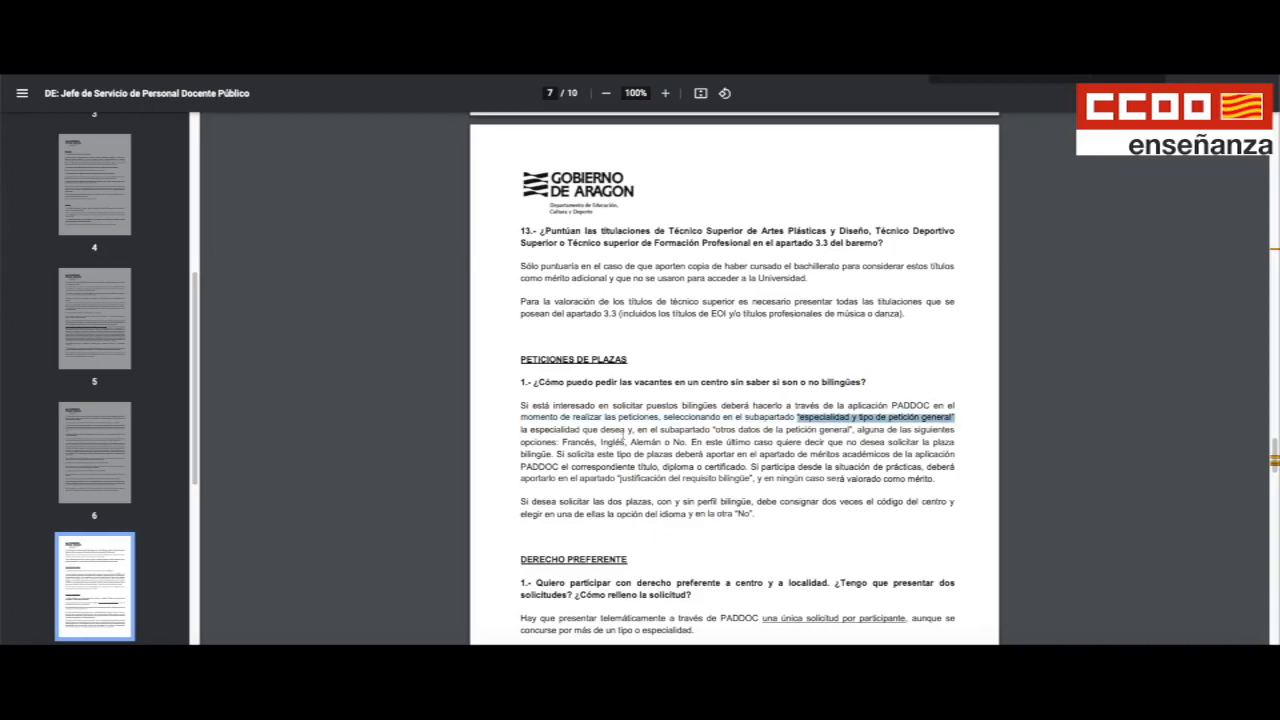
left_click_drag(655, 430, 856, 431)
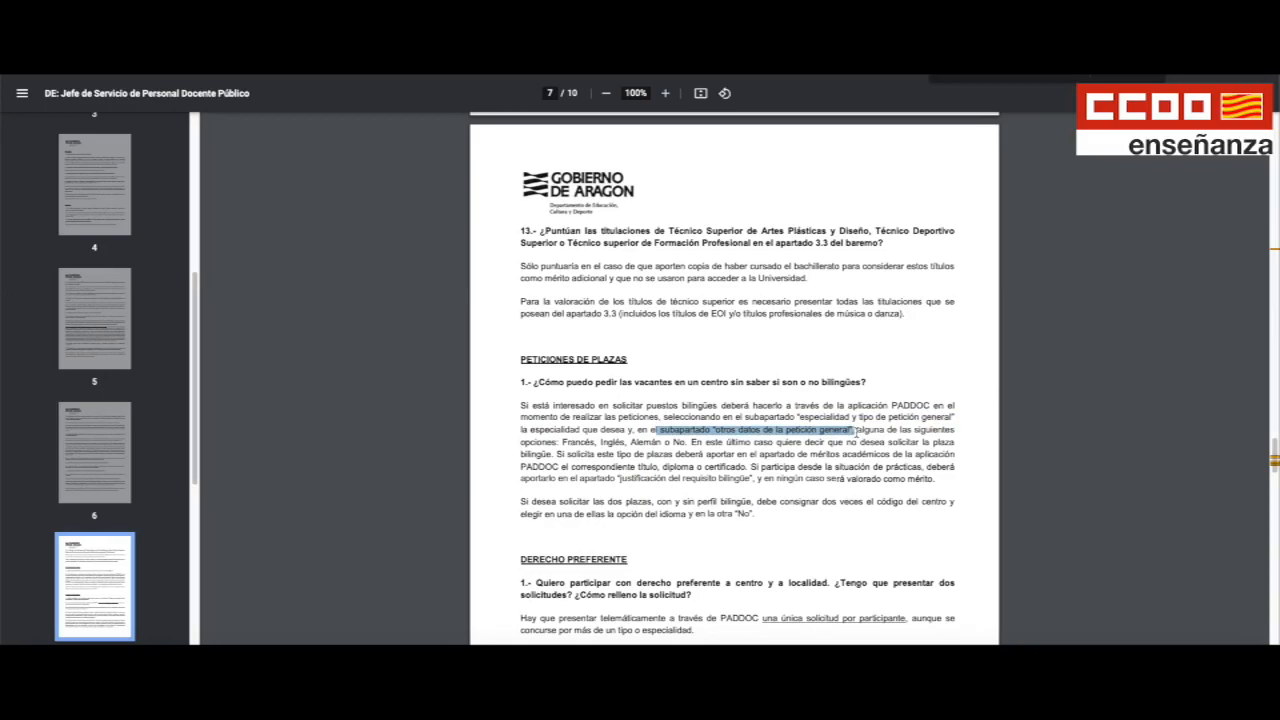
left_click(565, 443)
left_click_drag(565, 442, 693, 442)
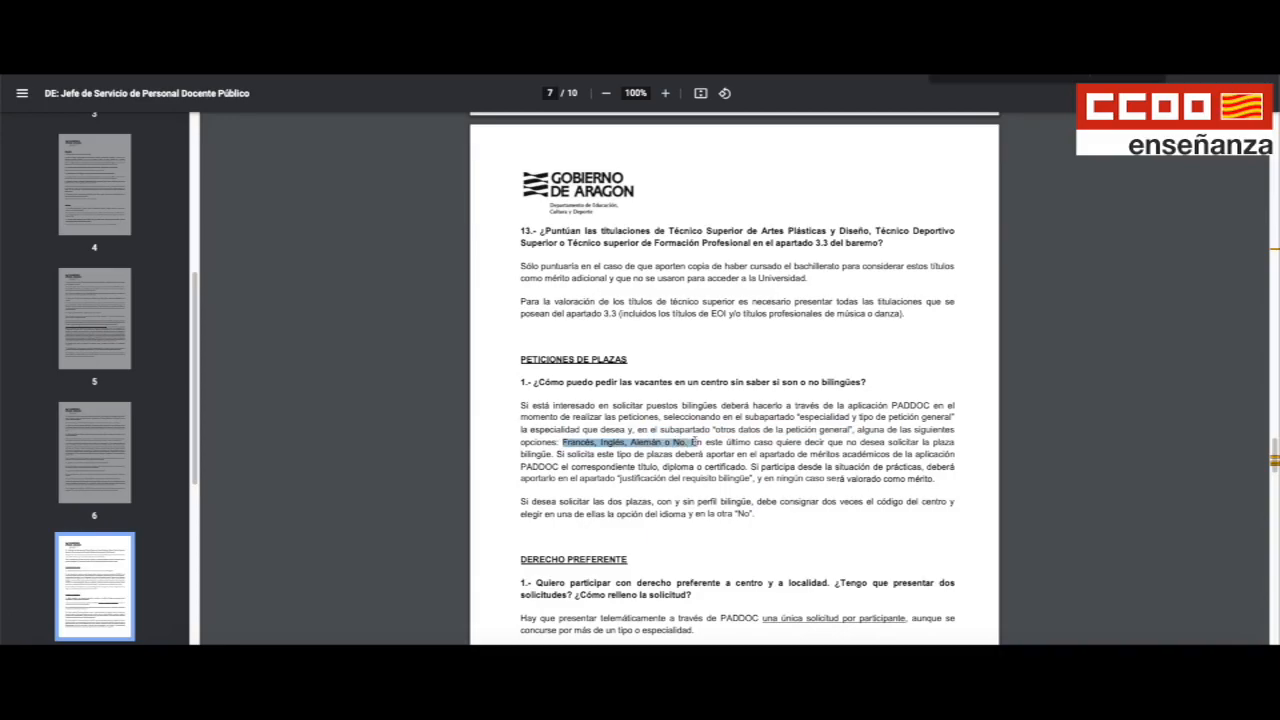
left_click(690, 442)
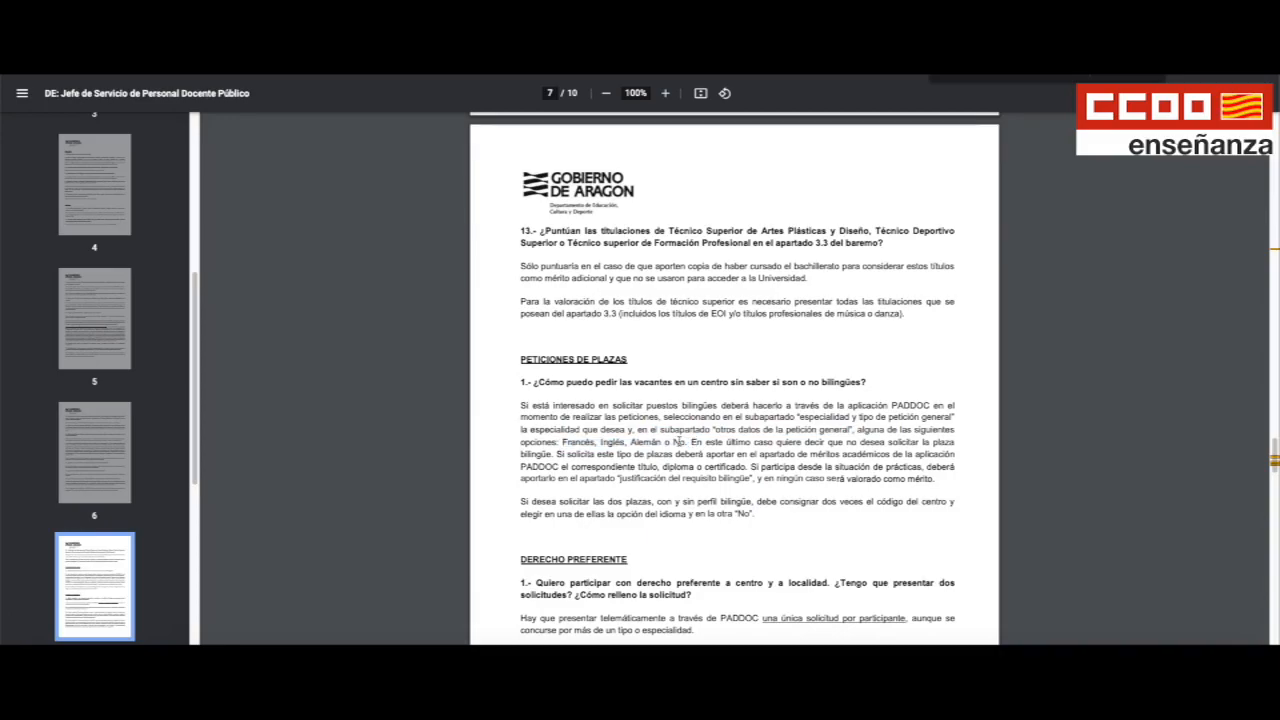
left_click_drag(838, 442, 552, 456)
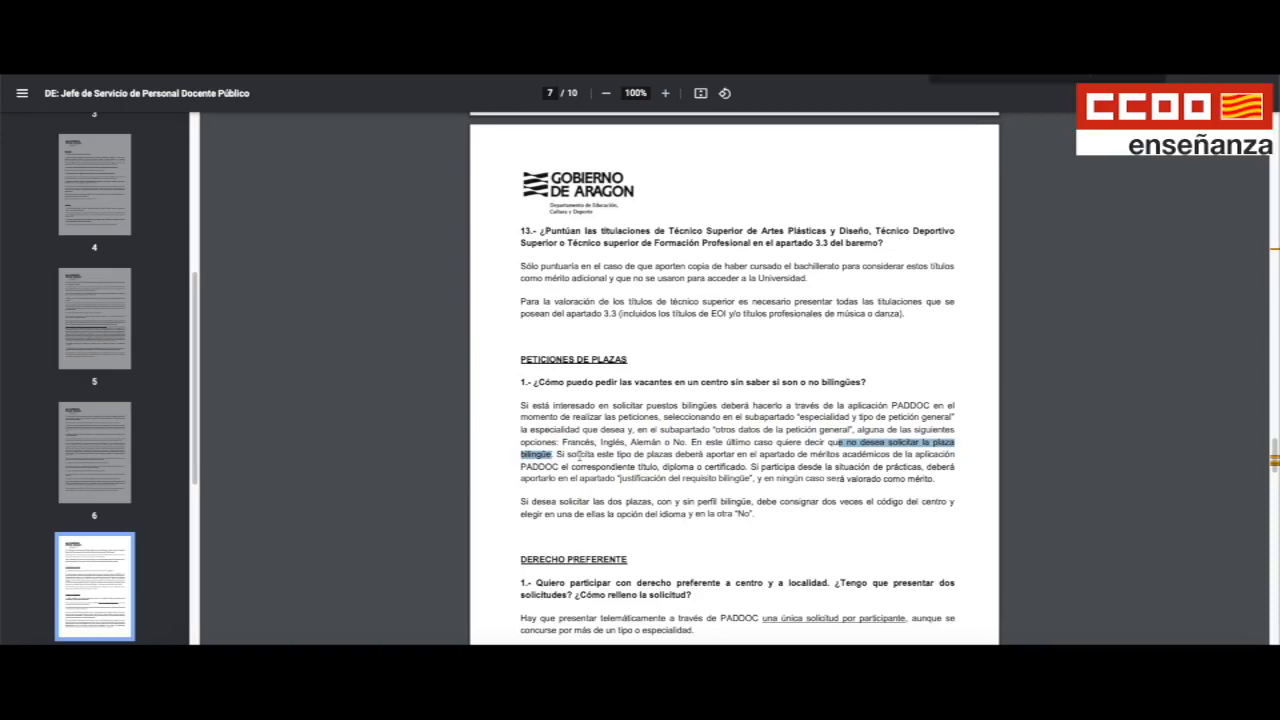
Read the passages on supporting documents for bilingual posts, participants in prácticas, and requesting posts with and without bilingual profile.
left_click_drag(557, 455, 891, 456)
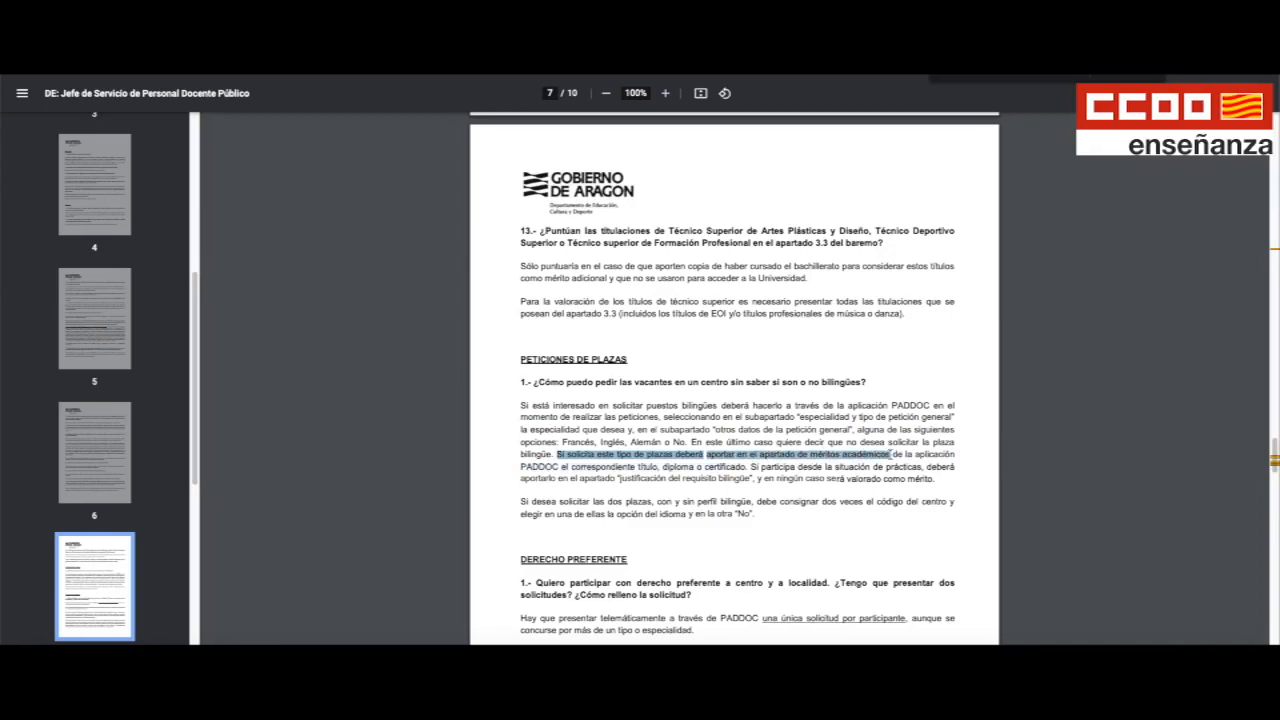
left_click_drag(891, 456, 748, 468)
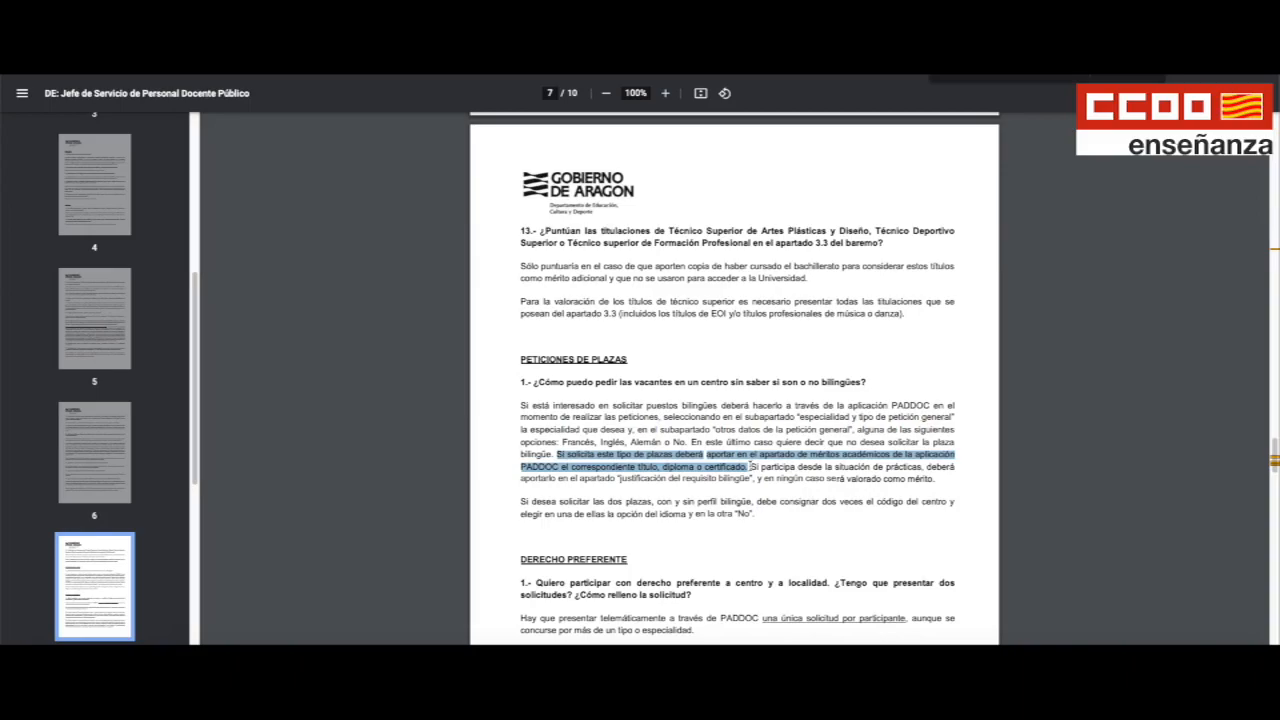
left_click_drag(749, 466, 920, 462)
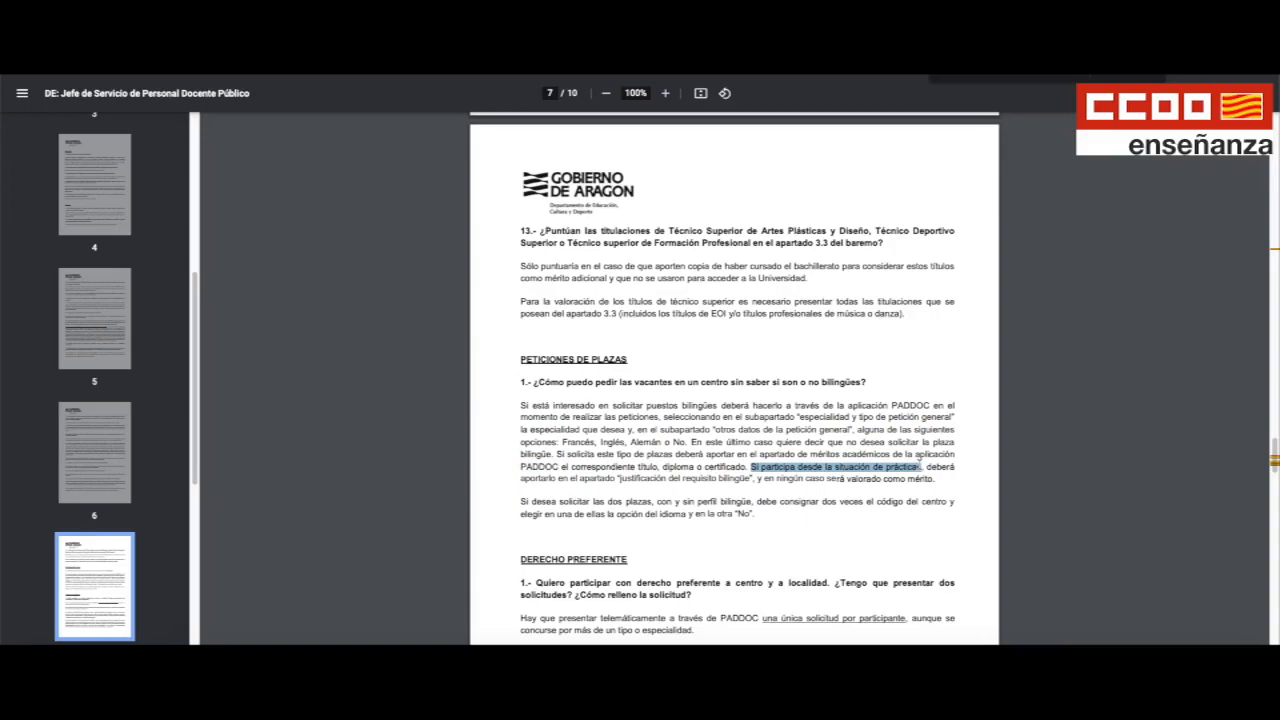
left_click_drag(531, 478, 938, 479)
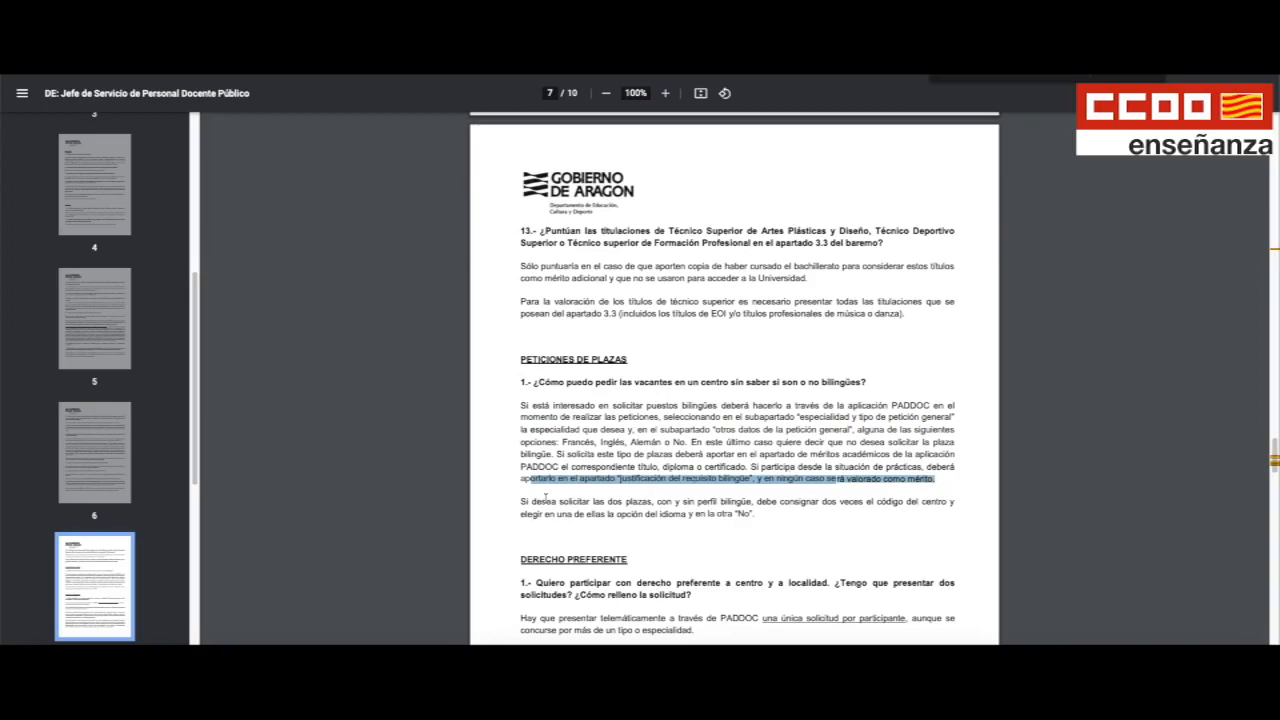
left_click_drag(551, 502, 759, 509)
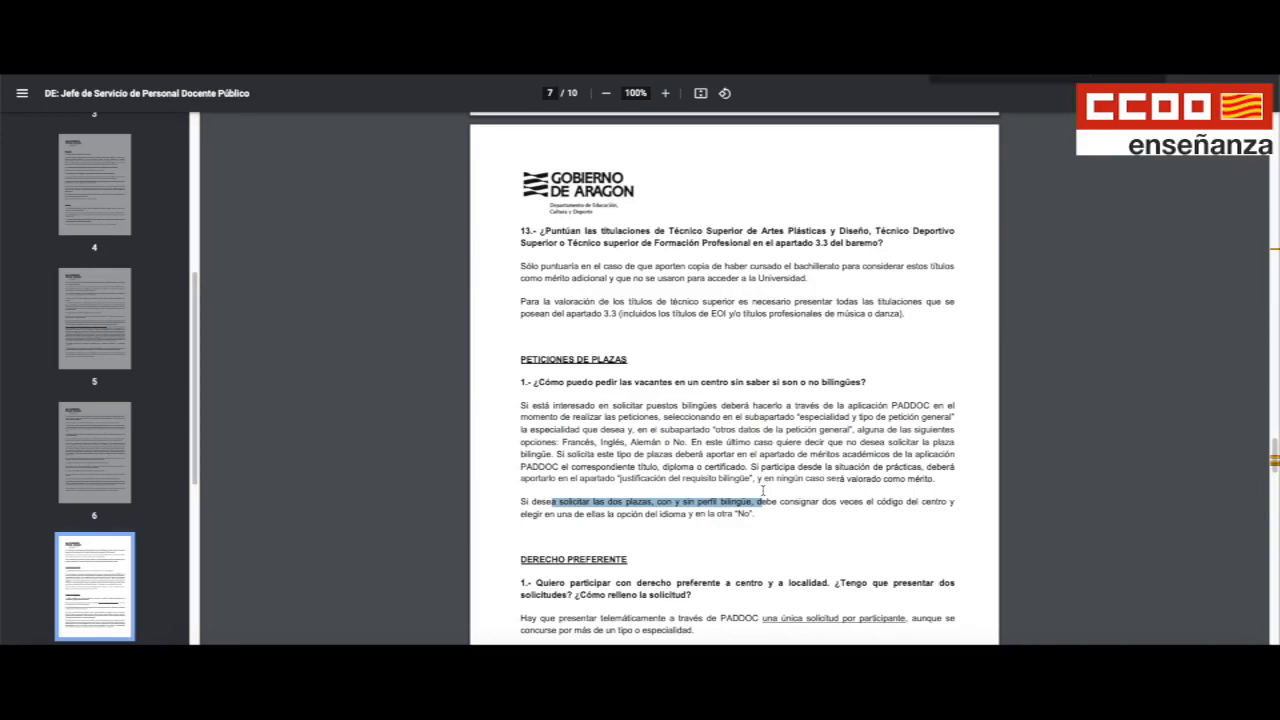
Read the passage on requesting both posts, highlighting the repeated centre code, the language option and the "No" option.
left_click(831, 499)
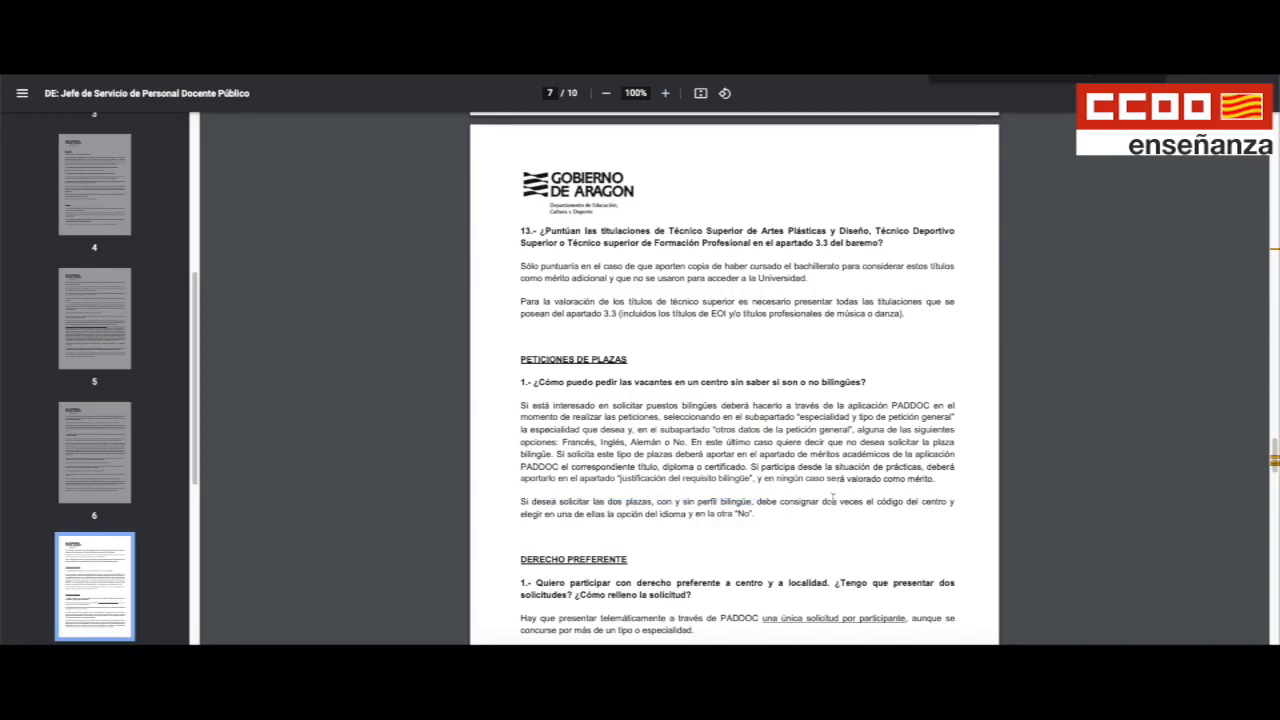
left_click_drag(817, 501, 945, 503)
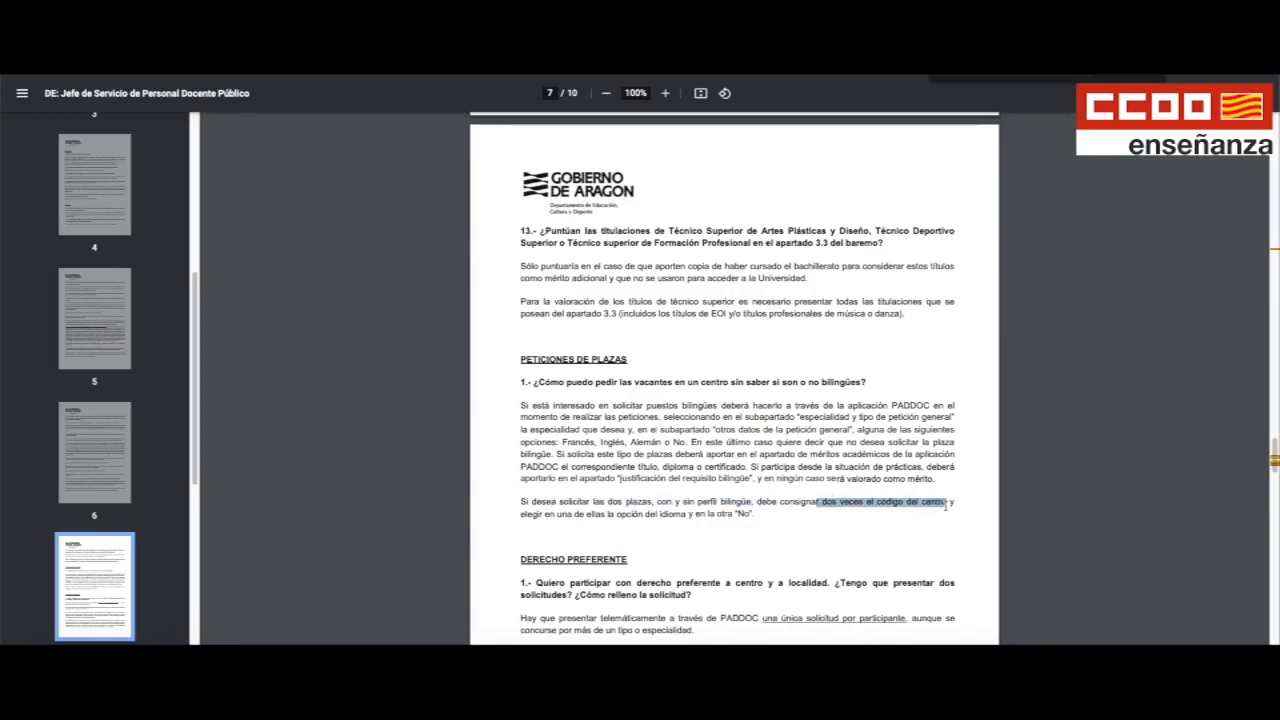
left_click_drag(607, 514, 753, 517)
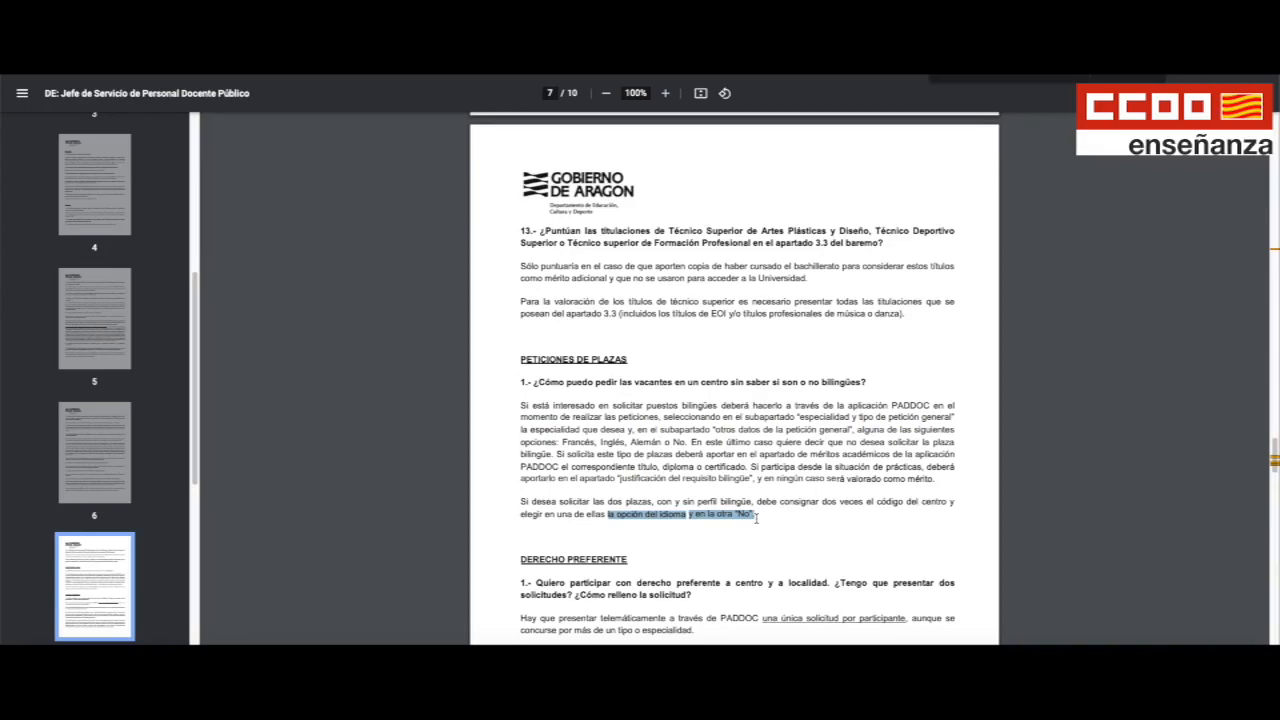
left_click(712, 516)
left_click_drag(753, 514, 718, 514)
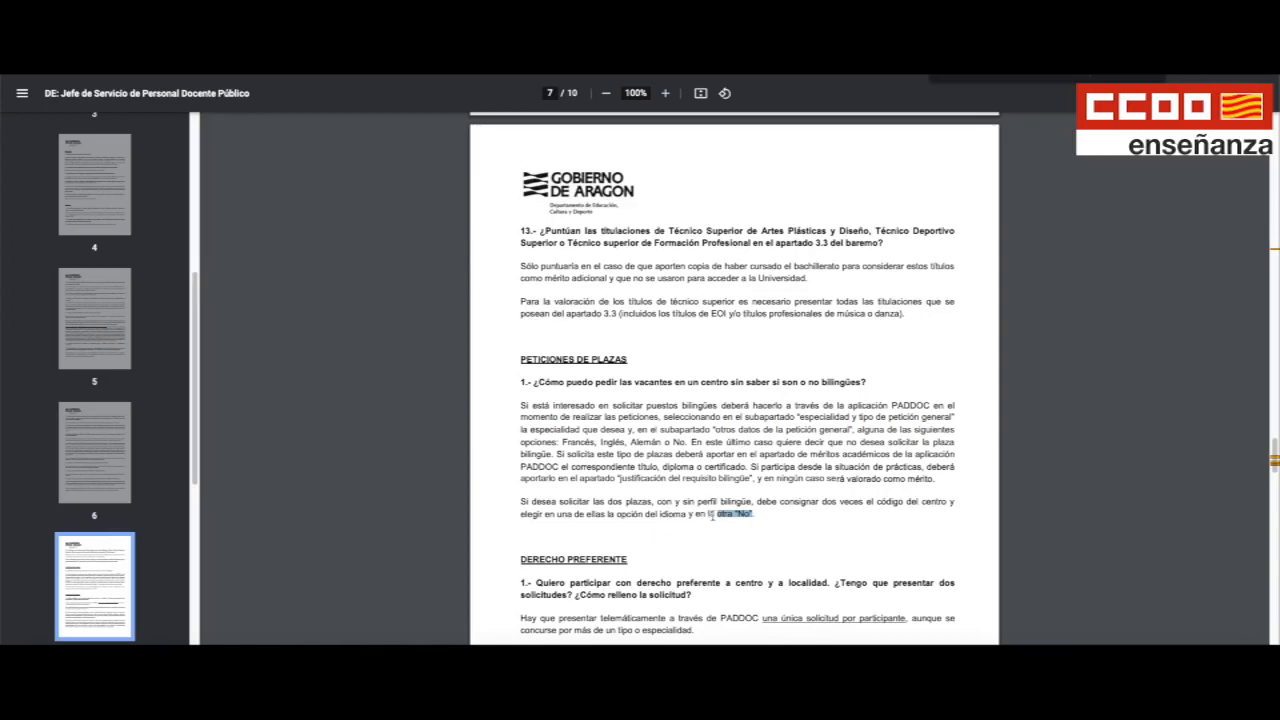
left_click(746, 514)
left_click_drag(753, 514, 737, 513)
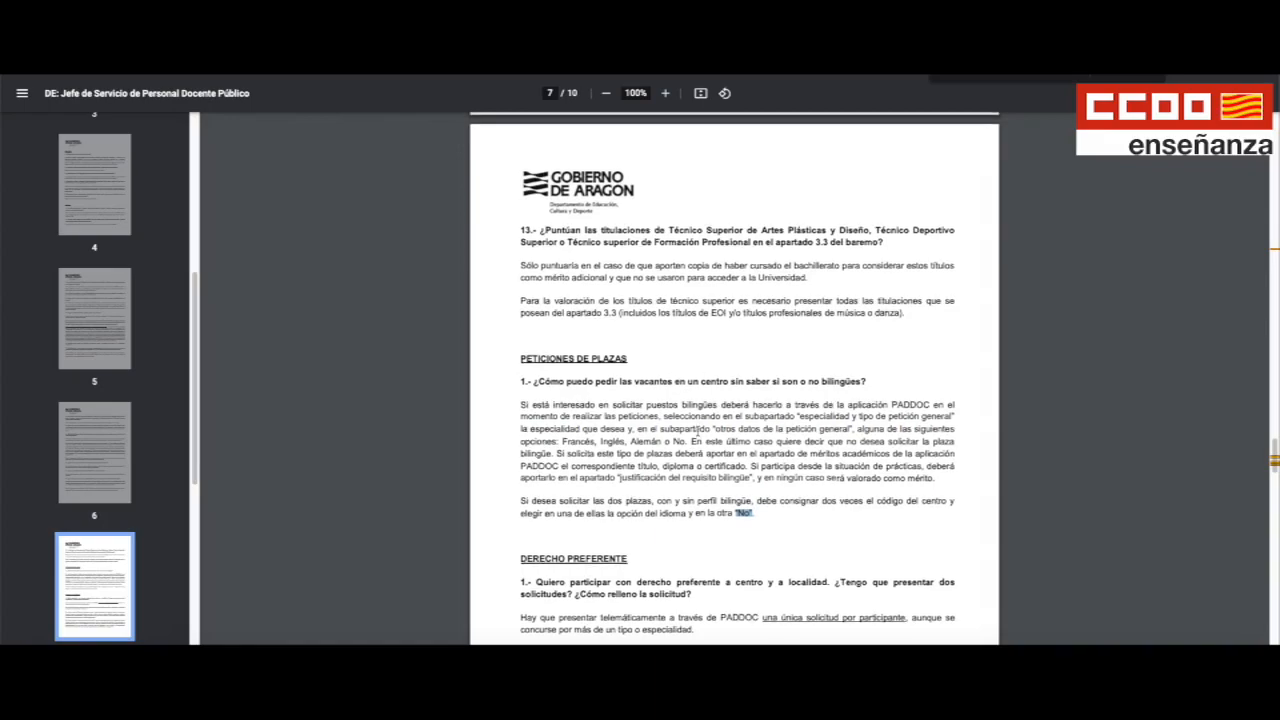
scroll(697, 429, "down", 3)
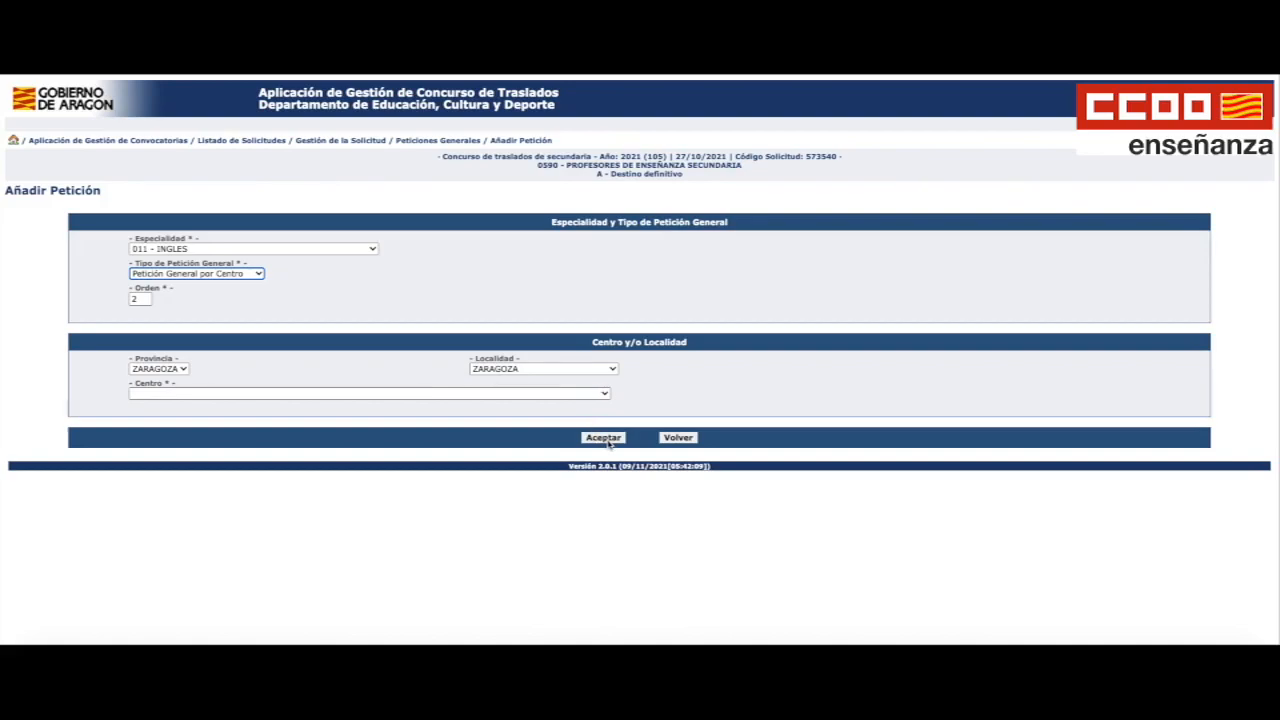
Leave the second centre petition without saving it and return to the application summary.
left_click(678, 441)
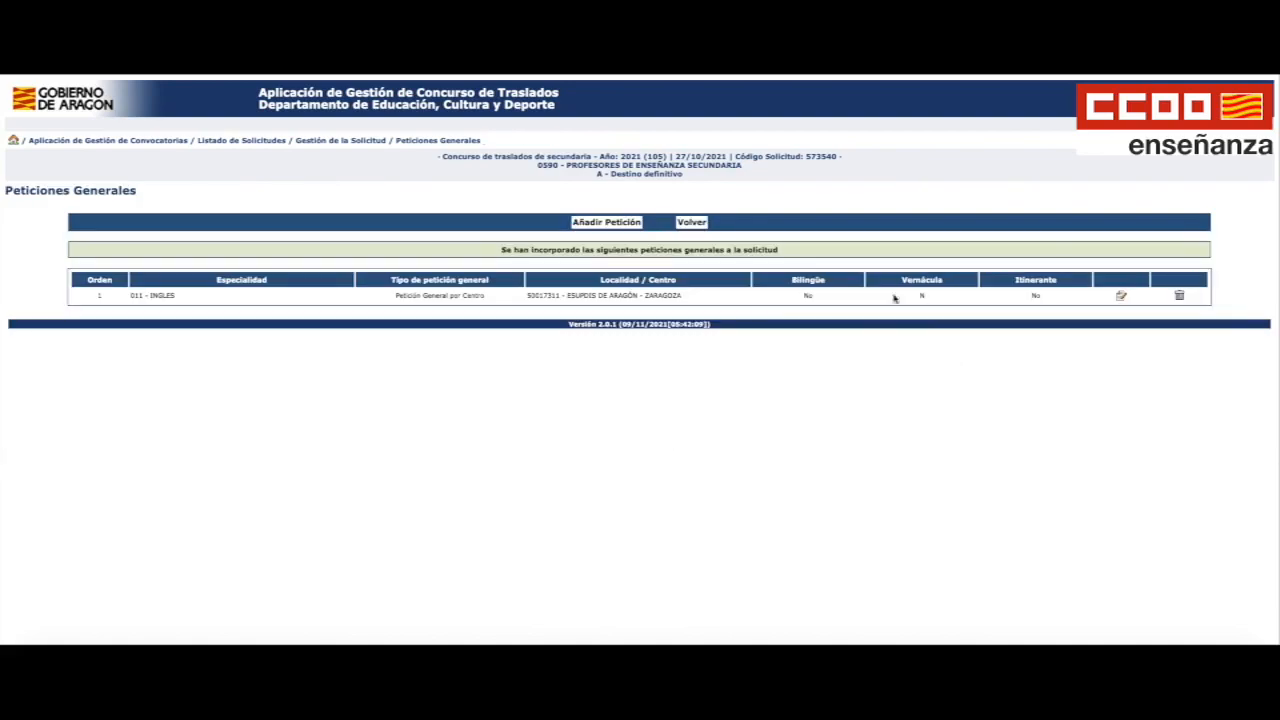
left_click(672, 221)
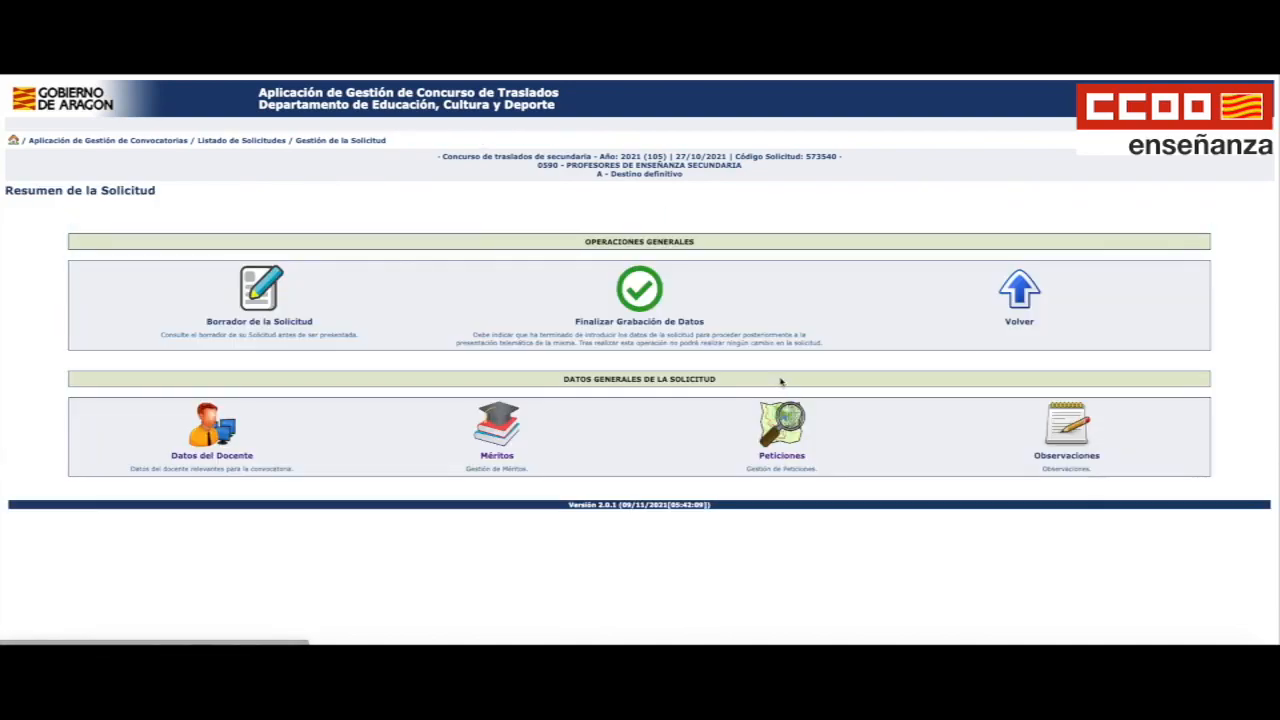
Start a general petition for 011 - INGLES with type Petición General por Localidad, and return to the application summary without saving.
left_click(781, 440)
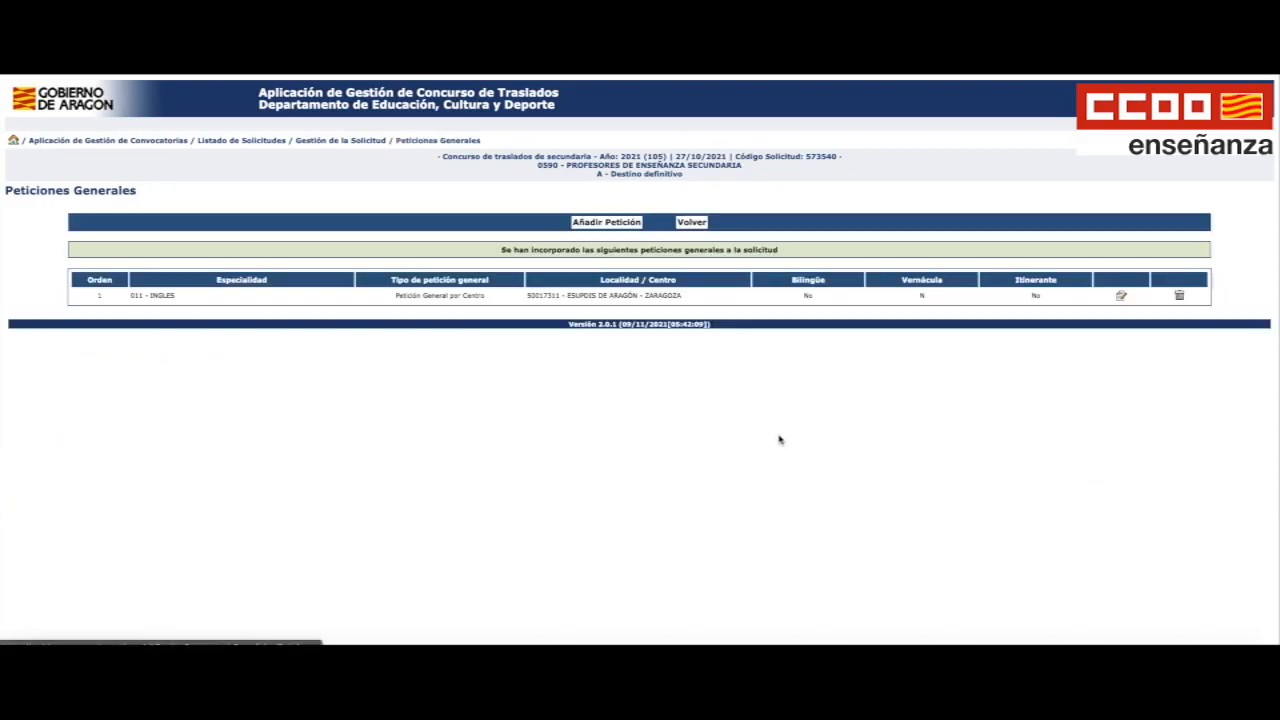
left_click(606, 222)
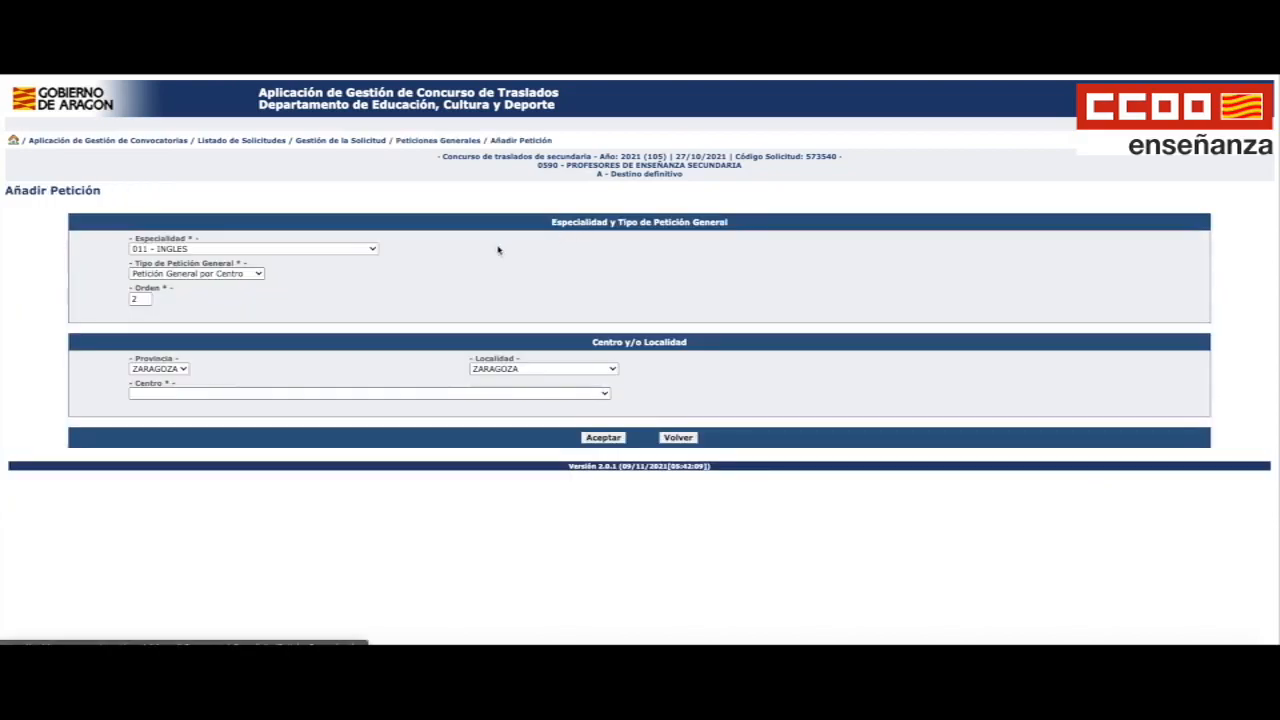
left_click(180, 273)
left_click(203, 285)
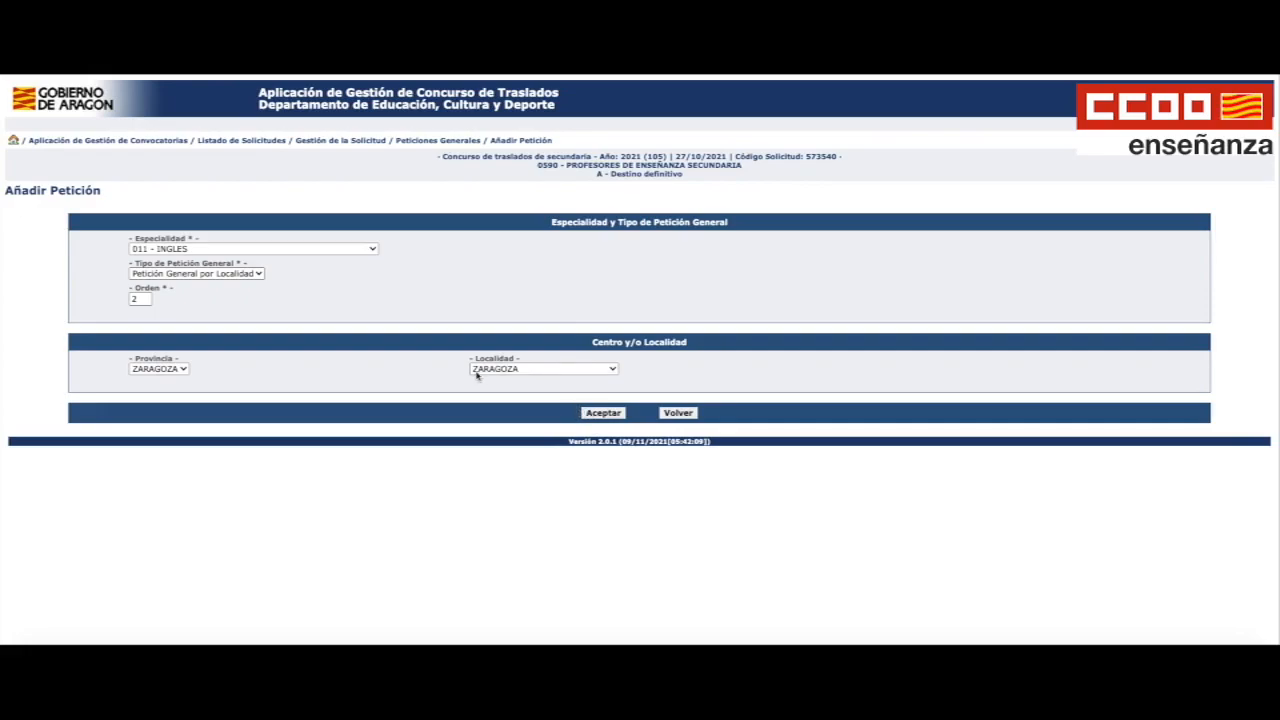
left_click(679, 414)
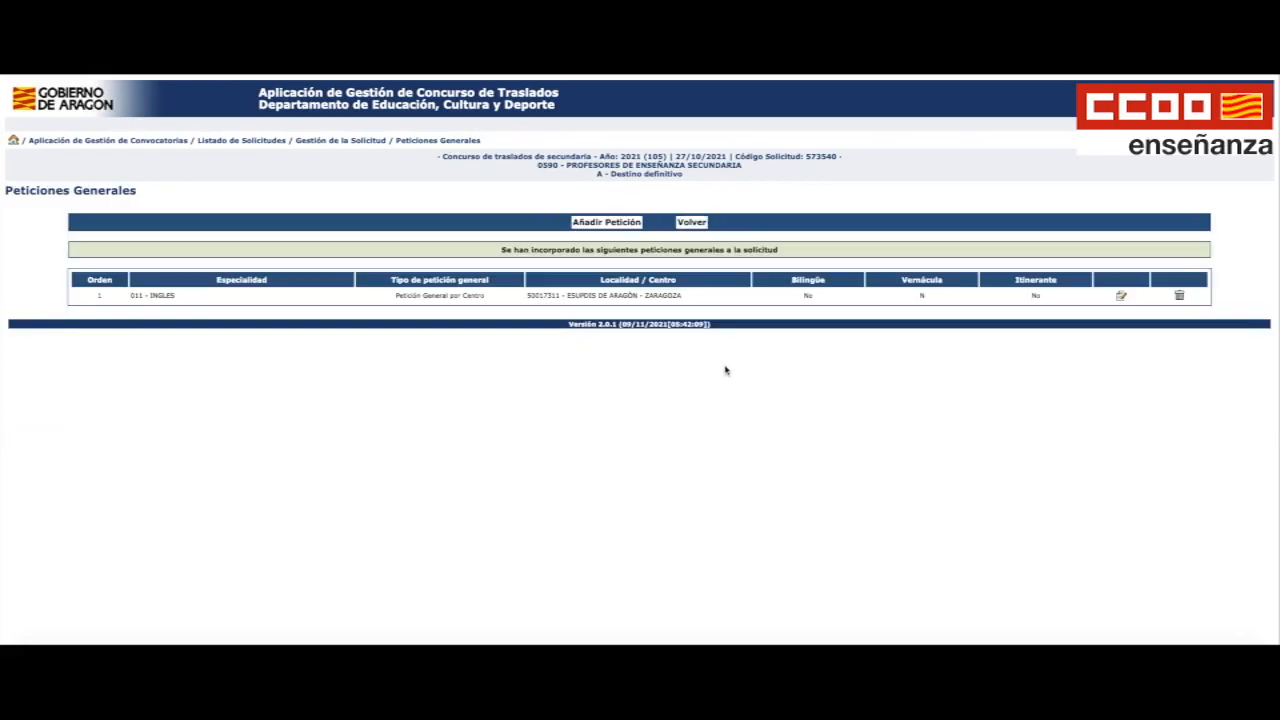
left_click(691, 224)
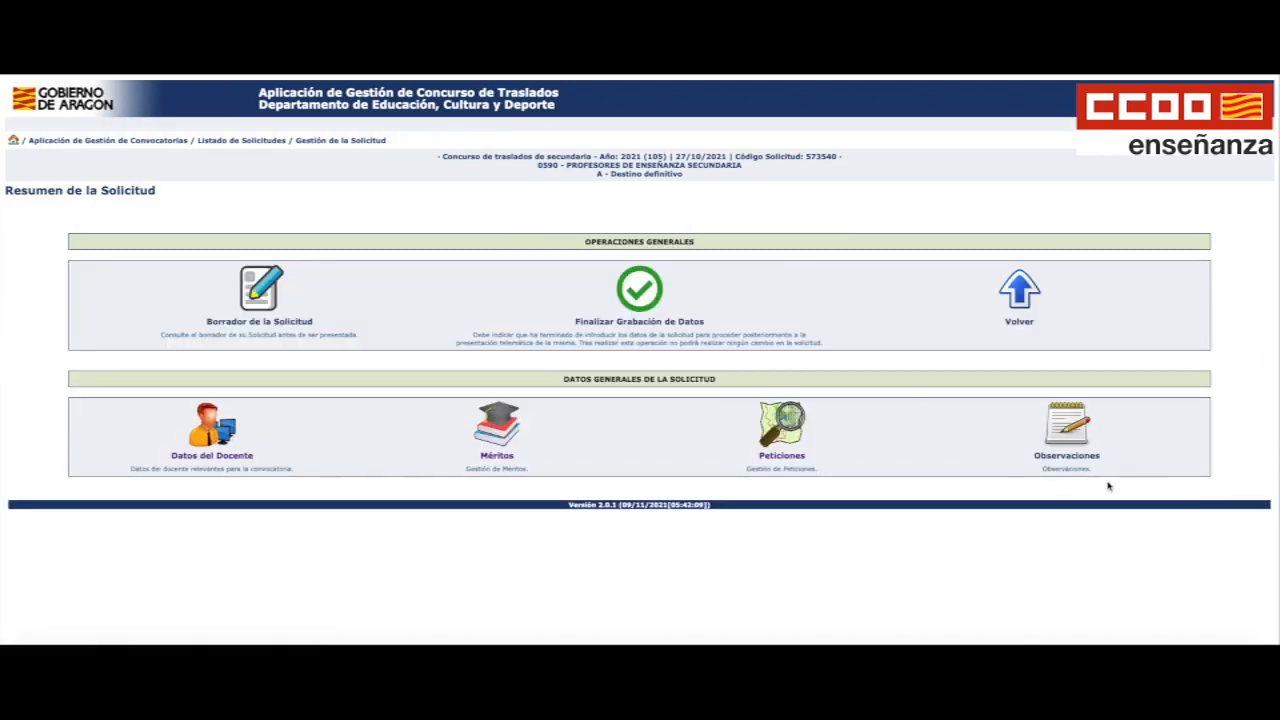
View the Observaciones section without adding anything, and consult the draft of the application before returning to the summary.
left_click(1067, 428)
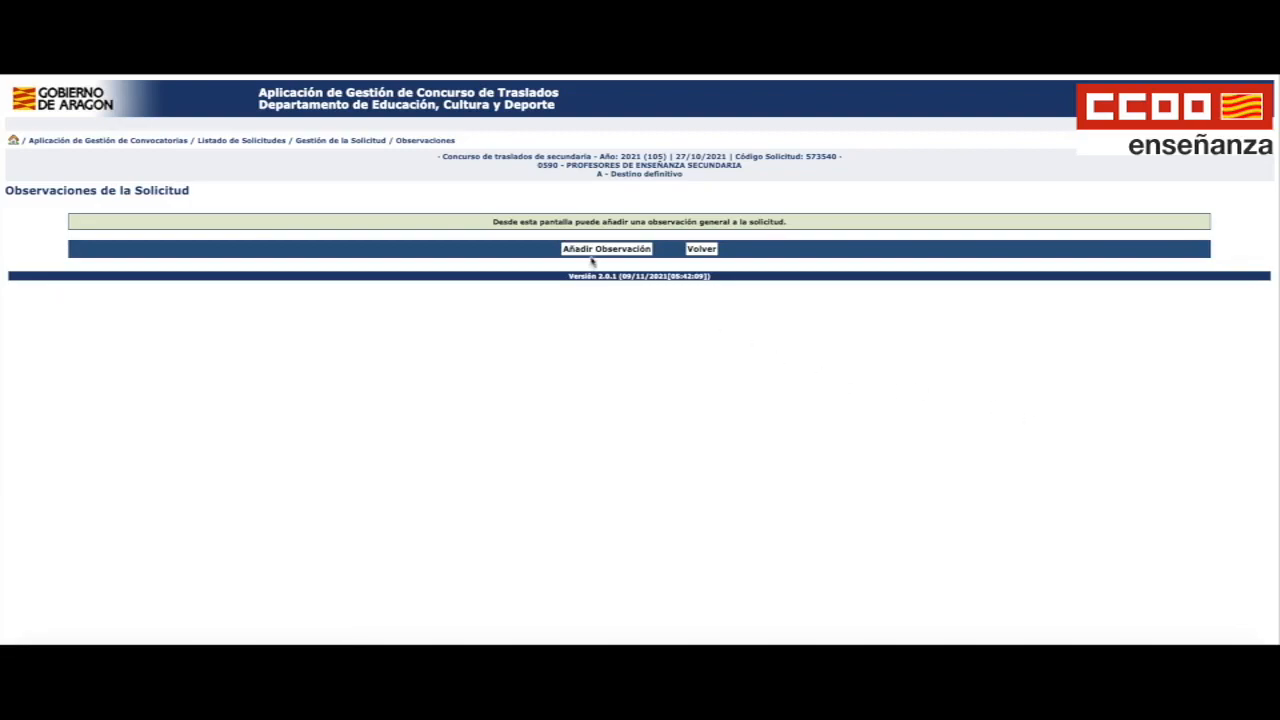
left_click(702, 250)
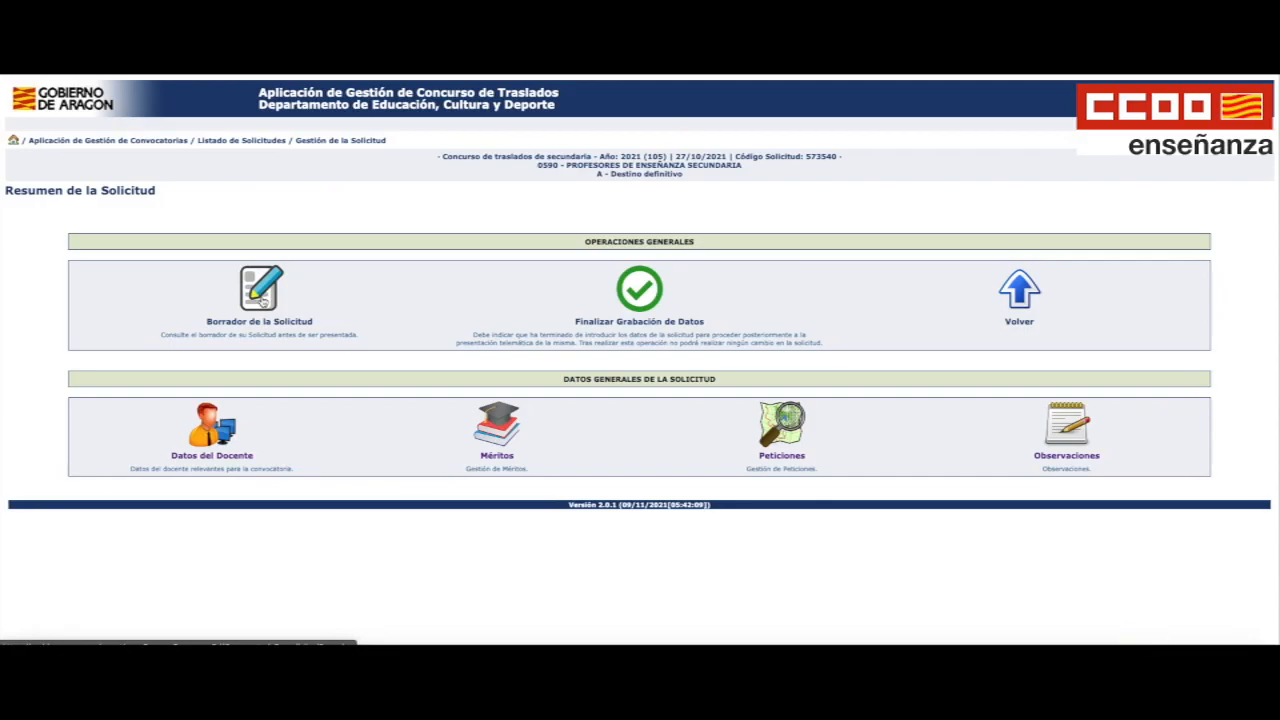
left_click(262, 298)
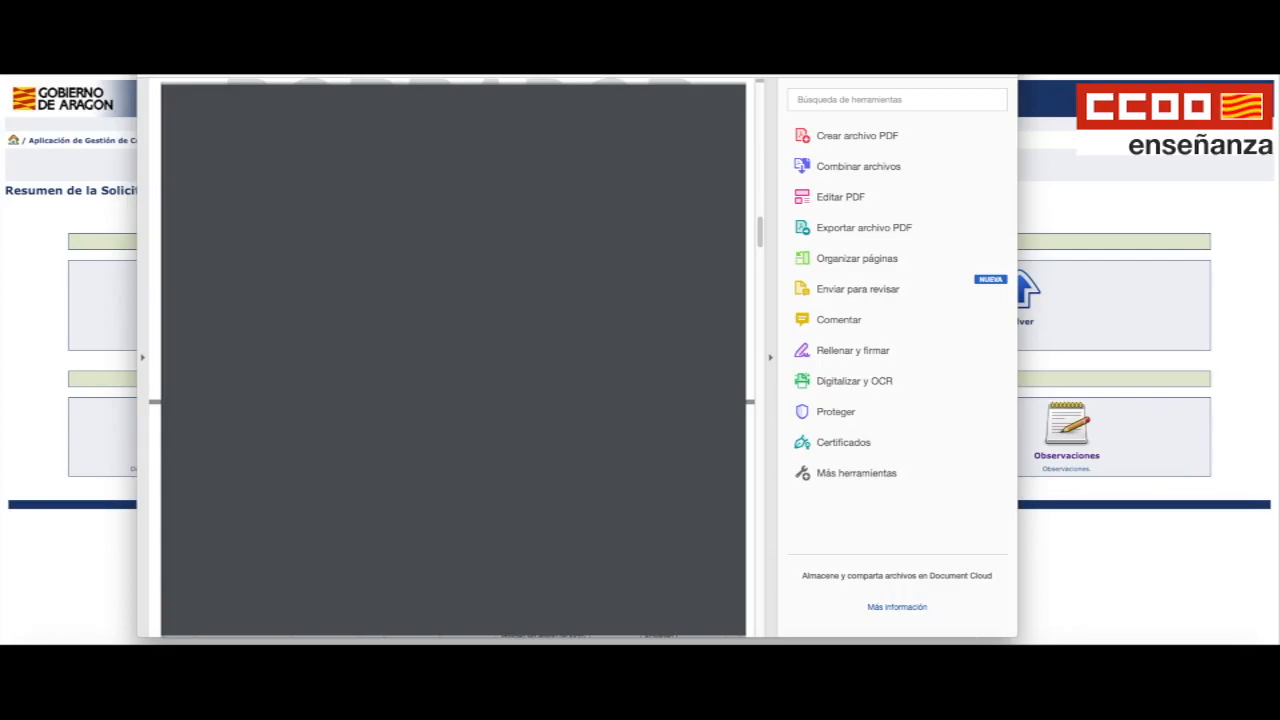
left_click(47, 270)
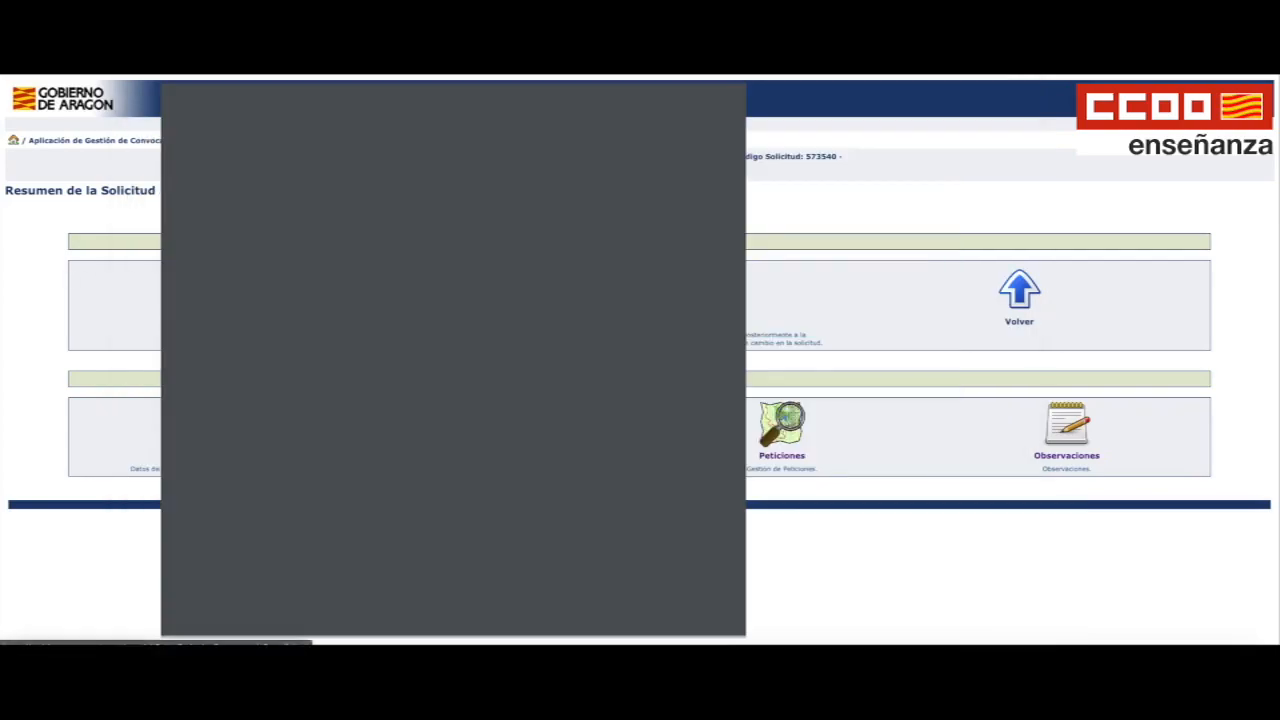